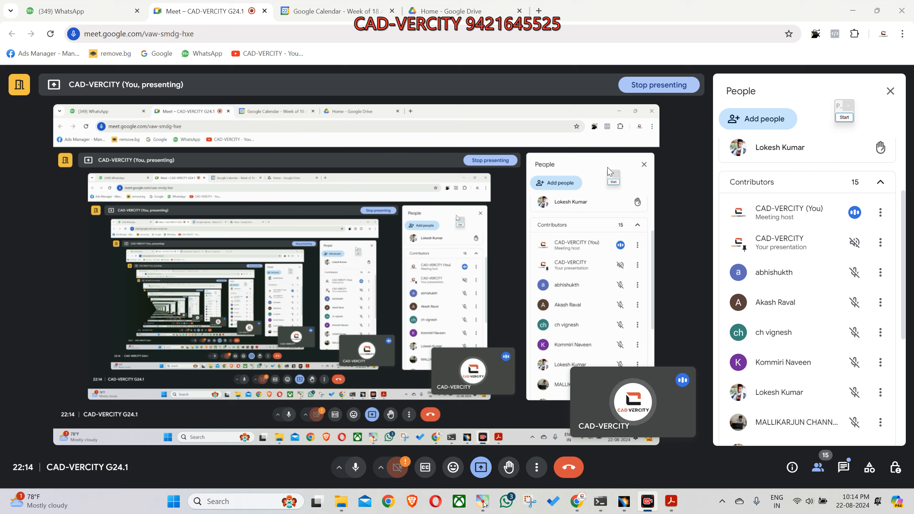
Step: Review the meeting's participant list and switch from the meeting to CATIA V5
scroll(857, 184, down, 5)
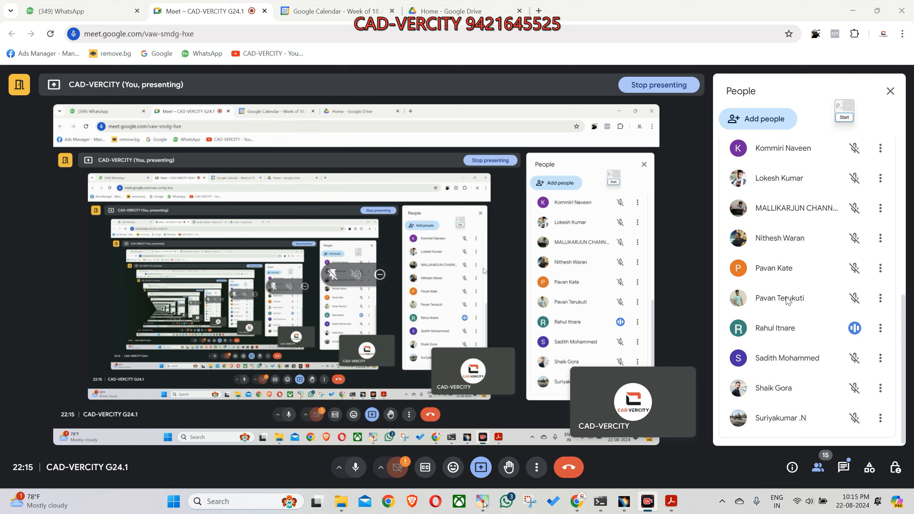
scroll(788, 301, up, 3)
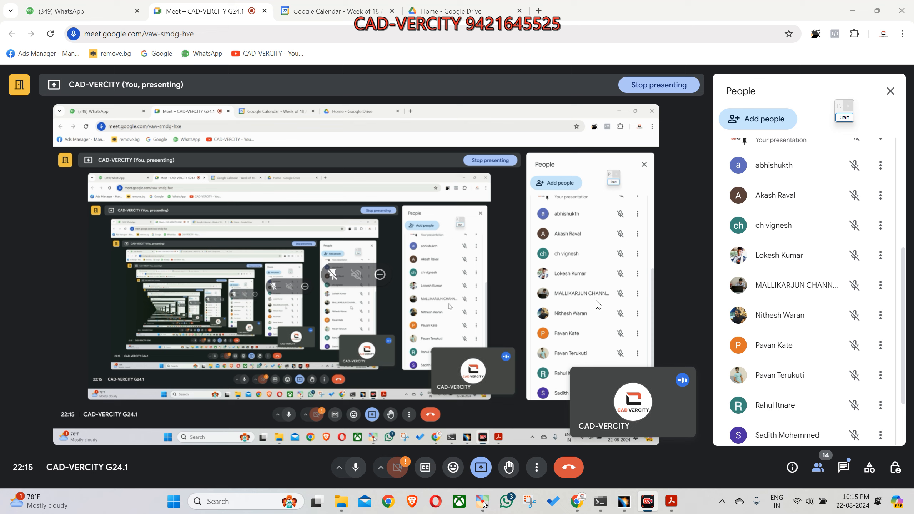
click(624, 501)
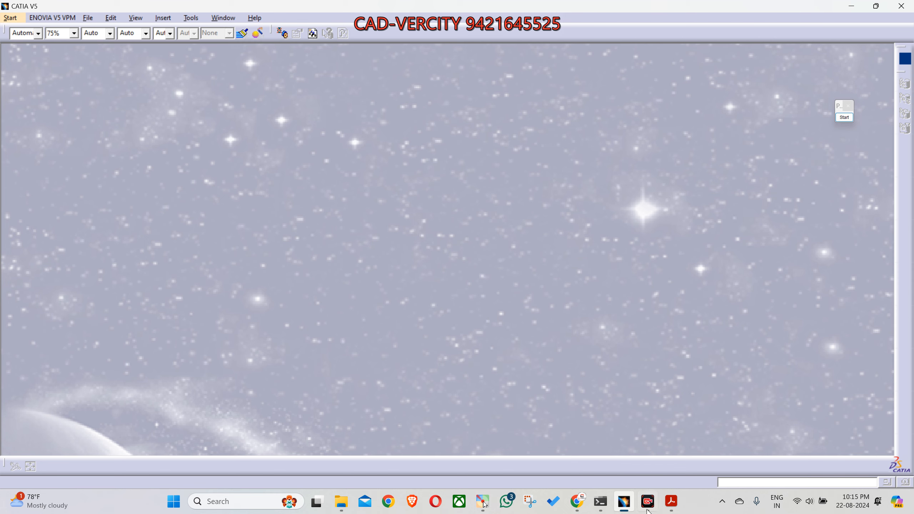
click(649, 511)
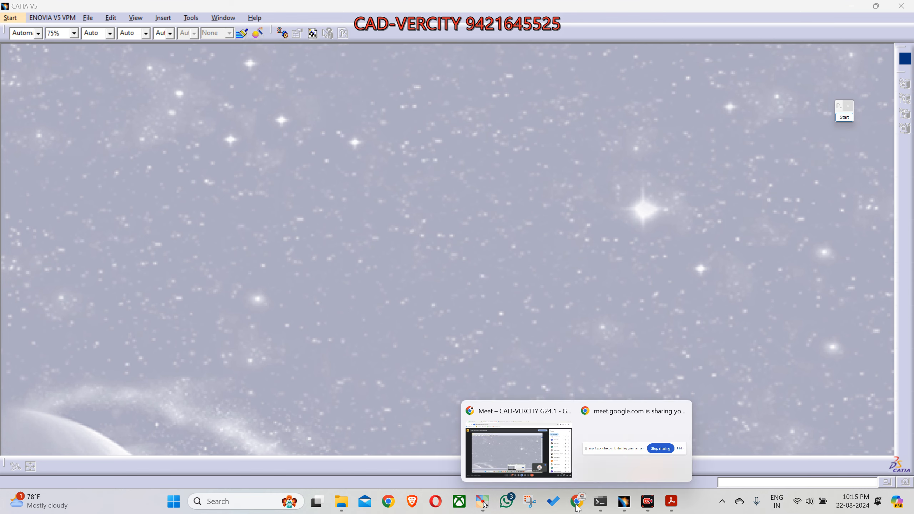
click(533, 467)
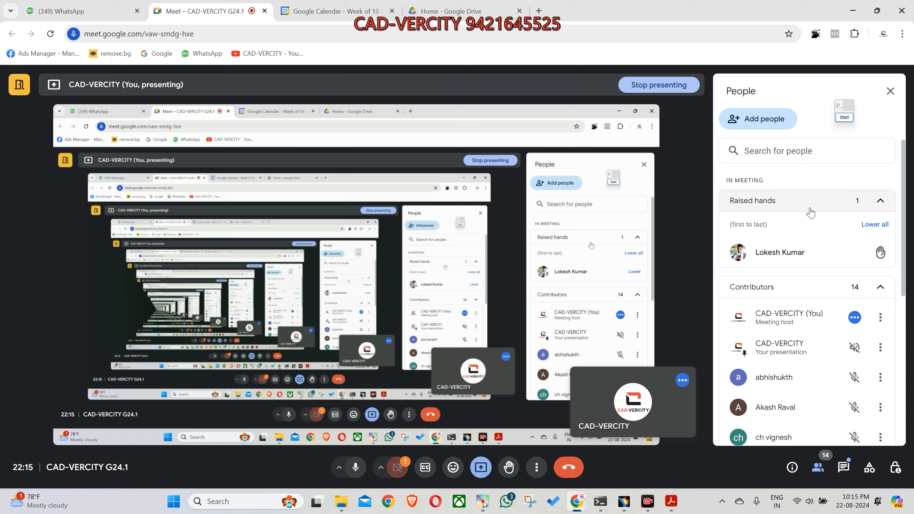
click(852, 10)
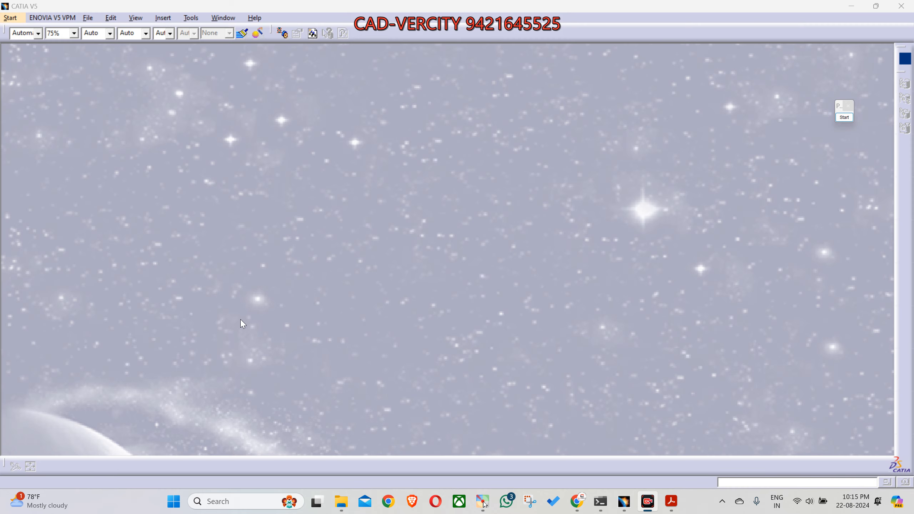
Step: Create a new document of type Part and accept its creation settings
click(89, 18)
click(92, 29)
click(454, 231)
scroll(454, 231, down, 2)
scroll(454, 232, down, 2)
click(448, 203)
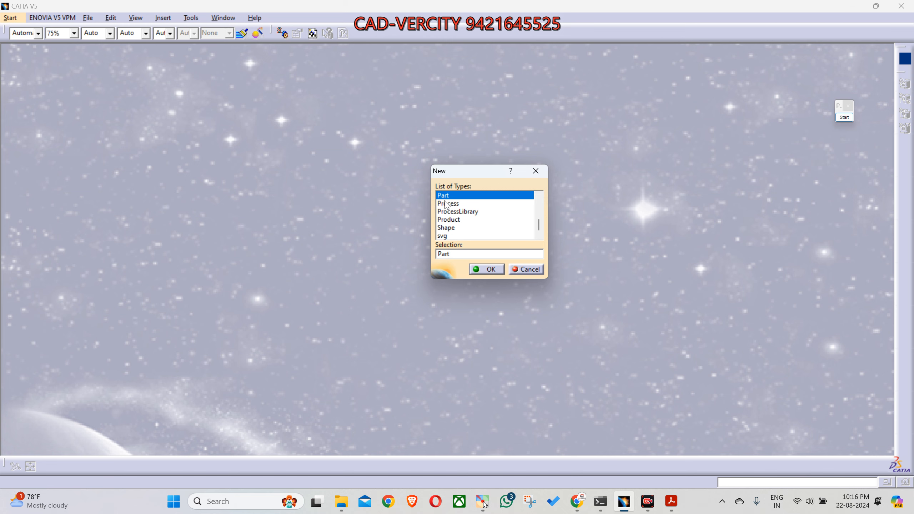
click(486, 270)
click(826, 350)
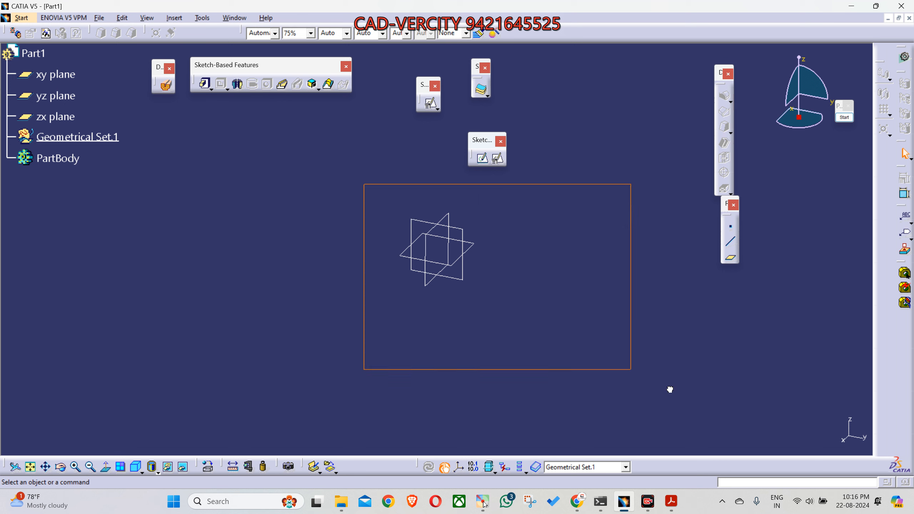
Step: Create a point at the part's origin and place a Standard axis system on it
click(730, 226)
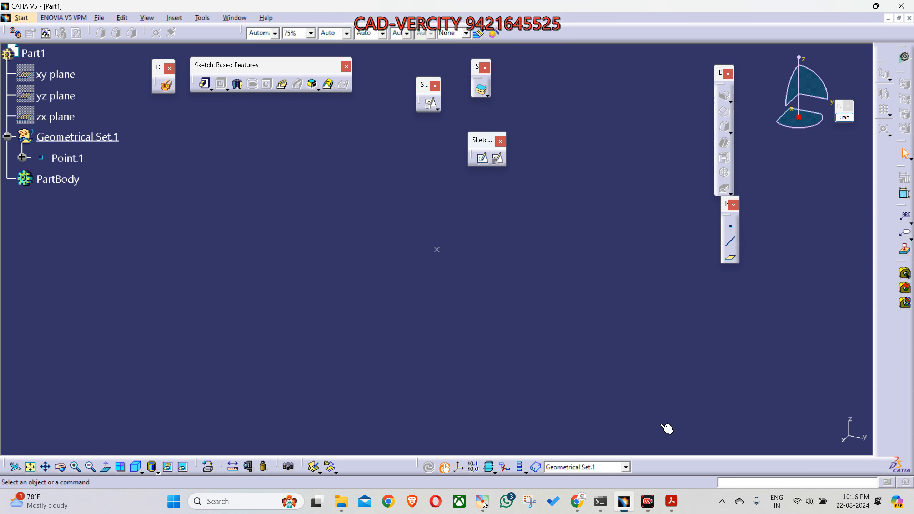
click(459, 467)
click(438, 250)
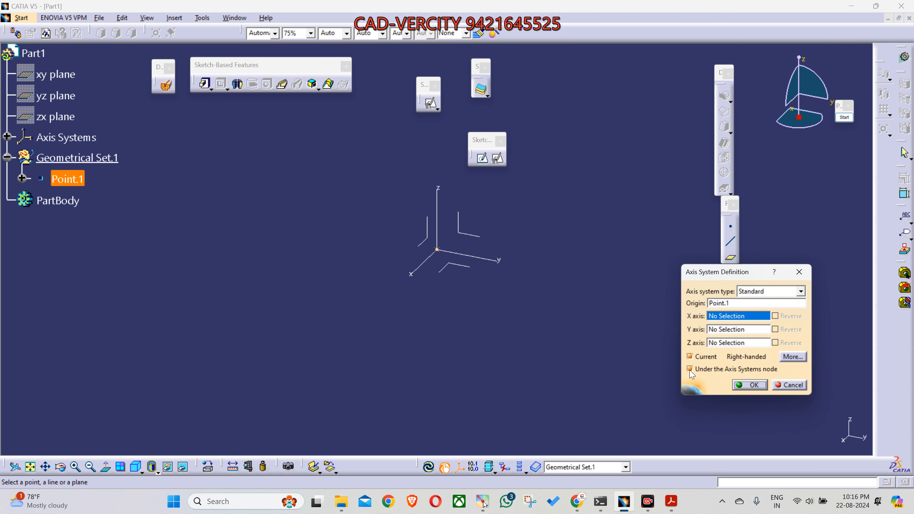
click(750, 384)
middle_drag(549, 267, 549, 305)
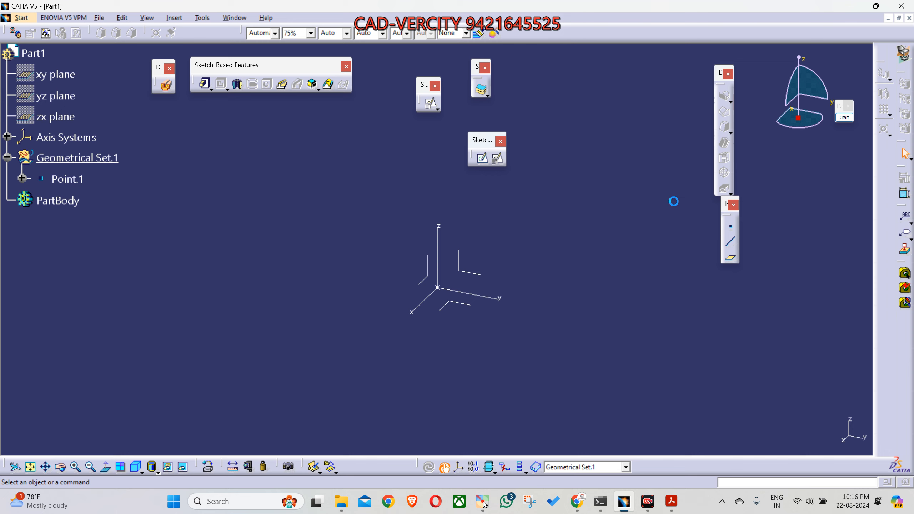
middle_drag(547, 272, 558, 296)
middle_drag(446, 376, 529, 297)
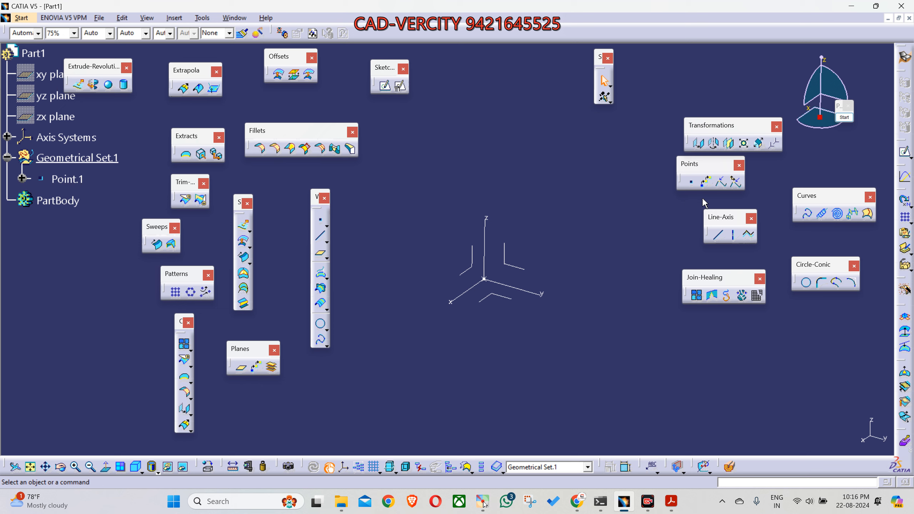
Step: Outline the surface toolbars with a green rectangle and the wireframe toolbars with a red one as screen annotations, and end the annotation
click(844, 117)
click(851, 183)
drag(425, 16, 59, 413)
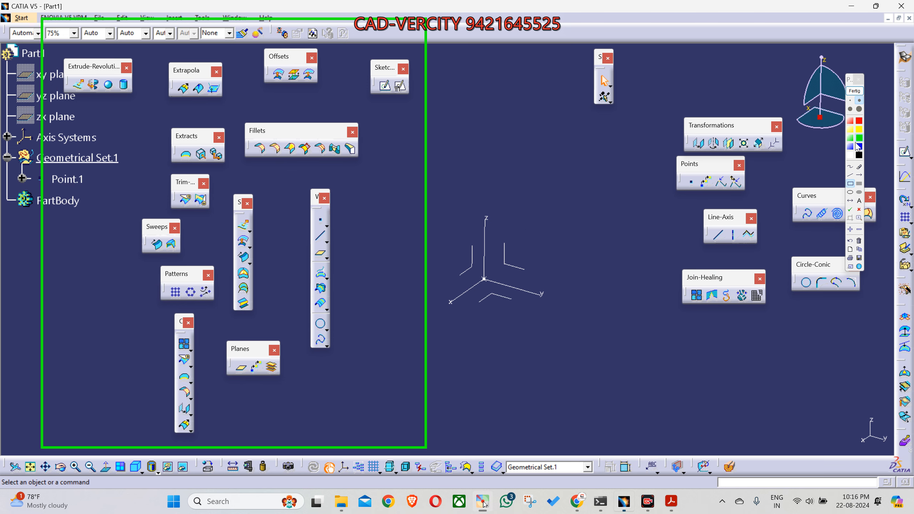
click(859, 121)
drag(665, 99, 888, 329)
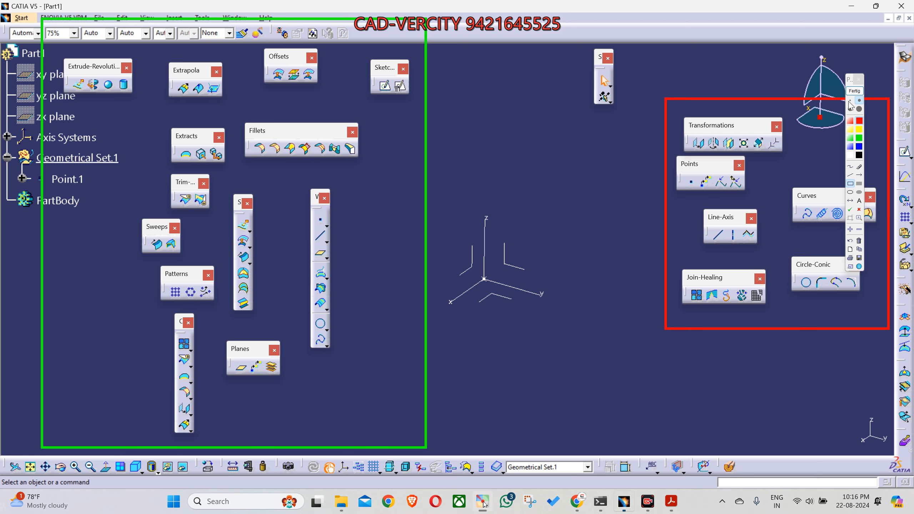
click(855, 91)
Step: Separate the floating Line-Axis and Join-Healing toolbars by moving each to a free area
middle_drag(568, 337, 547, 339)
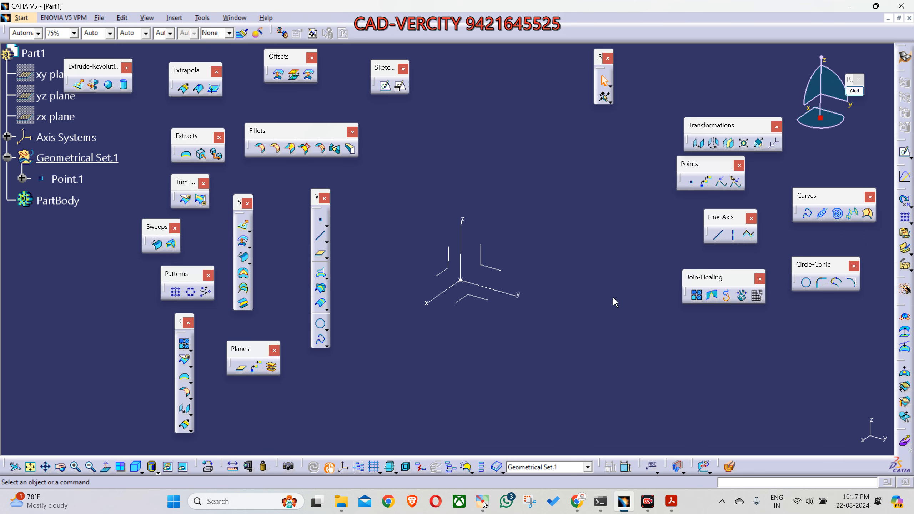
middle_drag(545, 278, 555, 285)
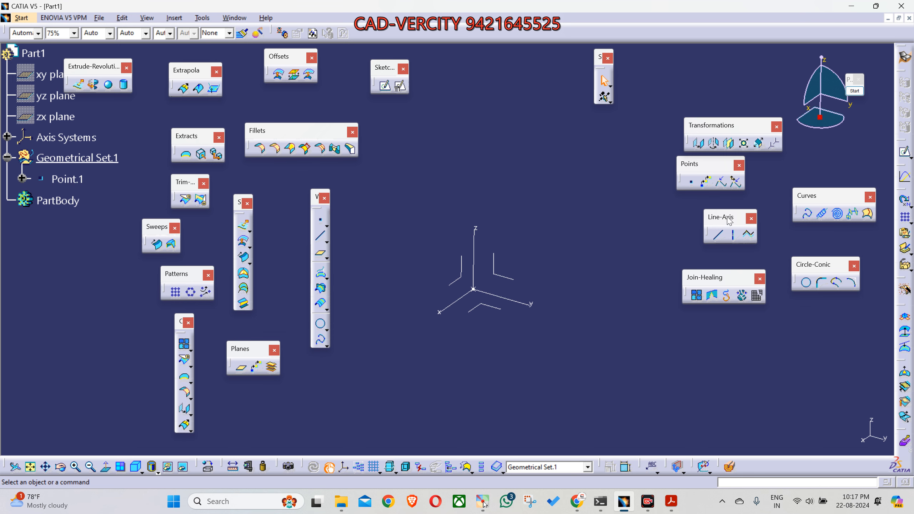
drag(730, 217, 698, 222)
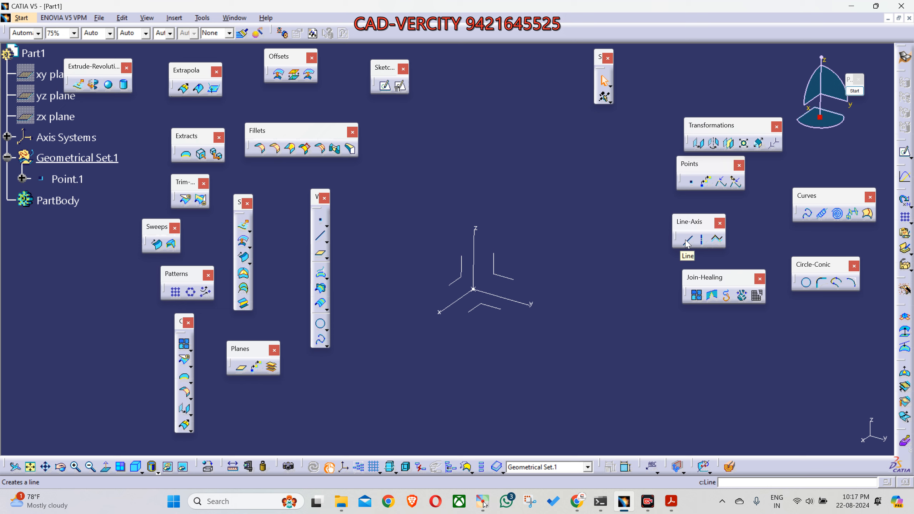
drag(718, 275, 781, 333)
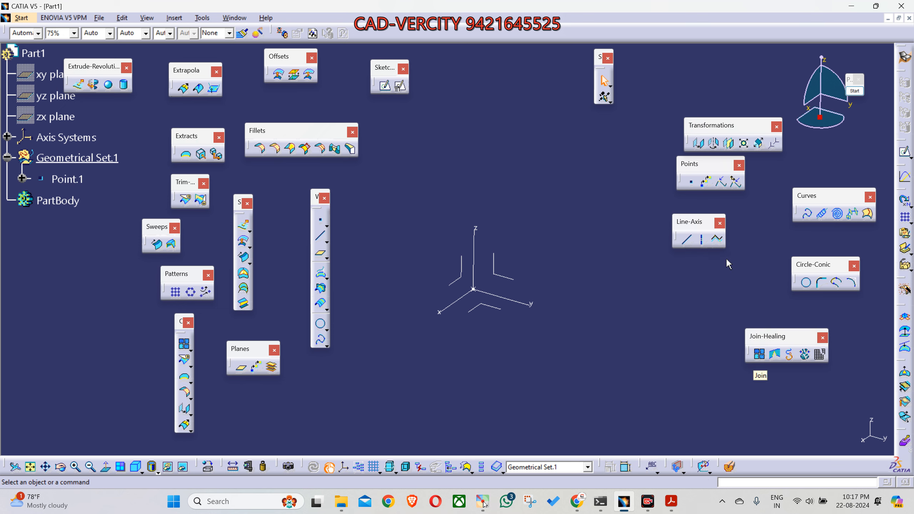
drag(682, 223, 671, 222)
middle_drag(561, 249, 518, 305)
Step: Annotate the axis origin with a red cross and draw a red arrow along the Y direction
click(854, 91)
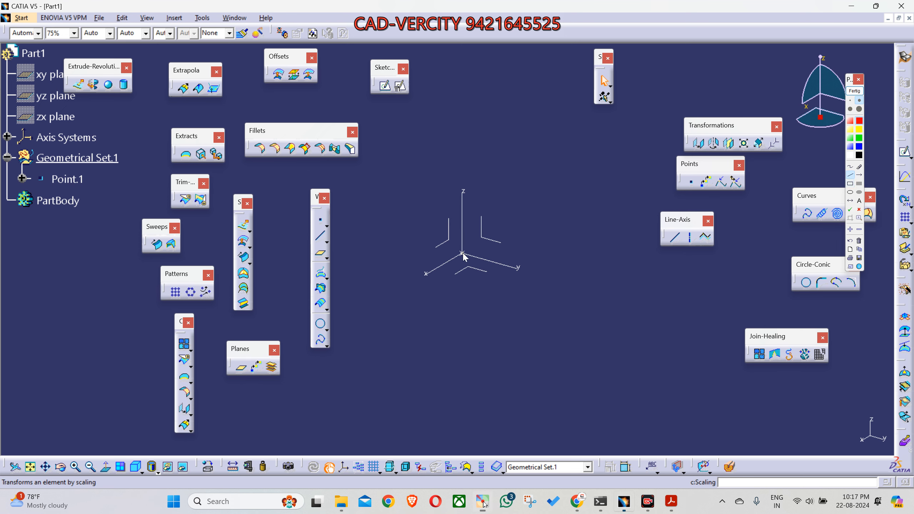
click(462, 252)
click(859, 210)
click(461, 254)
click(860, 177)
drag(527, 268, 602, 288)
drag(657, 301, 659, 302)
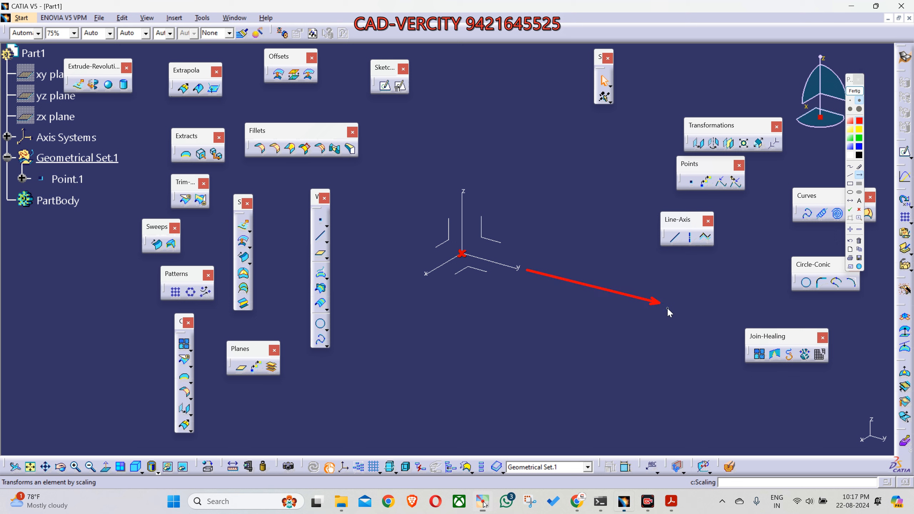
Step: Annotate a yellow line from the origin along Y, label it "150mm", and end the annotation
click(850, 175)
click(859, 129)
drag(463, 254, 574, 285)
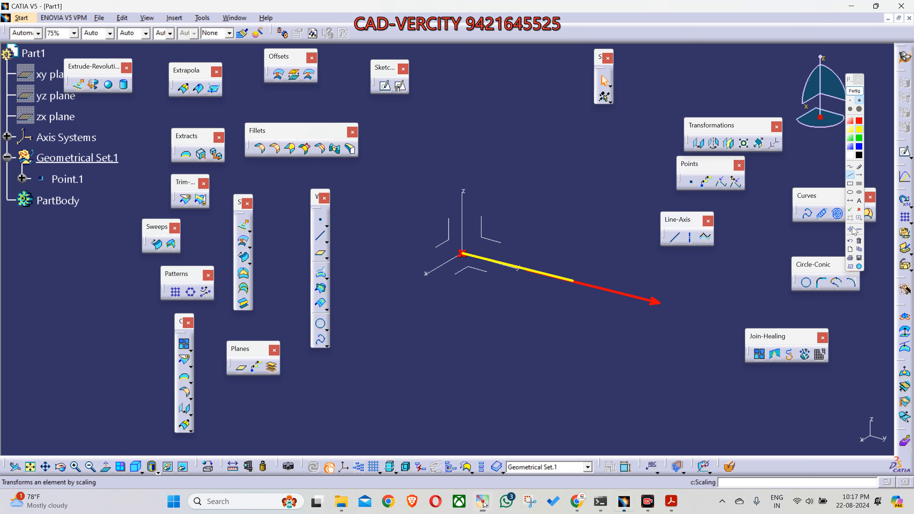
click(860, 200)
click(496, 286)
text(150mm)
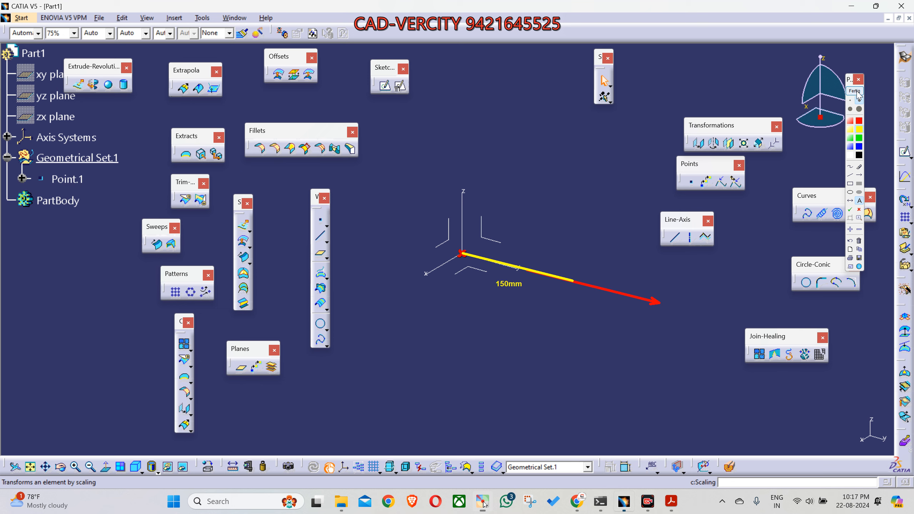
click(855, 91)
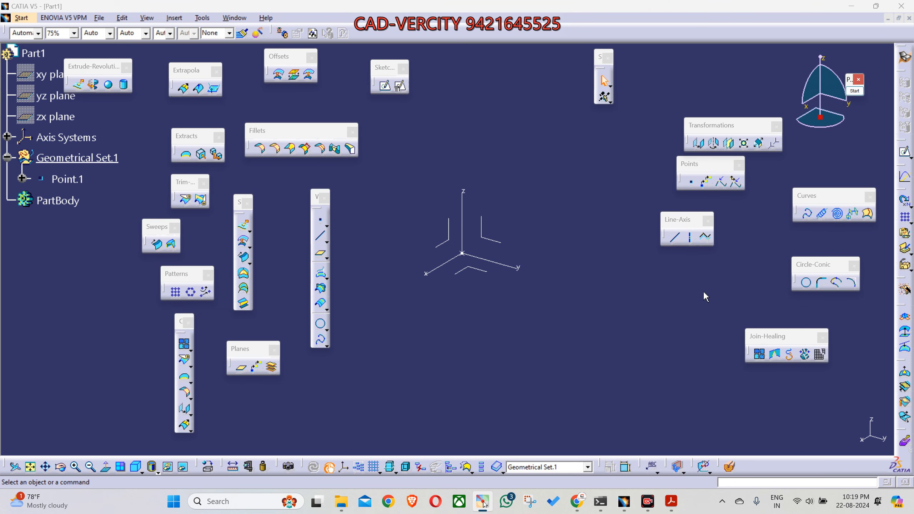
Step: Create a Point-Direction line from the origin point along the axis system's Y axis with its end at 150 mm
click(675, 238)
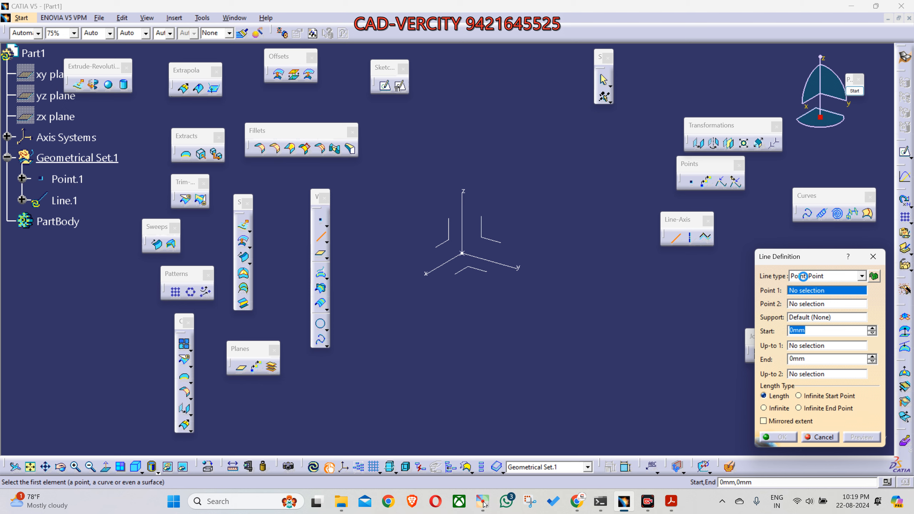
click(804, 277)
click(808, 296)
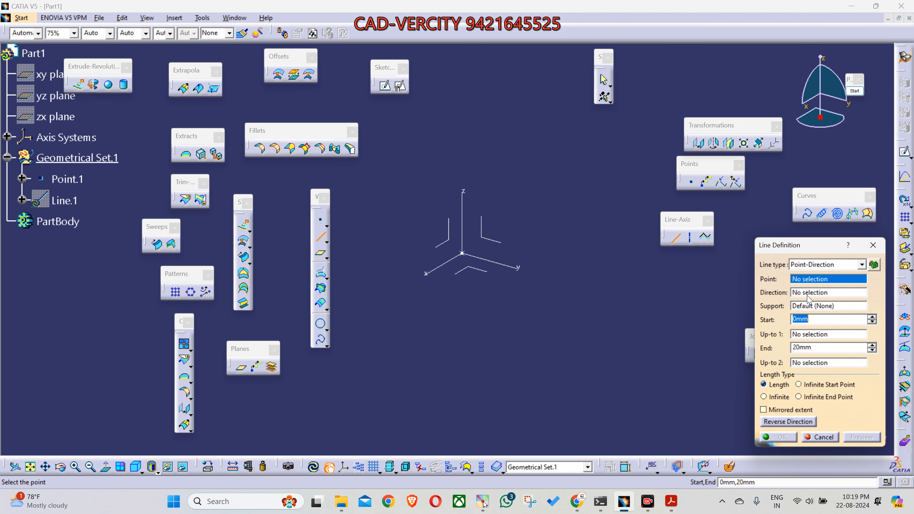
click(799, 281)
click(462, 253)
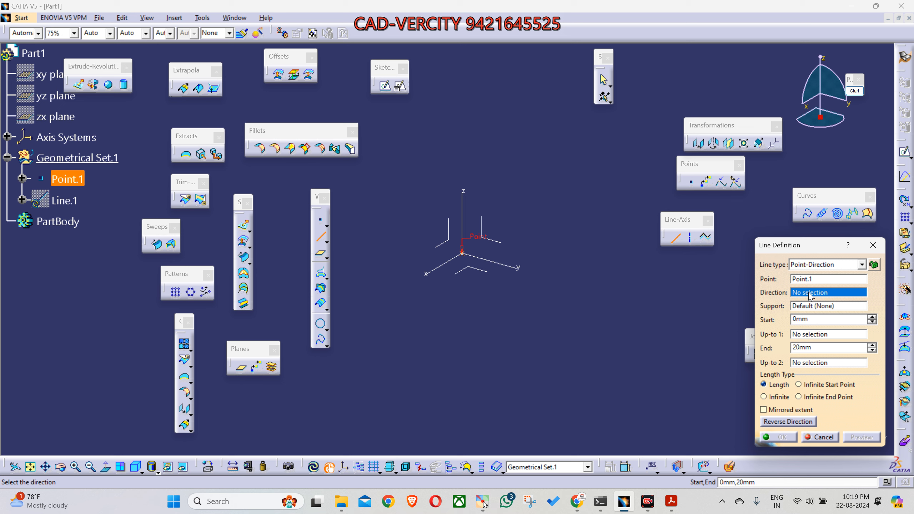
click(516, 276)
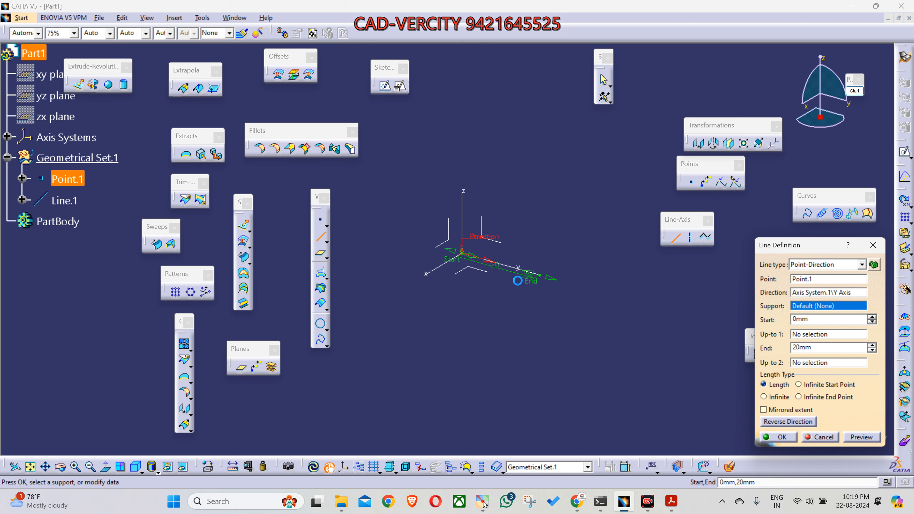
middle_drag(525, 326, 557, 327)
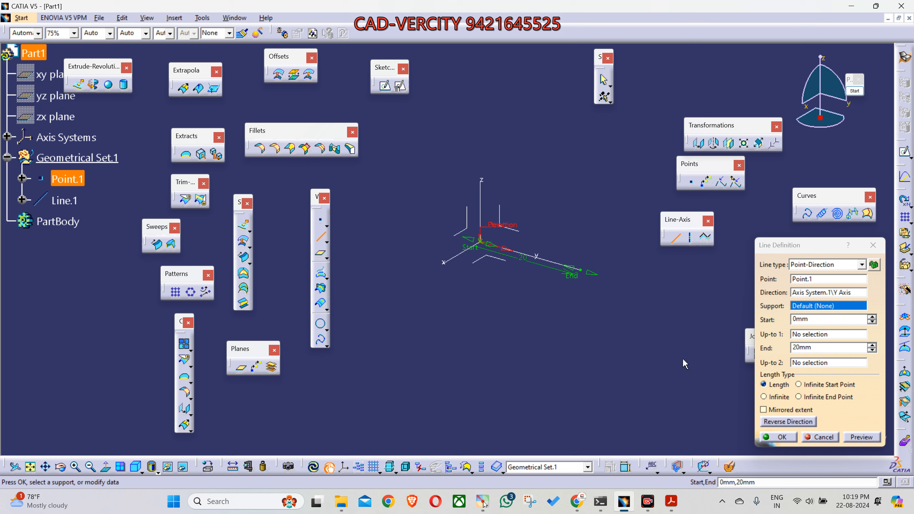
double_click(788, 347)
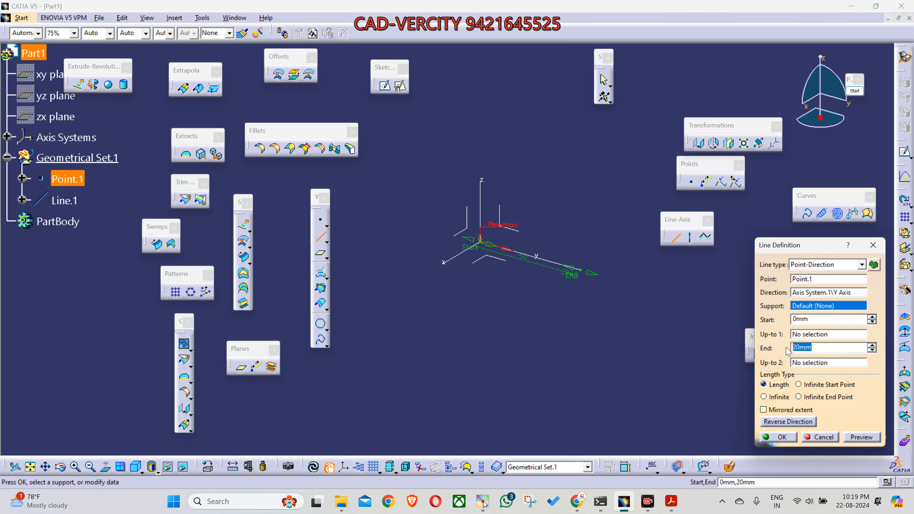
text(150)
key(Return)
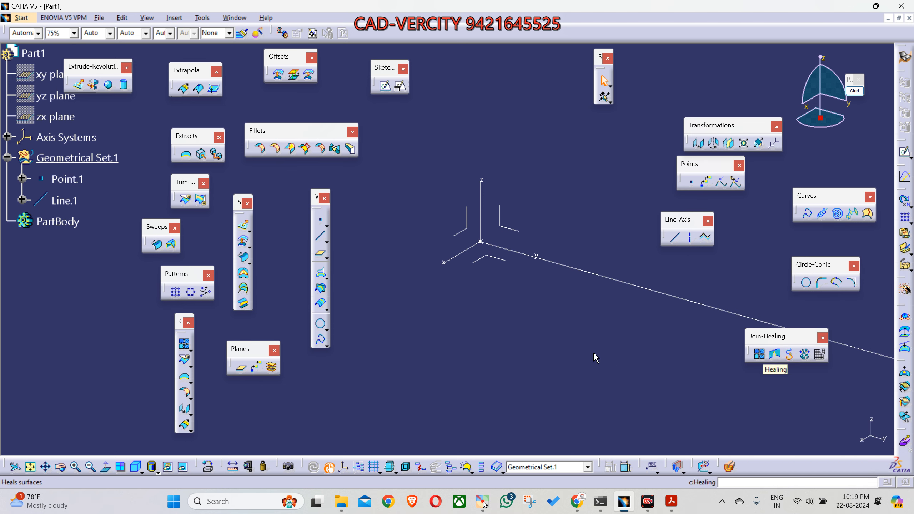
Step: Edit the line along Y and set its start to -80 mm, extending it past the origin point
middle_drag(528, 291, 551, 373)
click(574, 282)
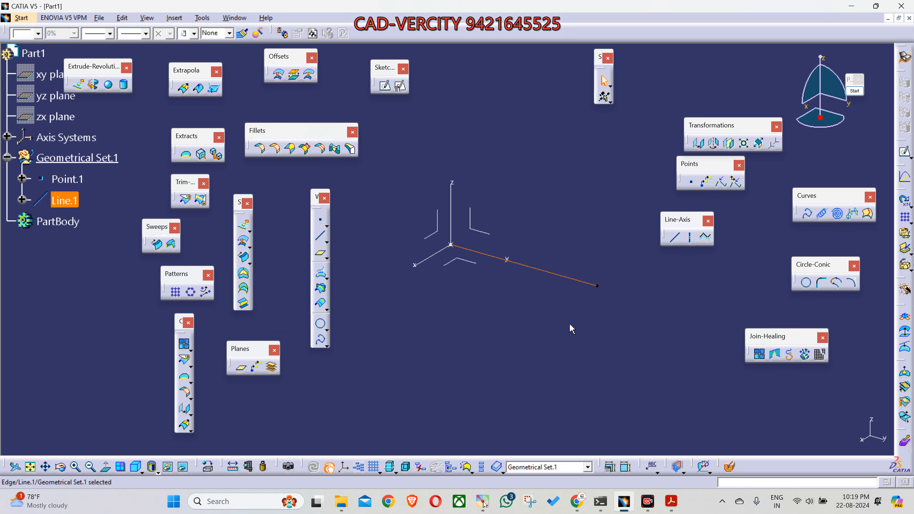
middle_drag(557, 335, 568, 337)
double_click(582, 285)
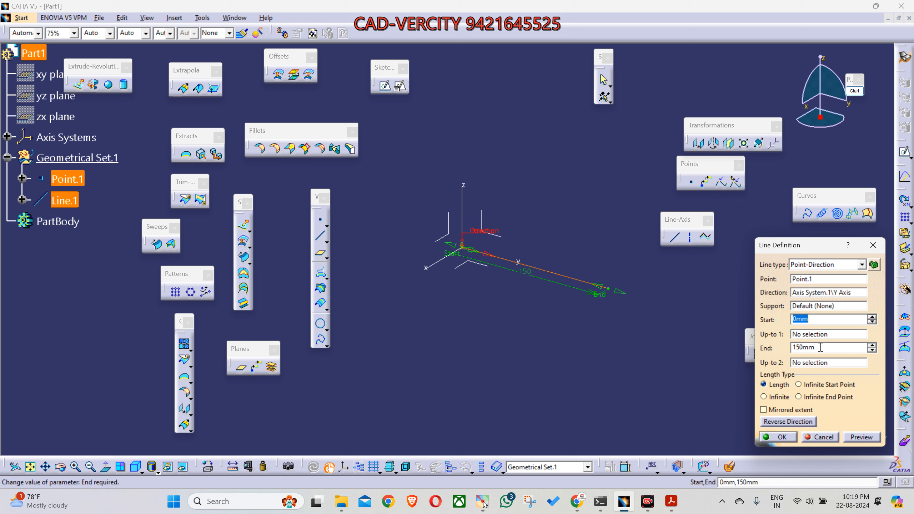
drag(824, 348, 783, 350)
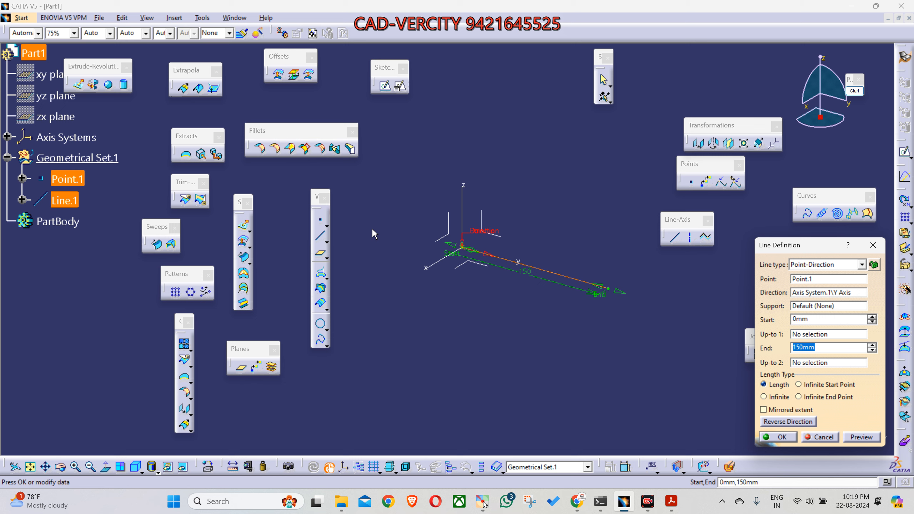
click(456, 256)
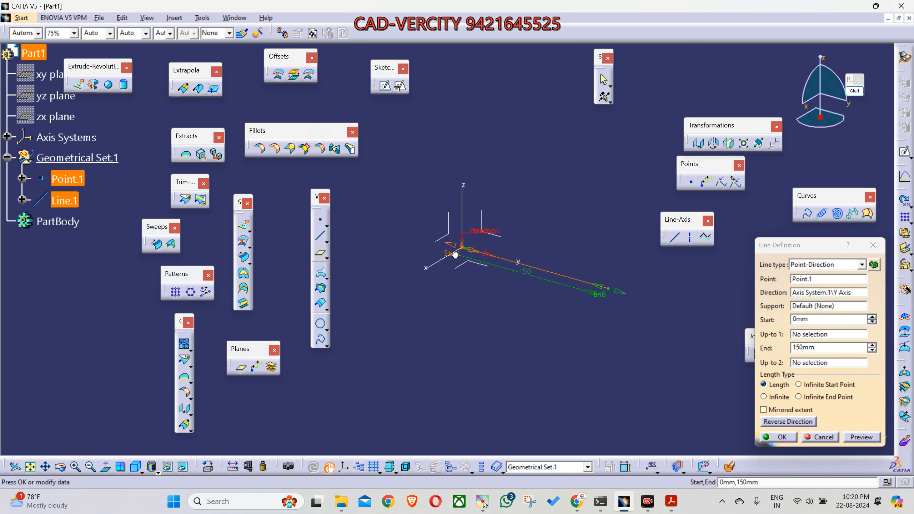
drag(456, 256, 356, 247)
drag(816, 320, 795, 319)
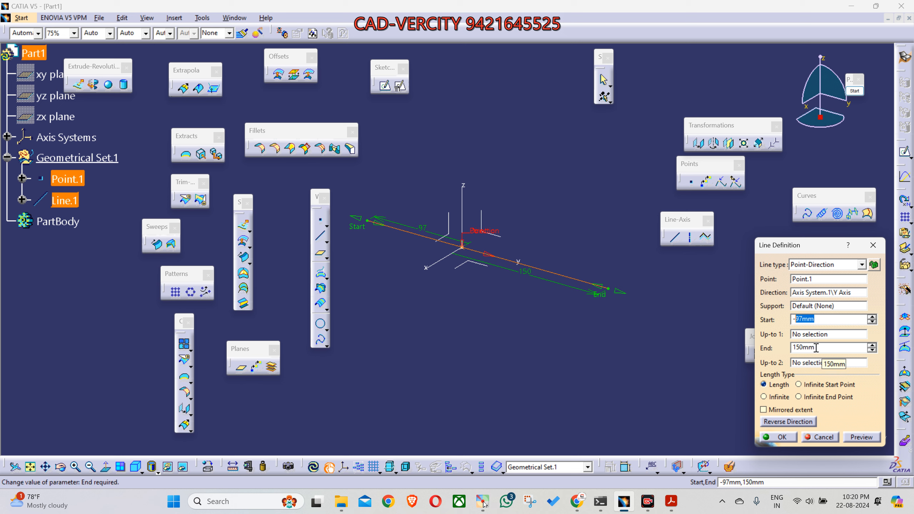
text(80)
key(Return)
middle_drag(469, 347, 511, 349)
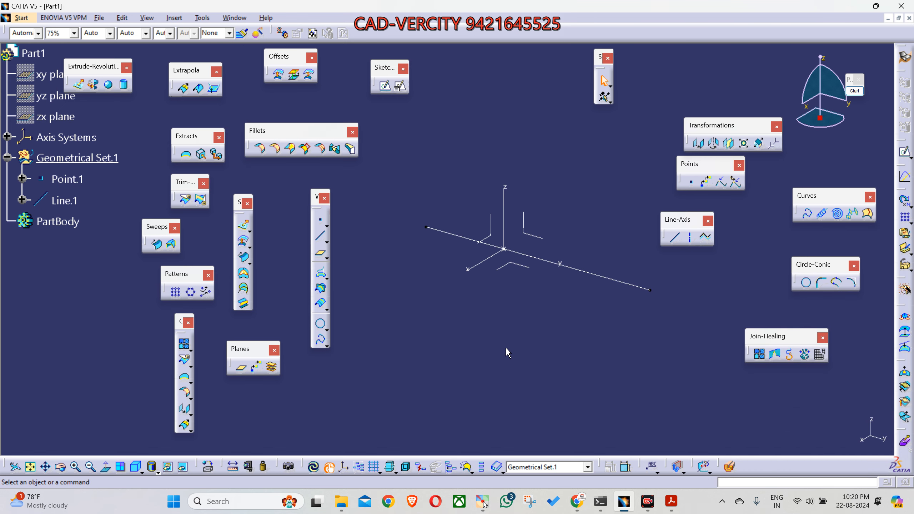
Step: Open the definition of the line along Y, annotate a yellow arrow below it in the positive Y direction, and end the annotation
click(612, 280)
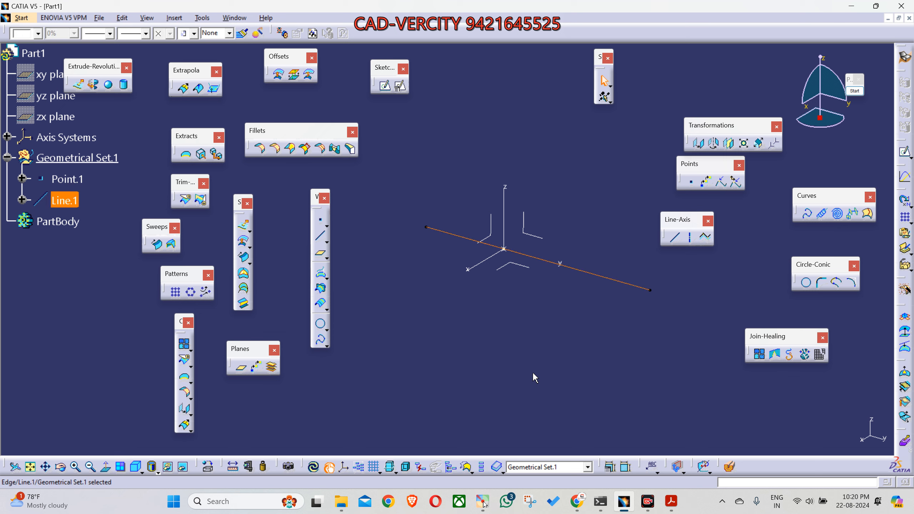
middle_drag(533, 378, 519, 387)
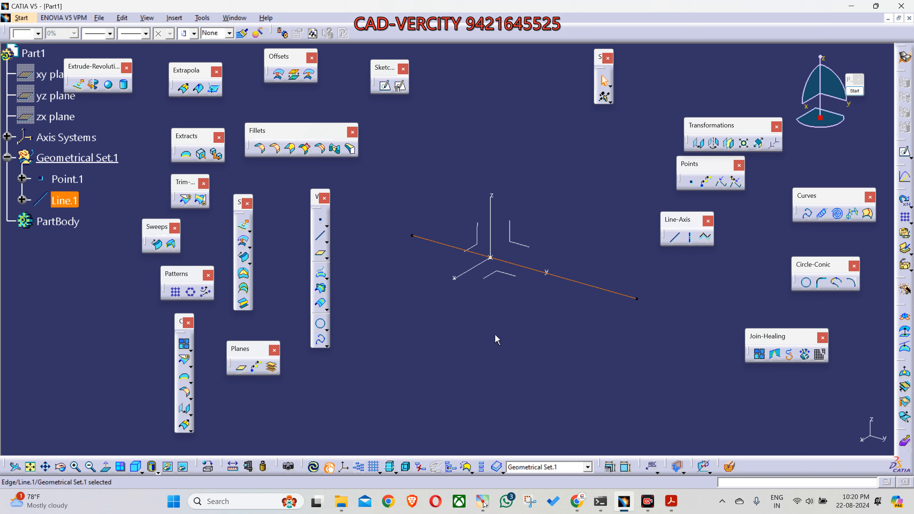
double_click(590, 288)
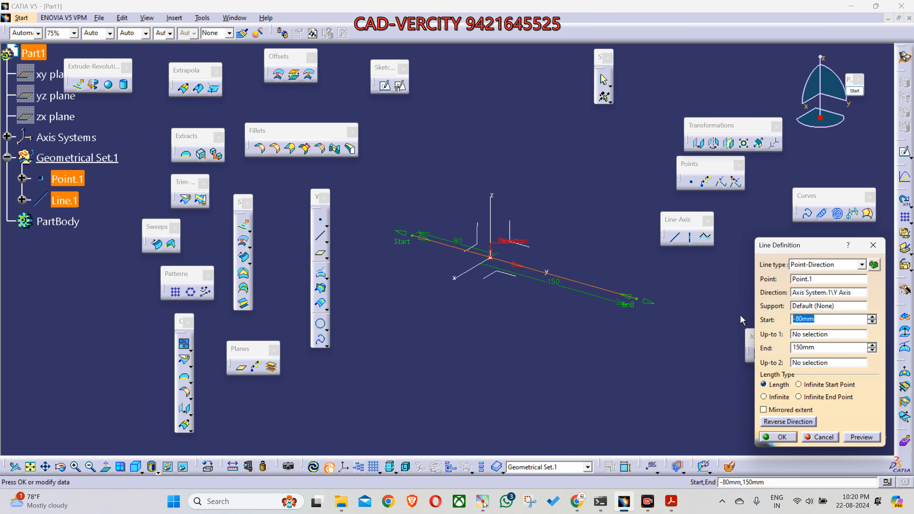
middle_drag(633, 331, 619, 331)
middle_drag(561, 348, 535, 373)
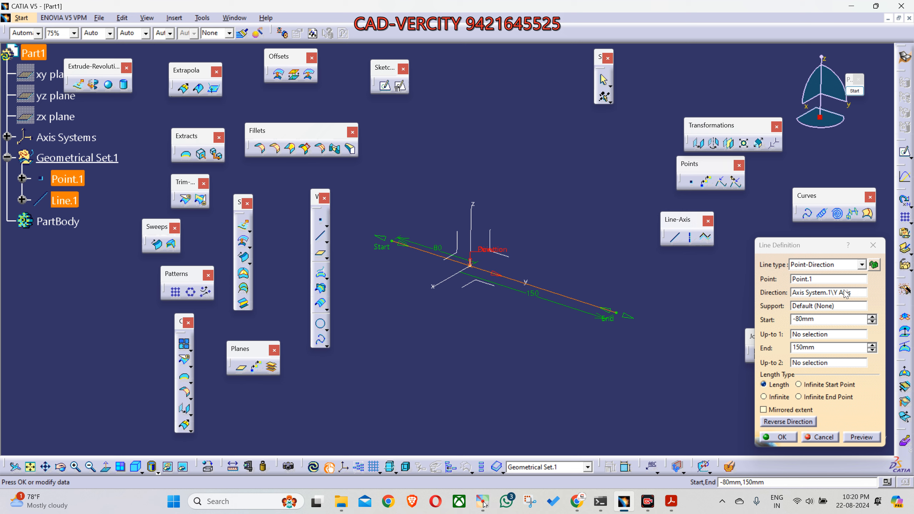
click(858, 93)
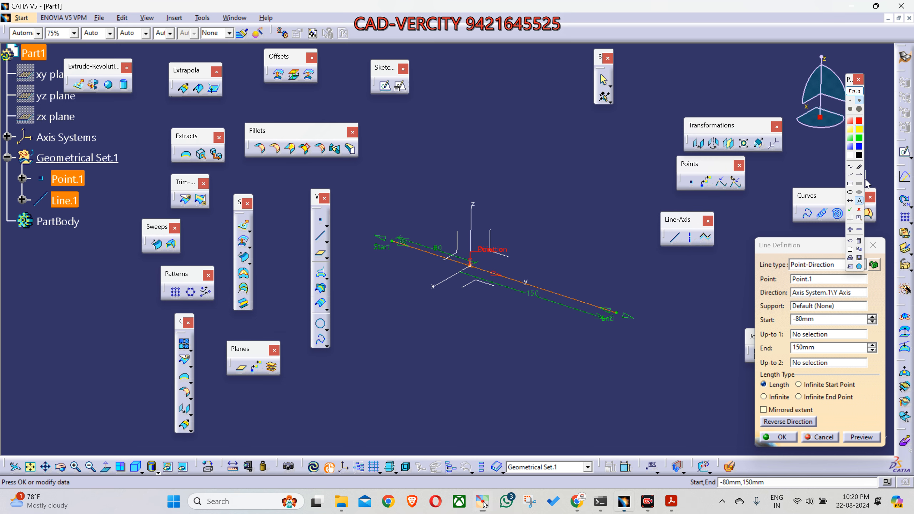
drag(469, 282, 609, 329)
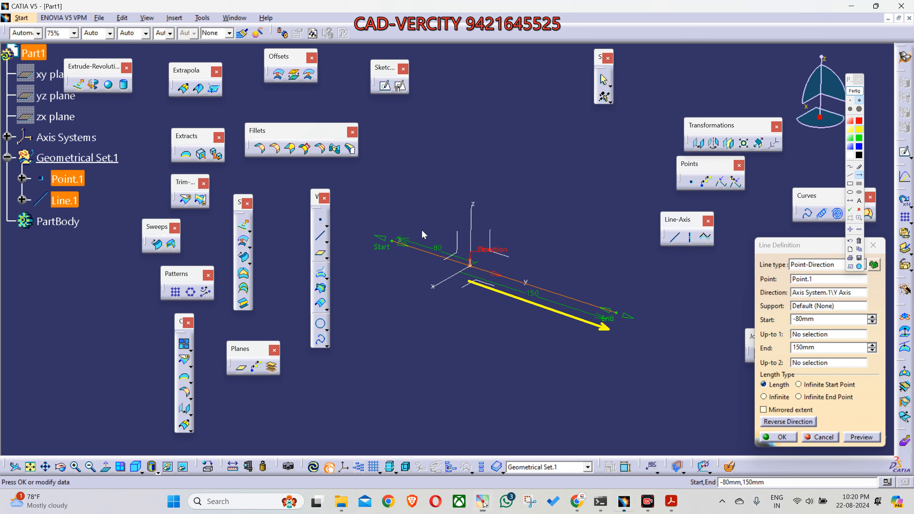
click(854, 91)
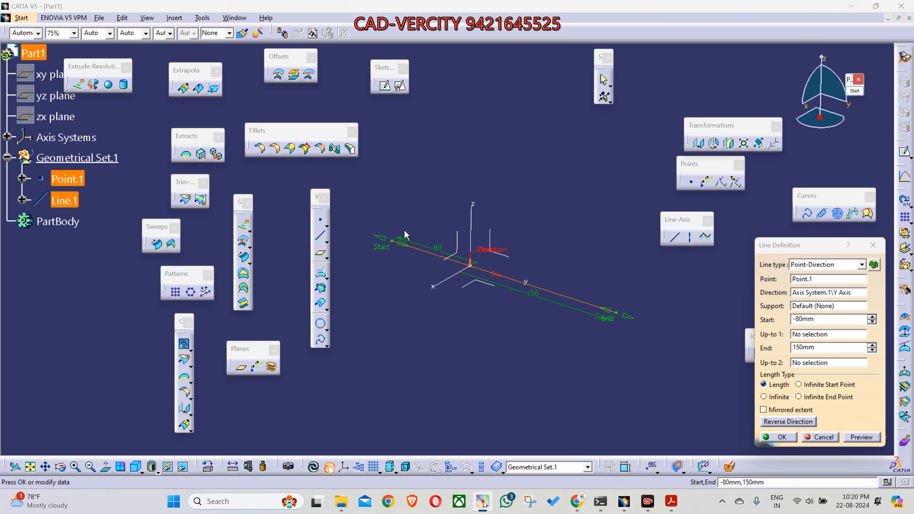
Step: Stretch the line's end to 225 mm and move its start past the origin point, setting the start to 100 mm
drag(400, 242, 537, 327)
drag(606, 319, 661, 358)
drag(531, 302, 567, 311)
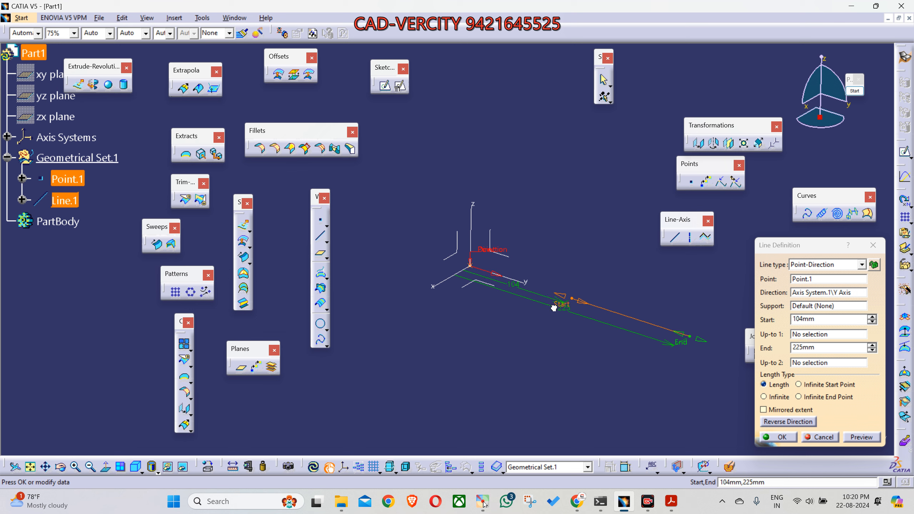
text(100)
key(Return)
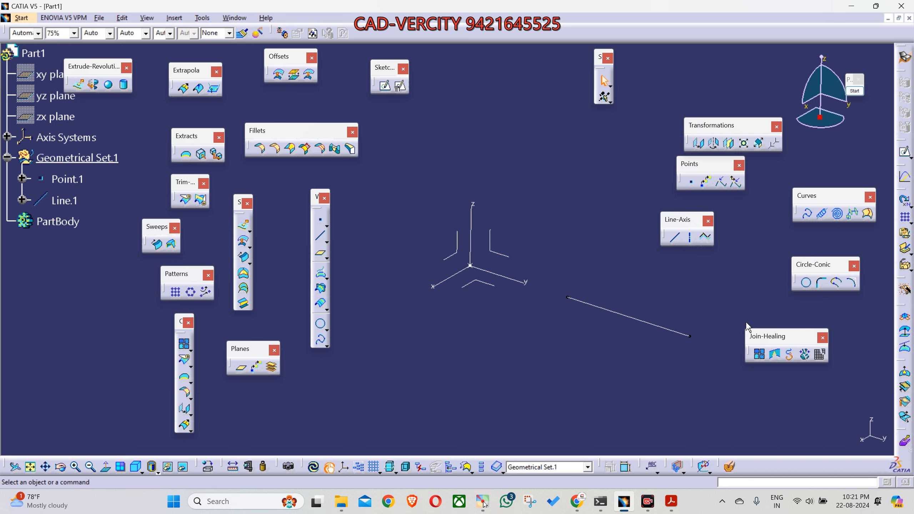
Step: Edit the line along Y and enter 225 mm as its end value
double_click(655, 326)
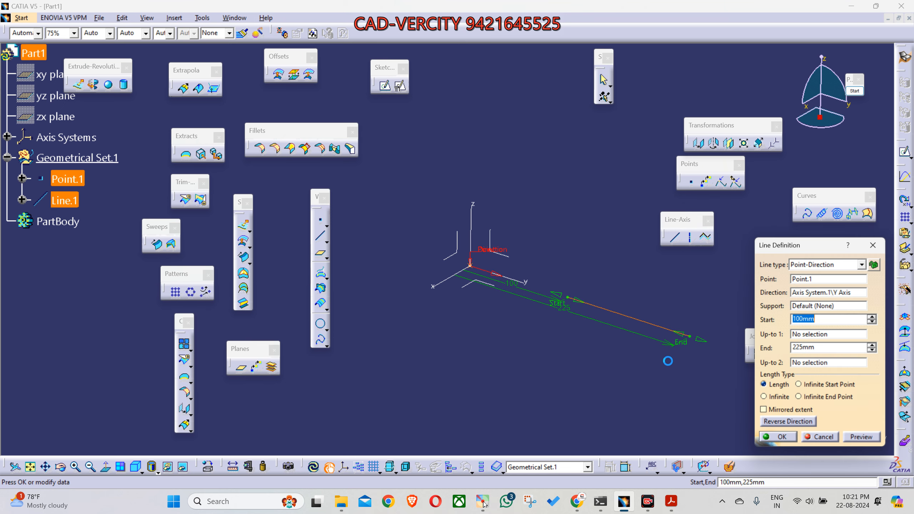
drag(824, 347, 767, 348)
text(225)
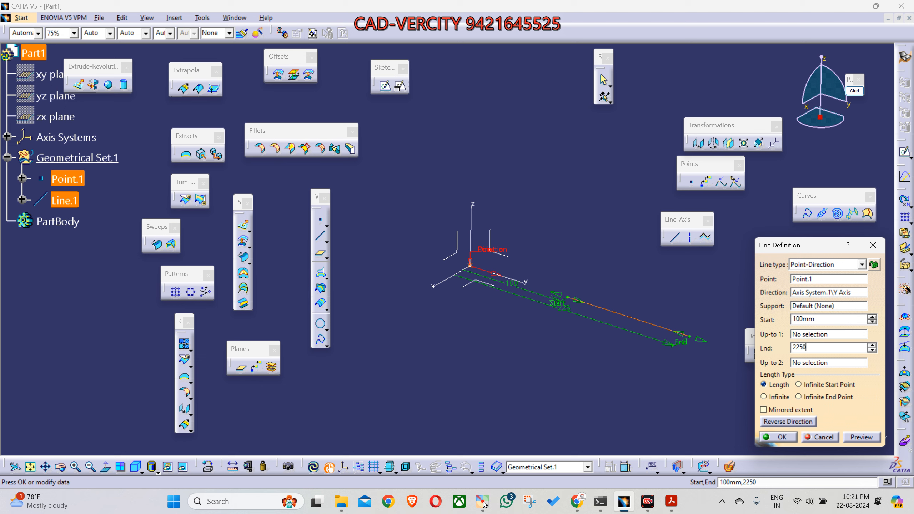
key(Return)
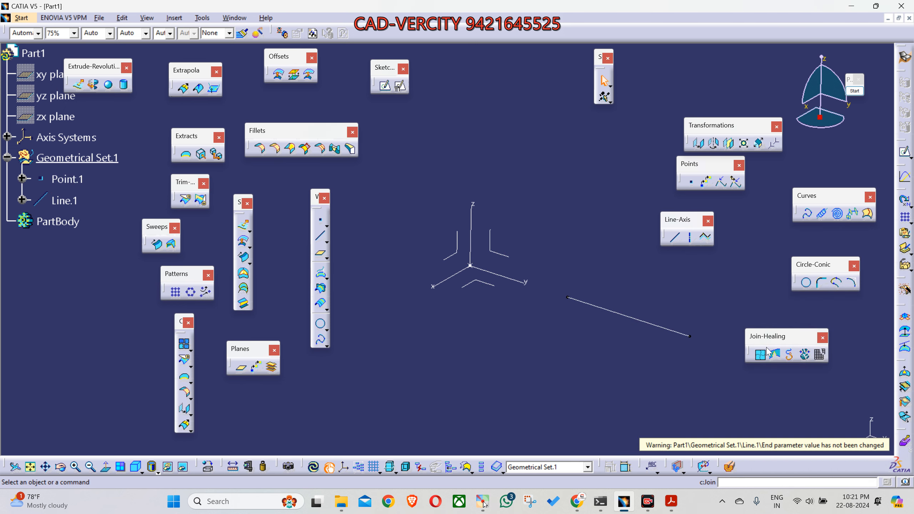
Step: Review the start and end extents in the line's definition and cancel without changing it
click(618, 313)
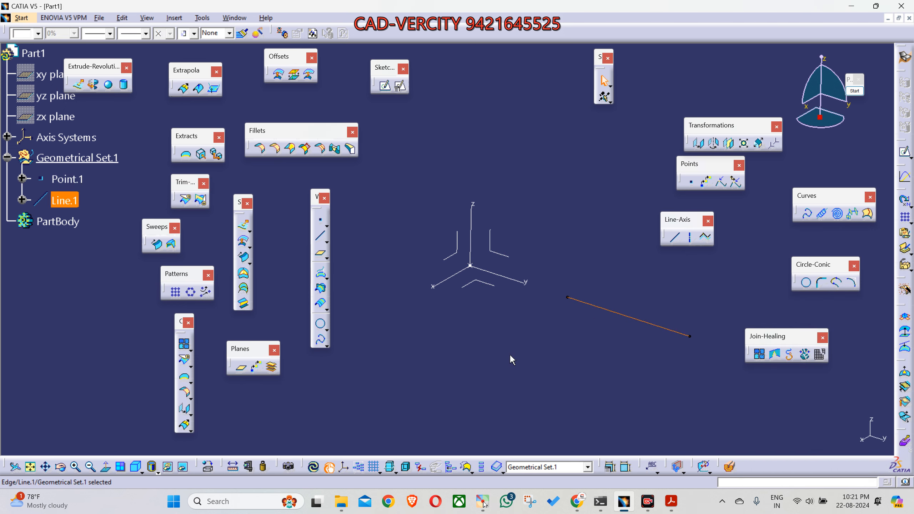
middle_drag(517, 363, 511, 342)
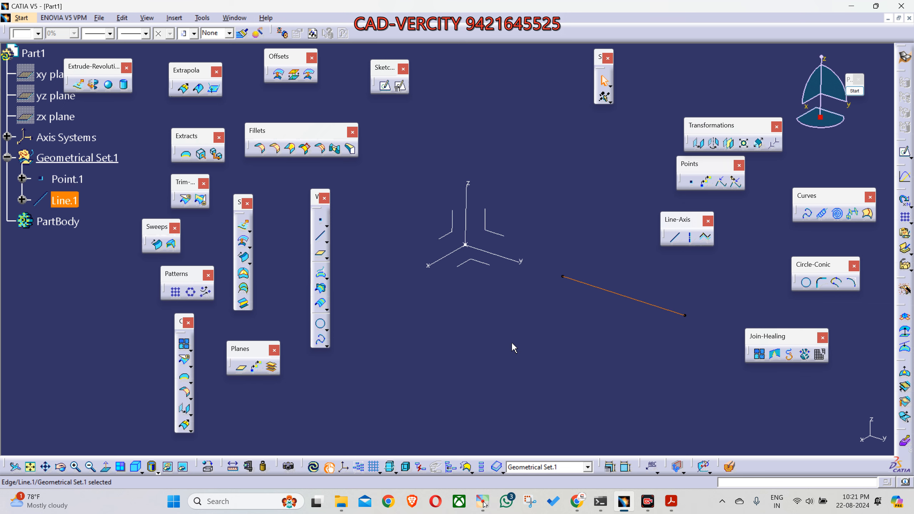
double_click(624, 299)
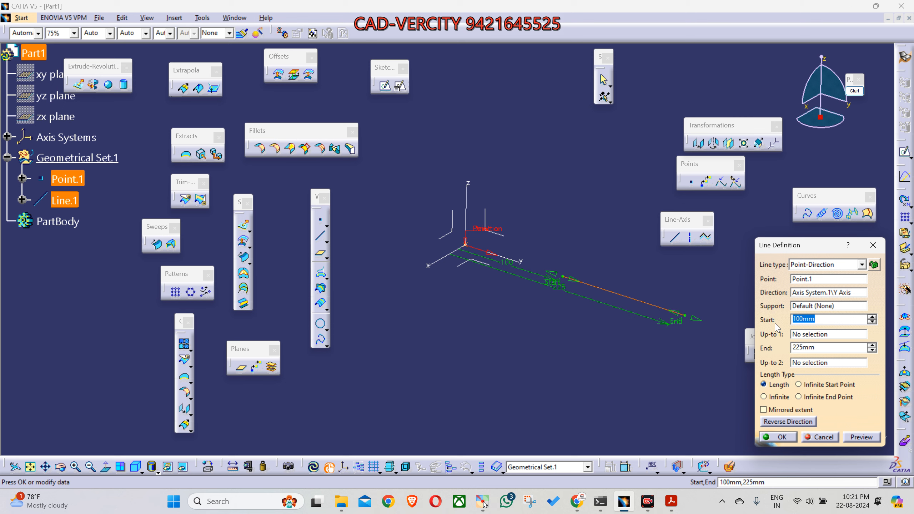
middle_drag(499, 314, 474, 277)
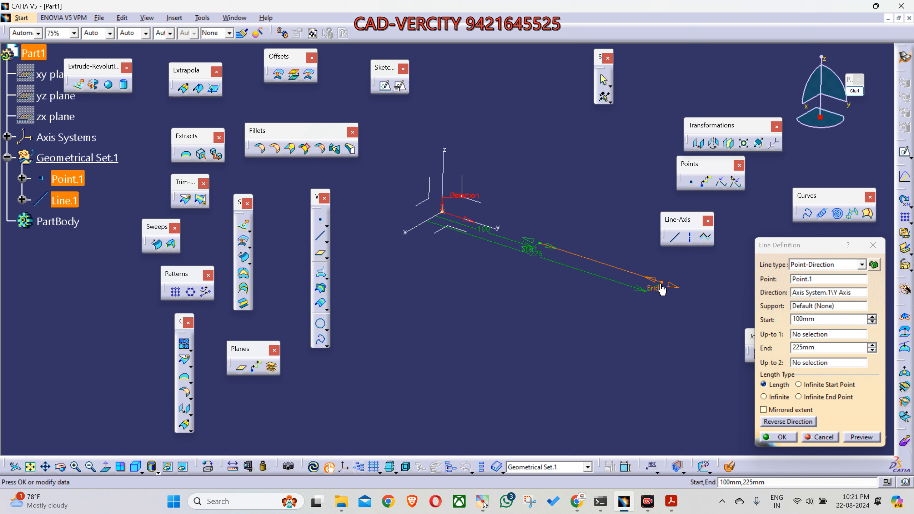
middle_drag(598, 346, 636, 401)
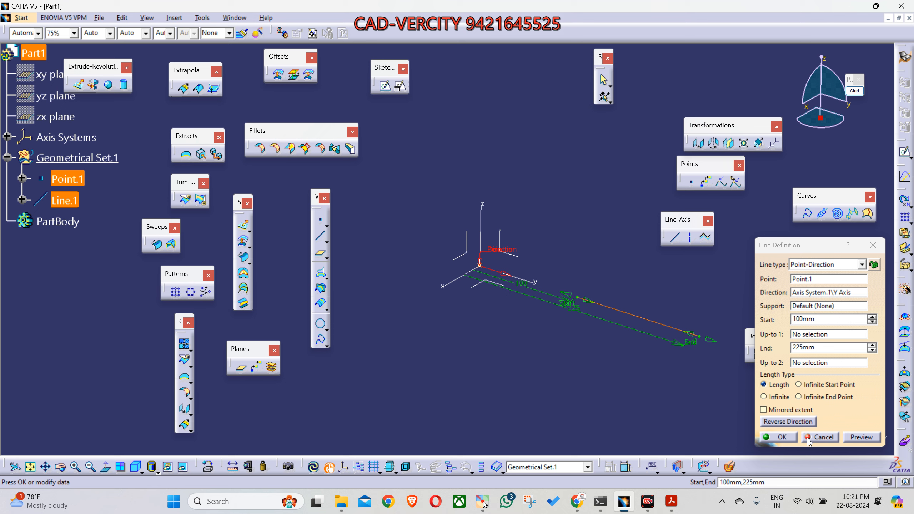
click(820, 437)
middle_drag(644, 385, 667, 407)
Step: Start a new line, examine the available line types, and cancel the definition
click(675, 239)
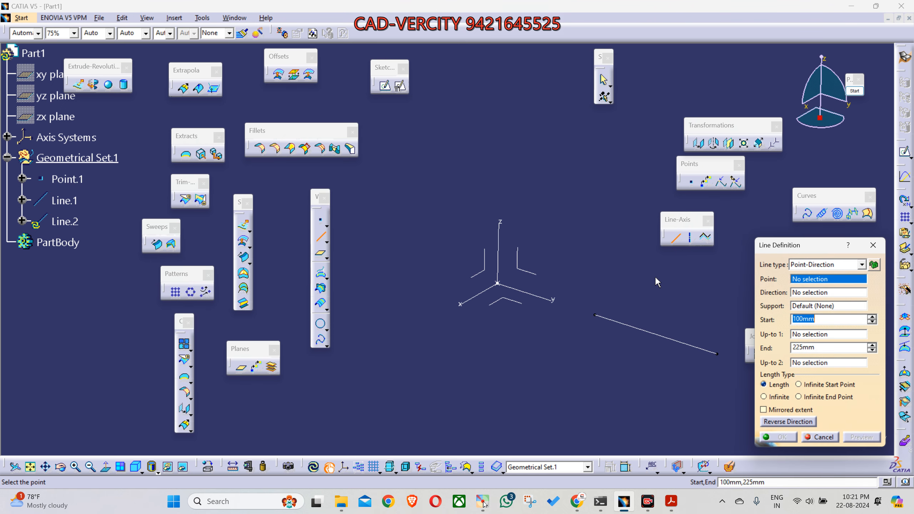
click(814, 269)
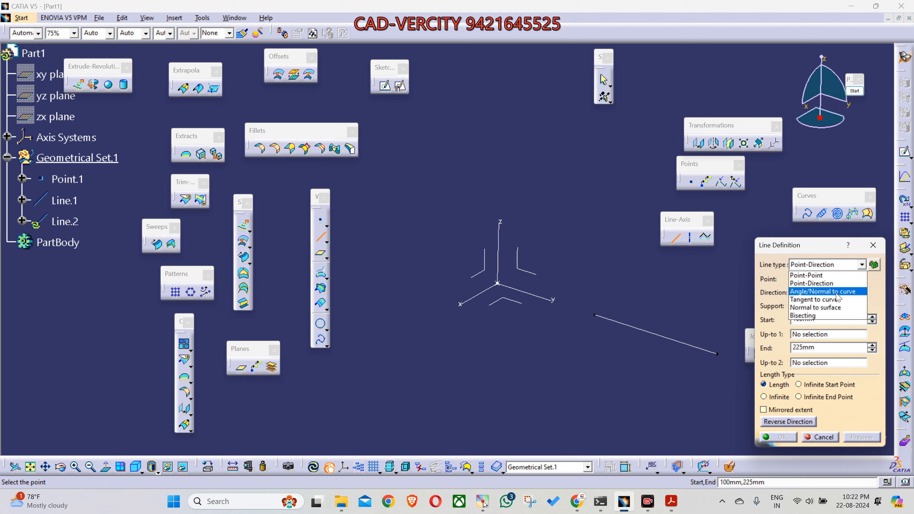
click(827, 440)
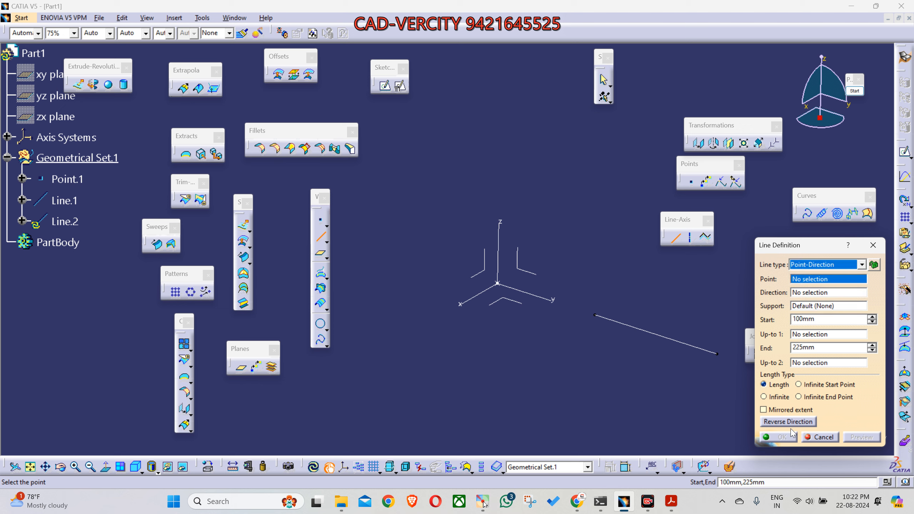
click(826, 440)
middle_drag(526, 339, 560, 376)
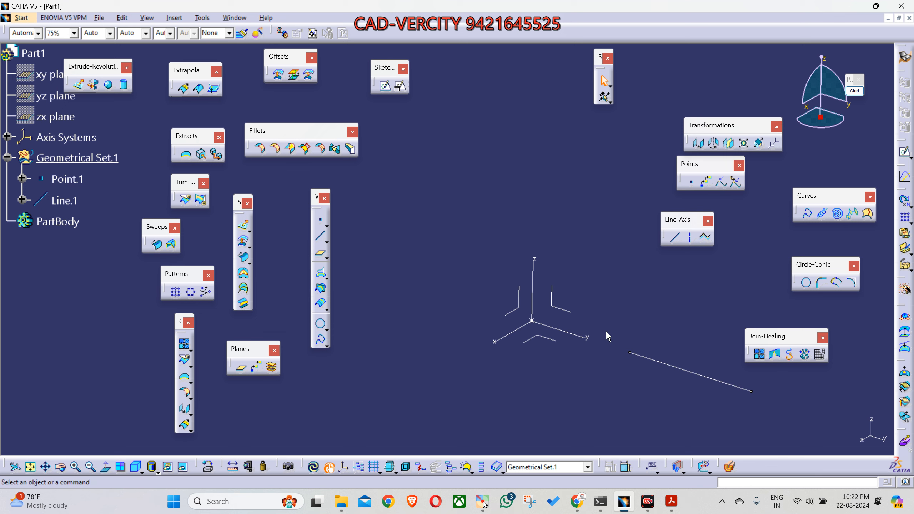
Step: Start the screen annotation and draw a yellow freehand wave-shaped curve across the axis system
click(854, 91)
drag(848, 80, 859, 71)
click(860, 159)
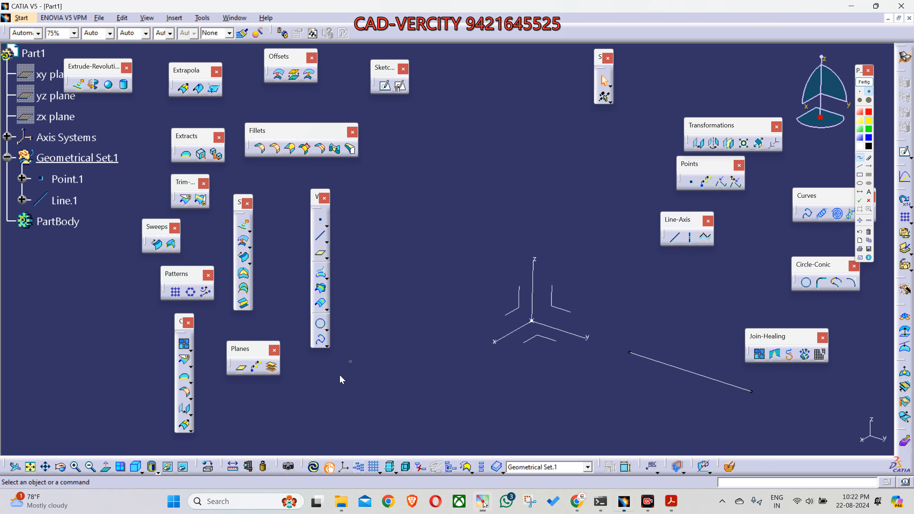
mouse_move(305, 397)
mouse_down()
mouse_move(340, 362)
mouse_move(437, 309)
mouse_up()
drag(527, 361, 667, 379)
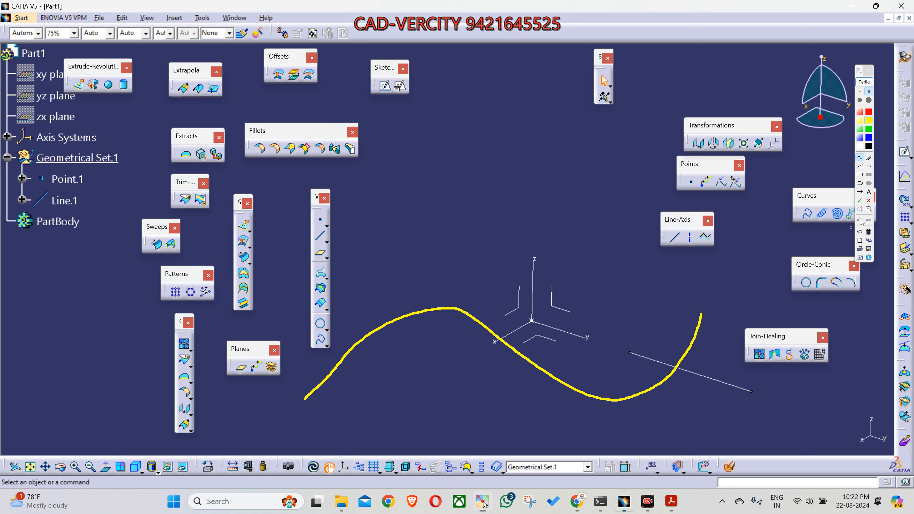
Step: Mark two points on the yellow curve with red crosses, one at its trough and one near its crest
click(475, 316)
click(859, 232)
click(617, 400)
click(431, 307)
Step: Annotate a tangent line through the curve's trough point in yellow and trace over it in green
click(860, 167)
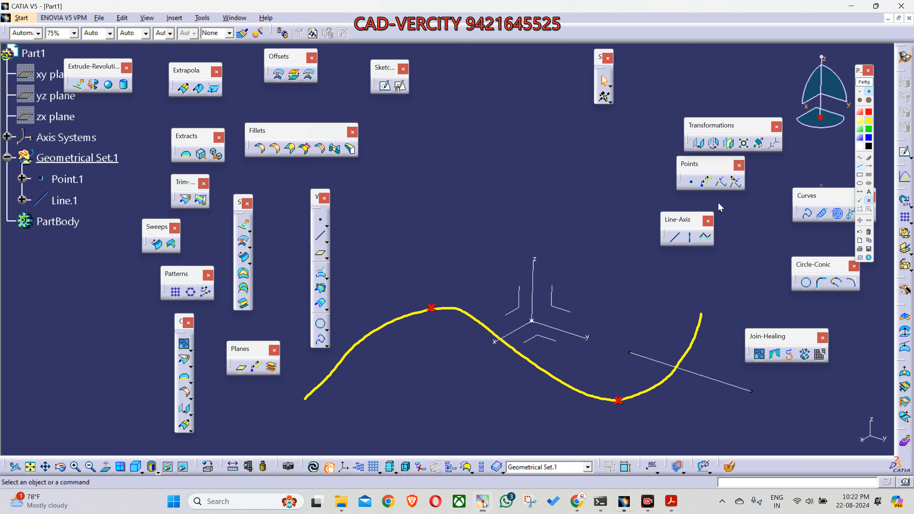
drag(521, 408, 732, 394)
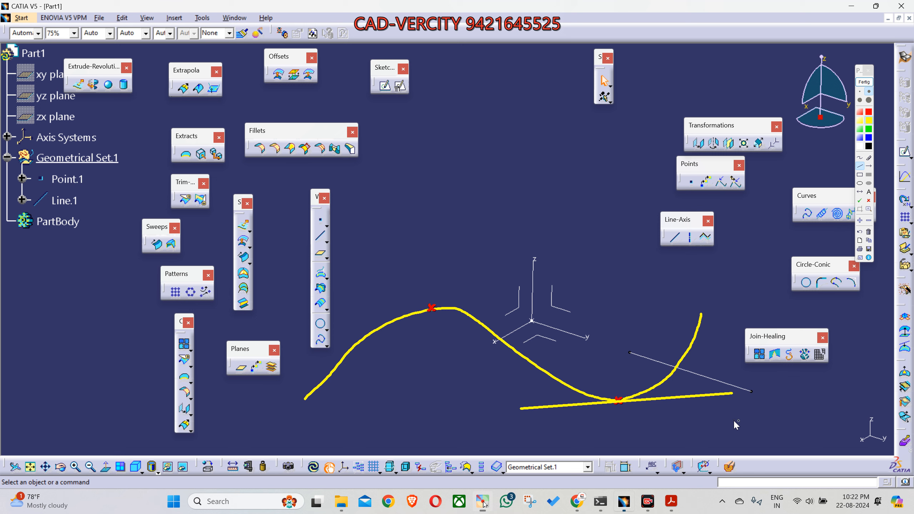
click(869, 130)
drag(521, 408, 733, 393)
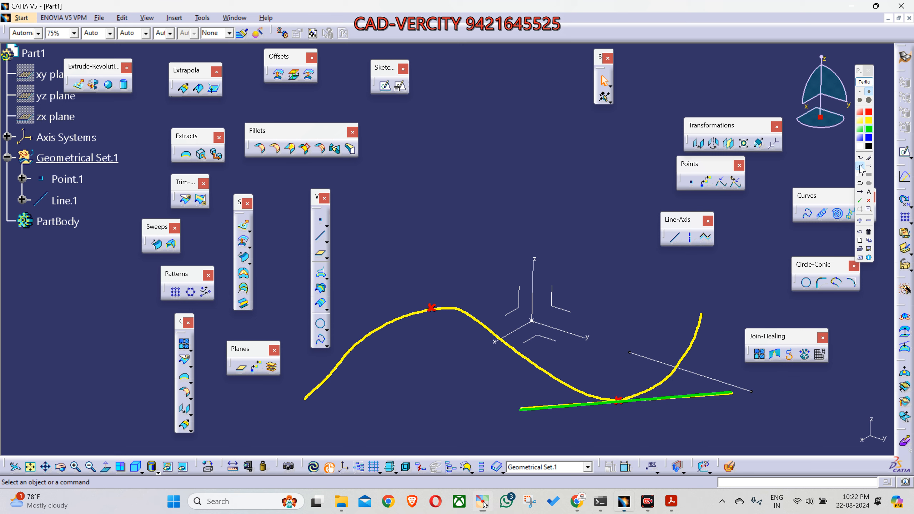
Step: Draw white lines normal to the curve from both marked points, adding a right-angle mark at the trough point
click(868, 113)
click(861, 166)
click(860, 146)
drag(618, 400, 605, 212)
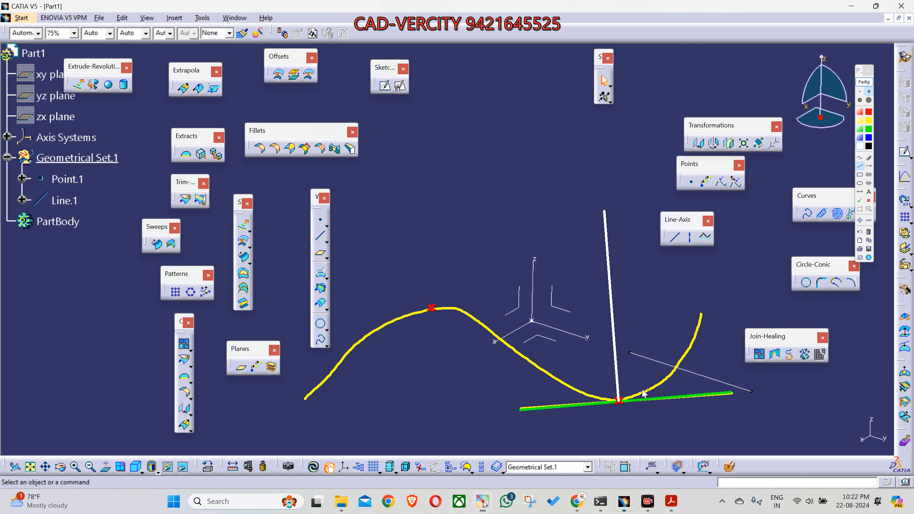
drag(619, 390, 629, 399)
drag(431, 311, 416, 162)
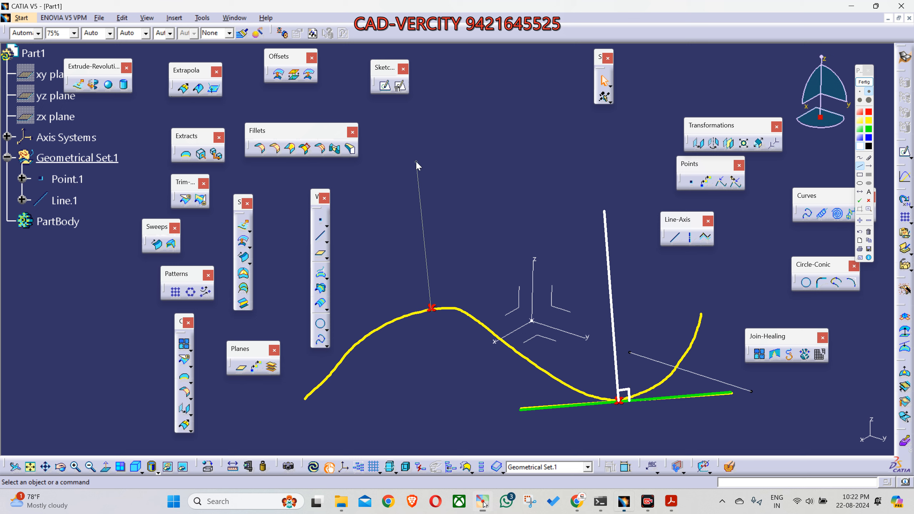
click(414, 140)
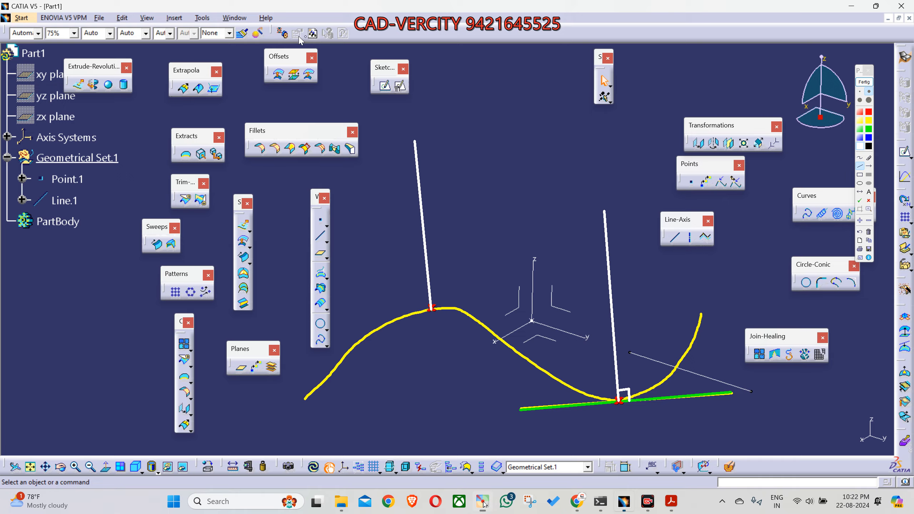
Step: Capture a screenshot of the annotated curve area and end the annotation
key(super+shift+s)
drag(224, 44, 848, 449)
click(864, 87)
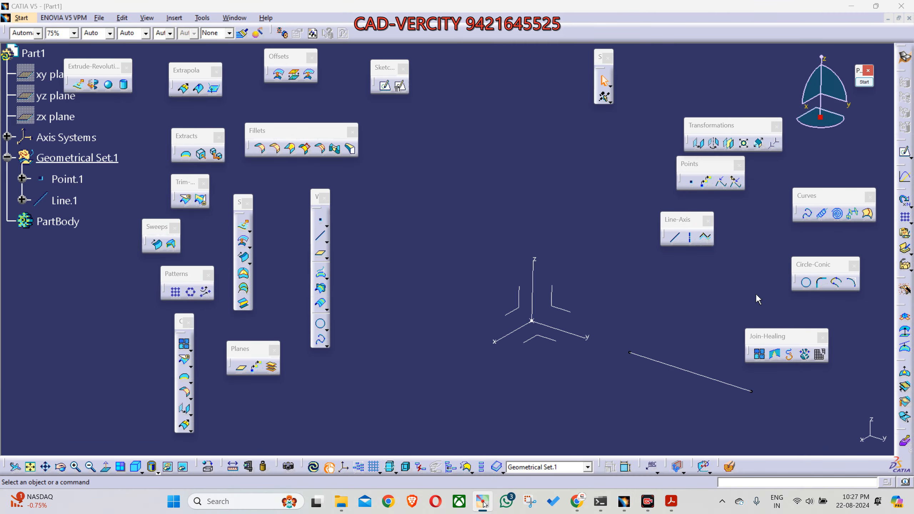
Step: Switch to WhatsApp Web, send the captured screenshot to the CAD-VERCITY G24.1 chat, and return to CATIA
mouse_move(577, 501)
click(543, 456)
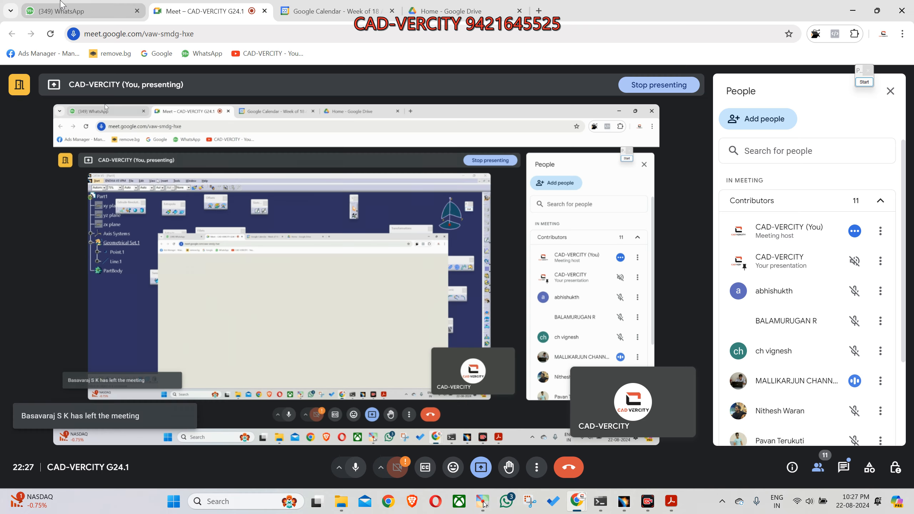
click(83, 11)
click(140, 257)
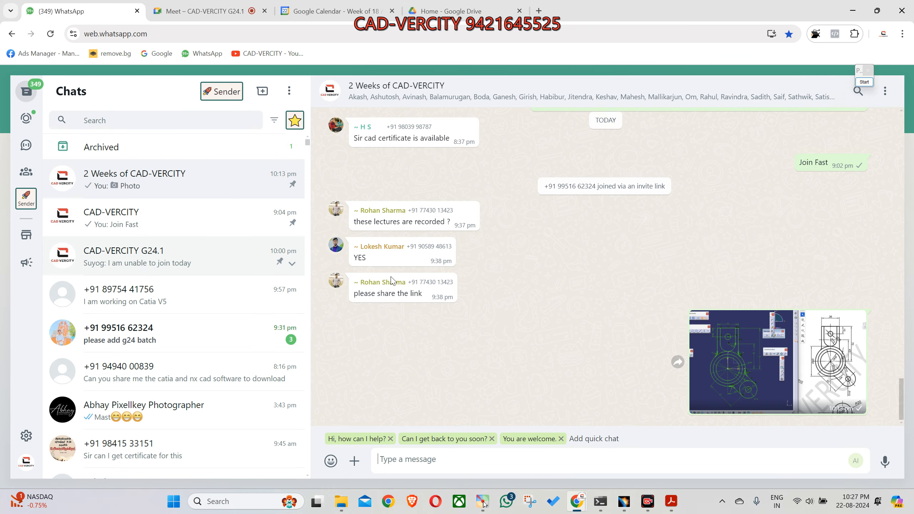
key(ctrl+v)
key(Return)
click(852, 14)
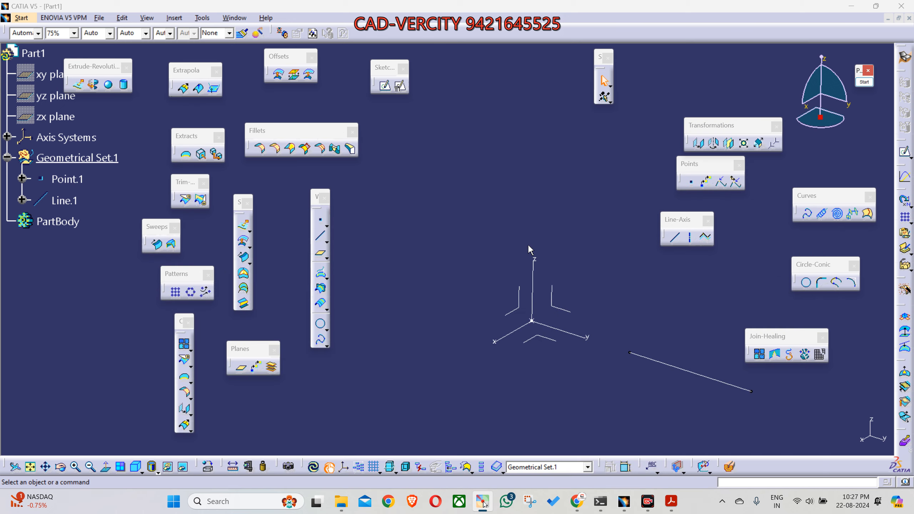
Step: Start a new line definition with the line type Angle/Normal to curve
click(675, 238)
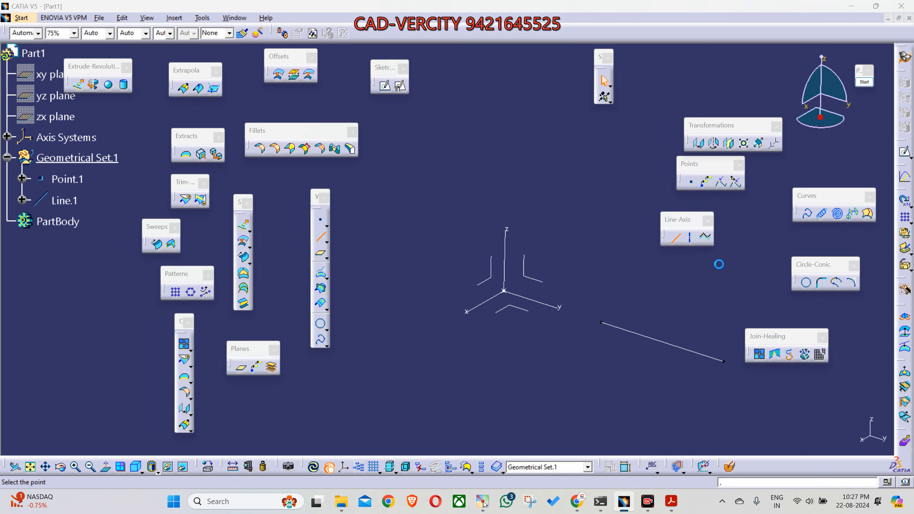
click(821, 266)
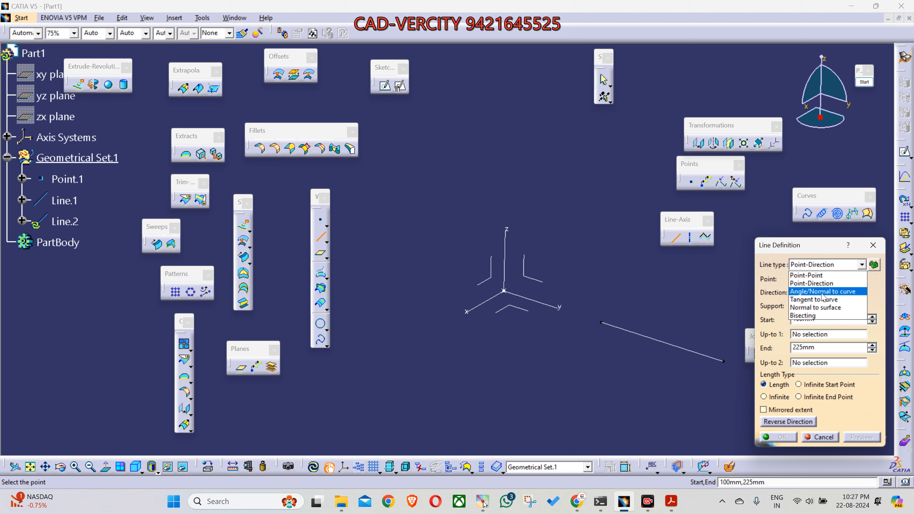
click(823, 293)
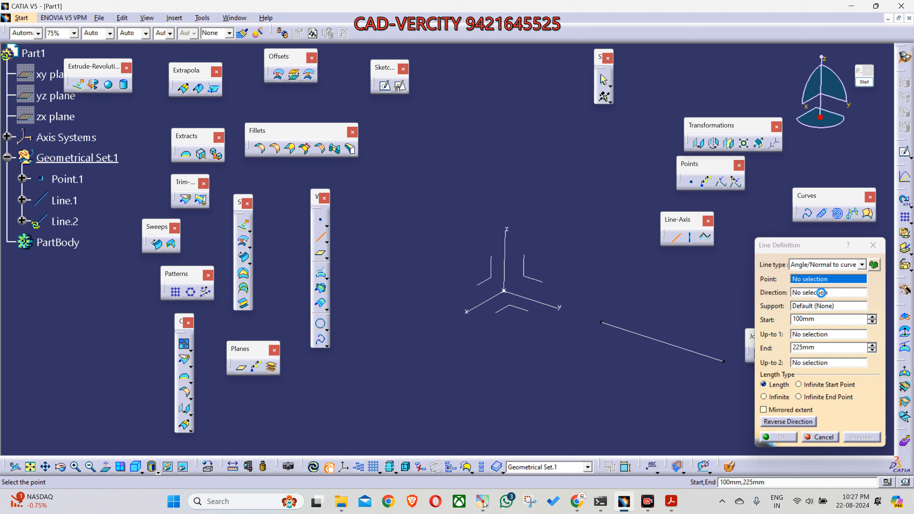
middle_drag(530, 342, 541, 313)
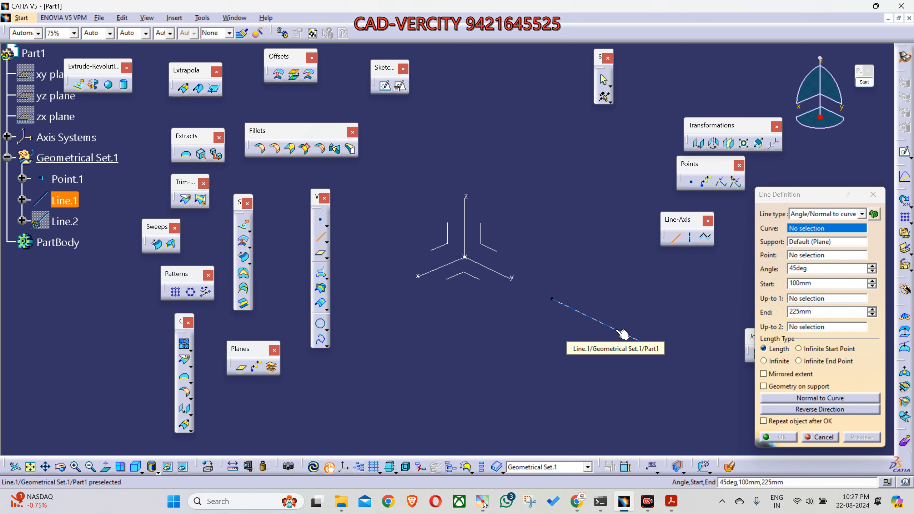
Step: Sketch a straight line, an arc-like curve and an S-shaped curve as white screen annotations, and end the annotation
click(864, 82)
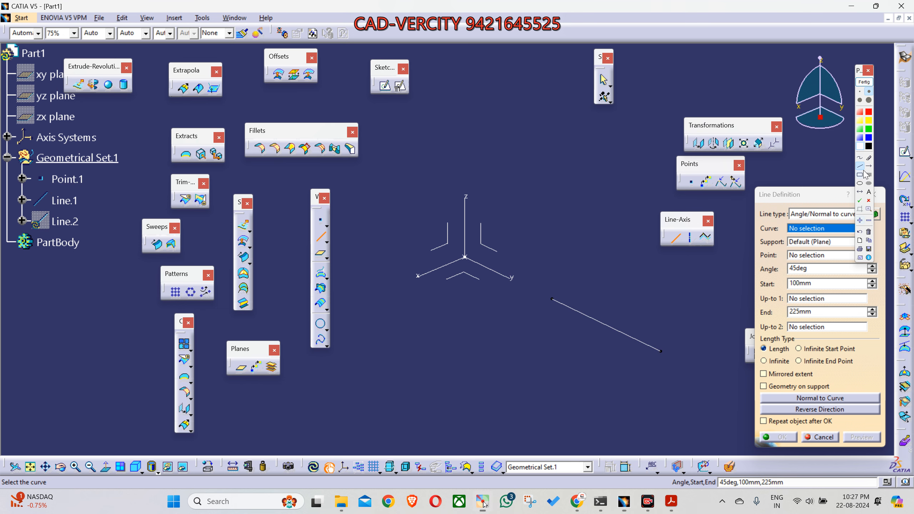
drag(331, 386, 616, 254)
click(859, 158)
mouse_move(312, 366)
mouse_down()
mouse_move(380, 277)
mouse_move(583, 238)
mouse_up()
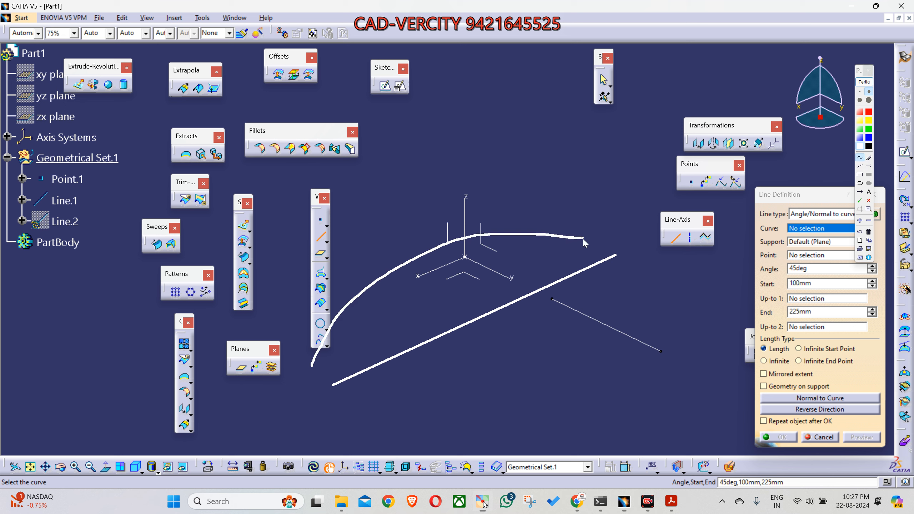
mouse_move(370, 430)
mouse_down()
mouse_move(443, 433)
mouse_move(615, 349)
mouse_move(652, 285)
mouse_up()
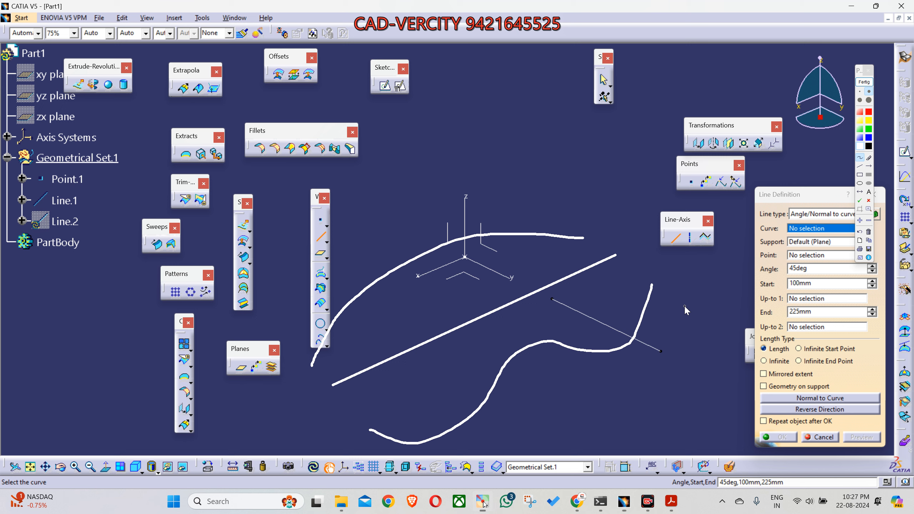
click(865, 82)
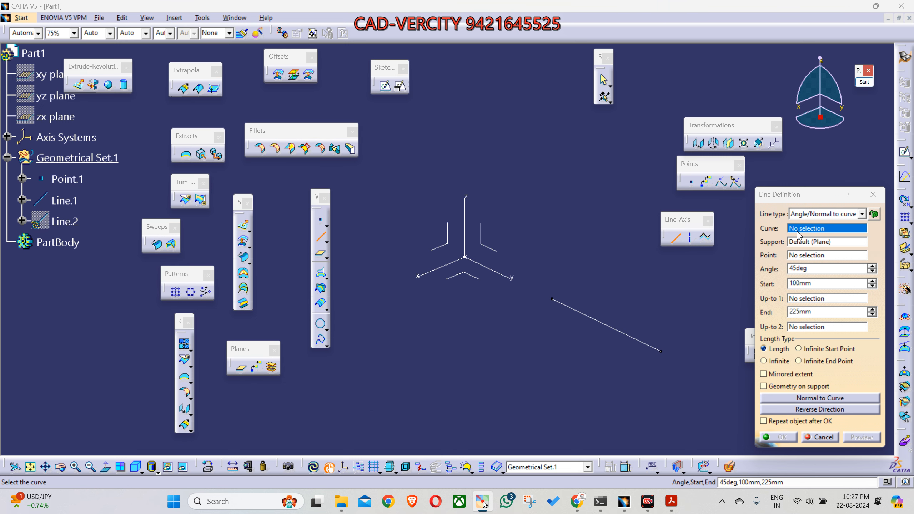
Step: Define the line with Line.1 as curve, its vertex nearer the axis system as point, and the XY plane as support
click(604, 323)
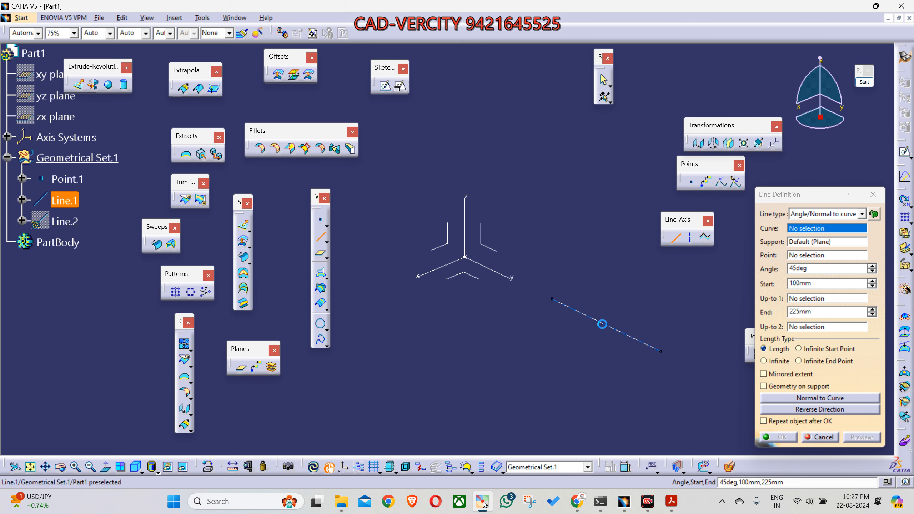
middle_drag(546, 375, 550, 346)
middle_drag(702, 267, 690, 299)
click(805, 253)
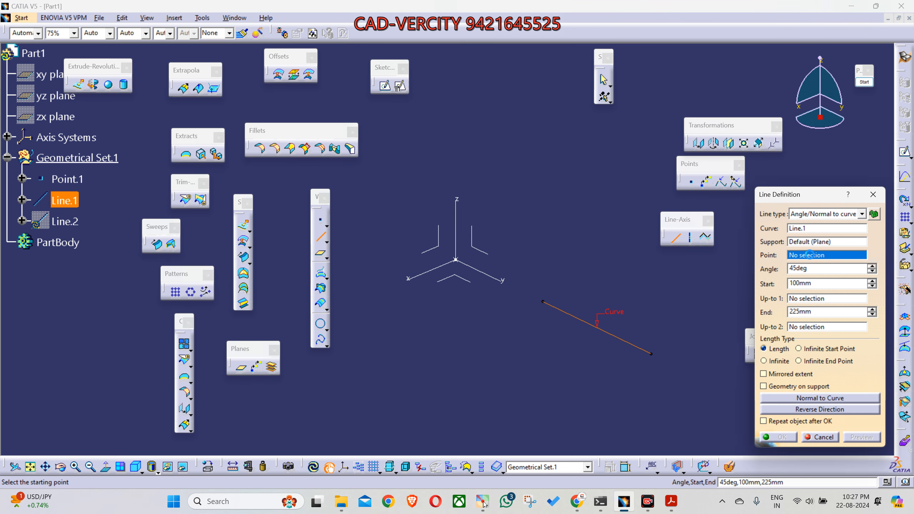
click(544, 302)
middle_drag(599, 310, 613, 283)
click(795, 242)
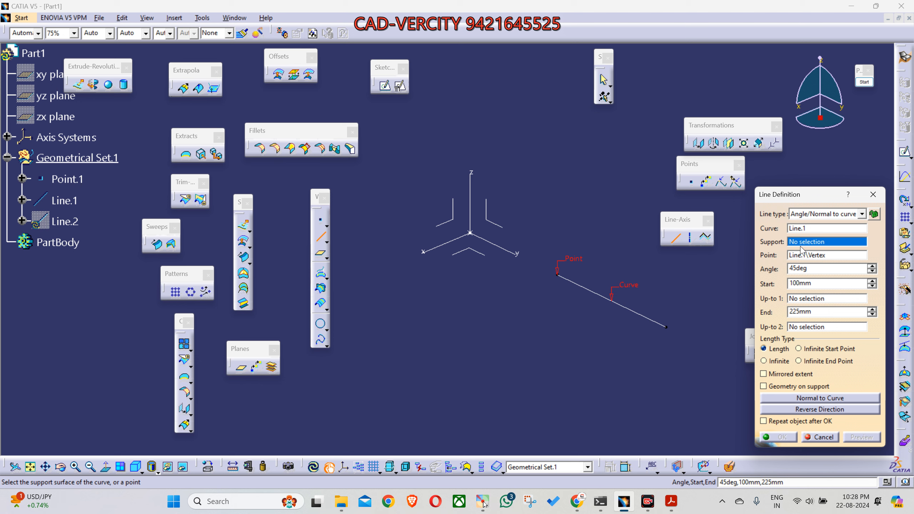
click(482, 259)
middle_drag(573, 345, 522, 339)
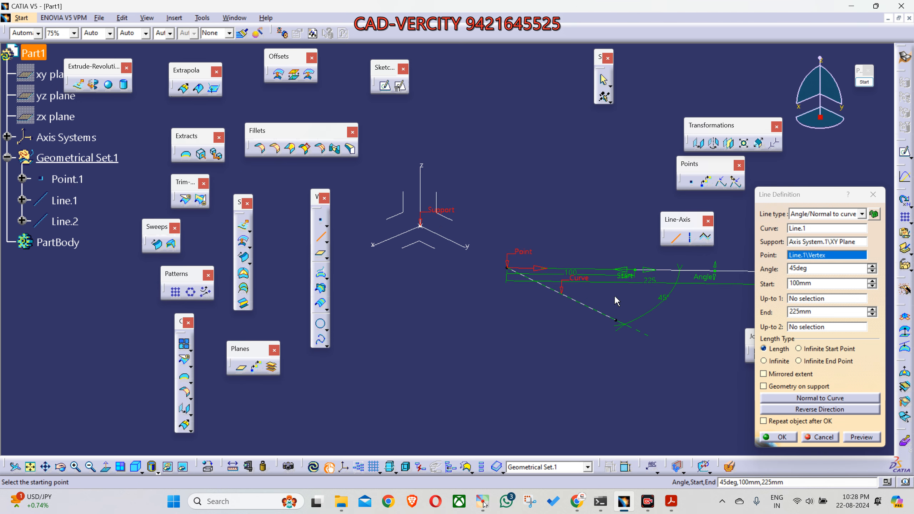
Step: Try an angle of 61deg for the previewed line and set its start to 0 mm
drag(633, 282, 592, 249)
middle_drag(623, 293, 544, 301)
drag(544, 301, 590, 266)
middle_drag(516, 327, 575, 369)
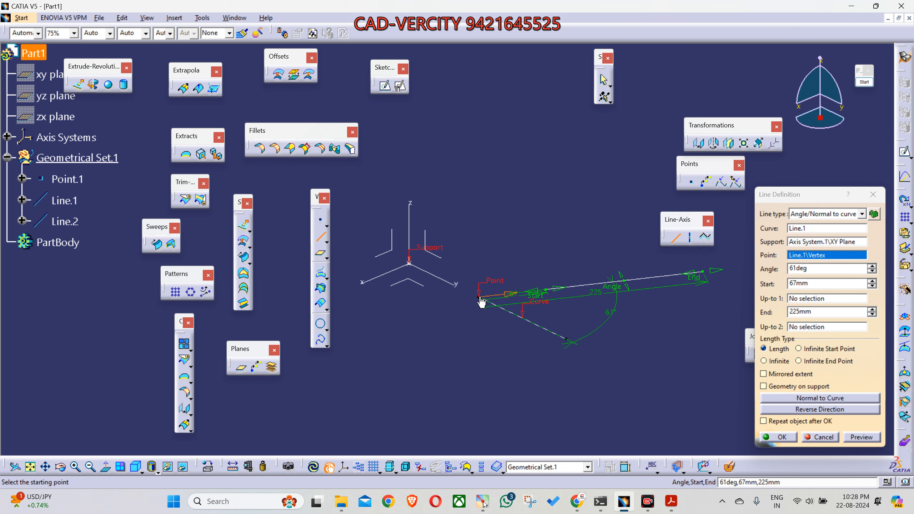
drag(812, 283, 761, 285)
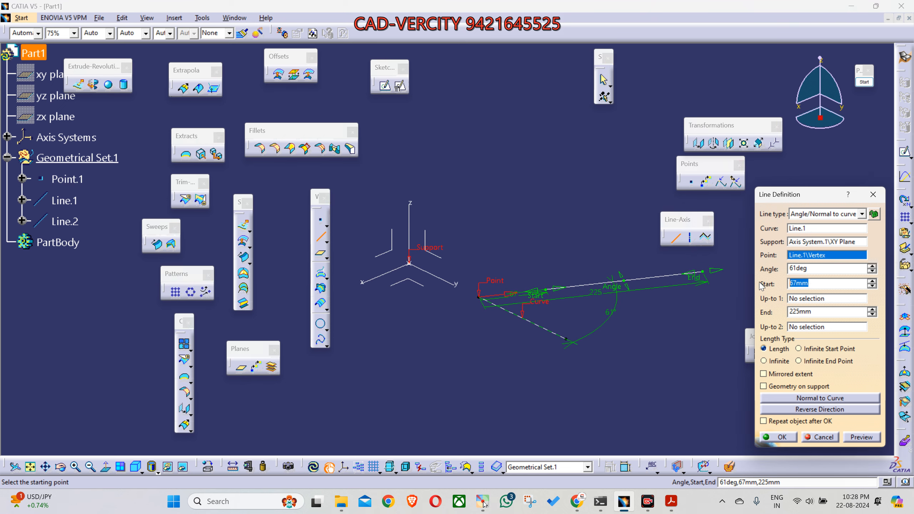
text(0)
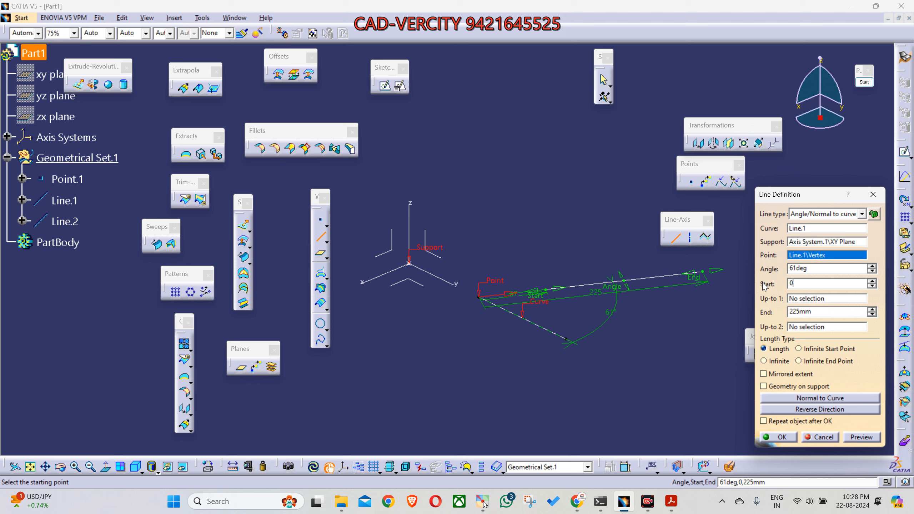
Step: Adjust the previewed line to an angle of 59deg, start -89 mm and end 200 mm, and create it
click(567, 220)
mouse_move(587, 292)
mouse_down()
mouse_move(577, 285)
mouse_move(567, 308)
mouse_move(576, 304)
mouse_up()
middle_drag(540, 363, 526, 392)
drag(516, 347, 543, 331)
mouse_move(557, 372)
middle_down()
mouse_move(563, 389)
mouse_move(572, 380)
middle_up()
drag(590, 334, 592, 356)
drag(691, 377, 651, 408)
middle_drag(565, 411, 522, 390)
drag(421, 294, 521, 310)
middle_drag(567, 382, 580, 424)
drag(506, 291, 364, 301)
middle_drag(372, 320, 421, 310)
click(774, 437)
Step: Define another Angle/Normal to curve line using Line.1 as curve, its far end vertex as point, and the YZ plane as support
middle_drag(527, 382, 618, 344)
middle_drag(578, 312, 556, 325)
click(675, 237)
middle_drag(611, 367, 567, 364)
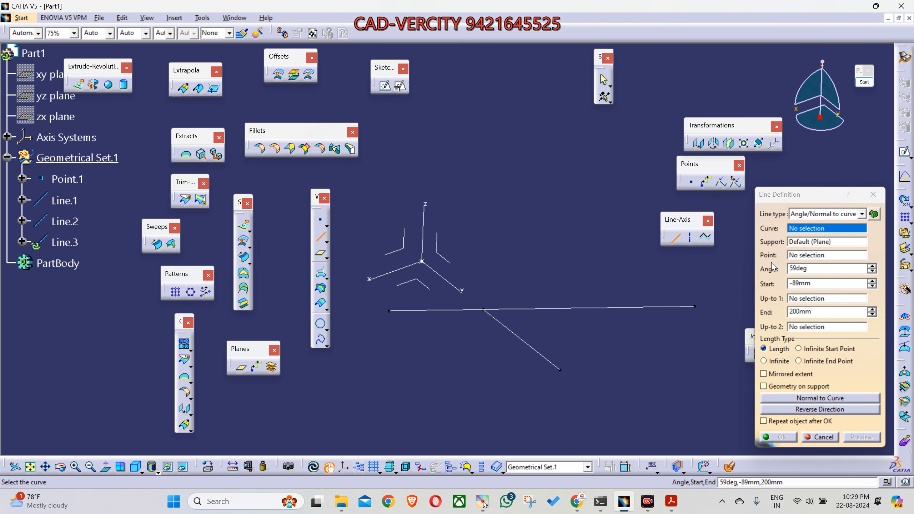
click(807, 229)
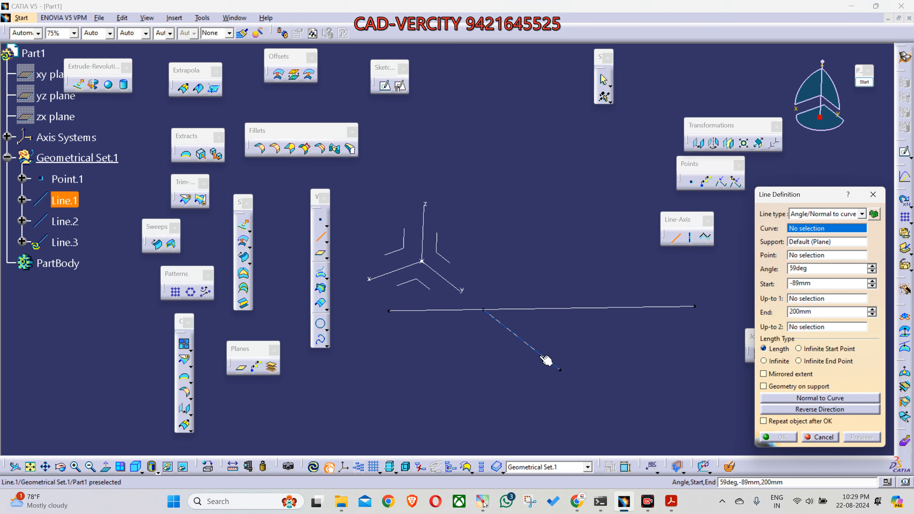
click(522, 339)
middle_drag(583, 359, 629, 352)
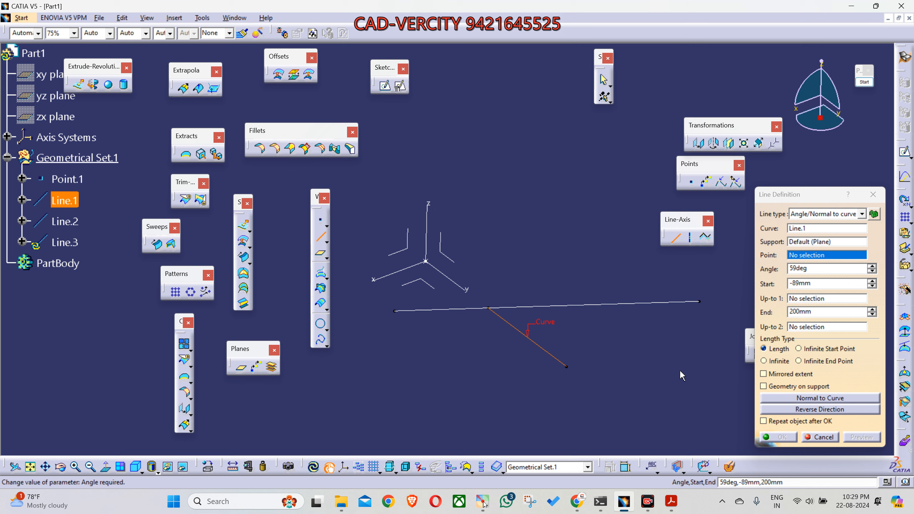
click(567, 368)
middle_drag(583, 390, 683, 360)
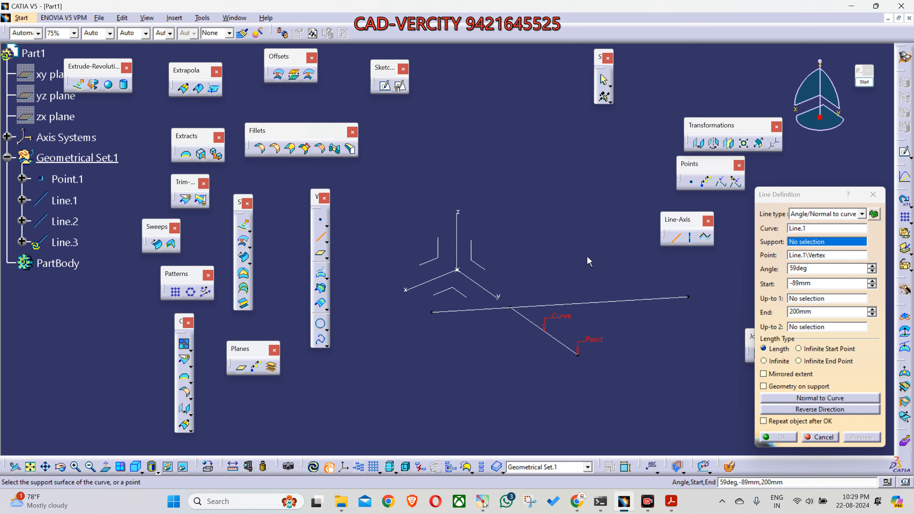
click(805, 242)
click(494, 273)
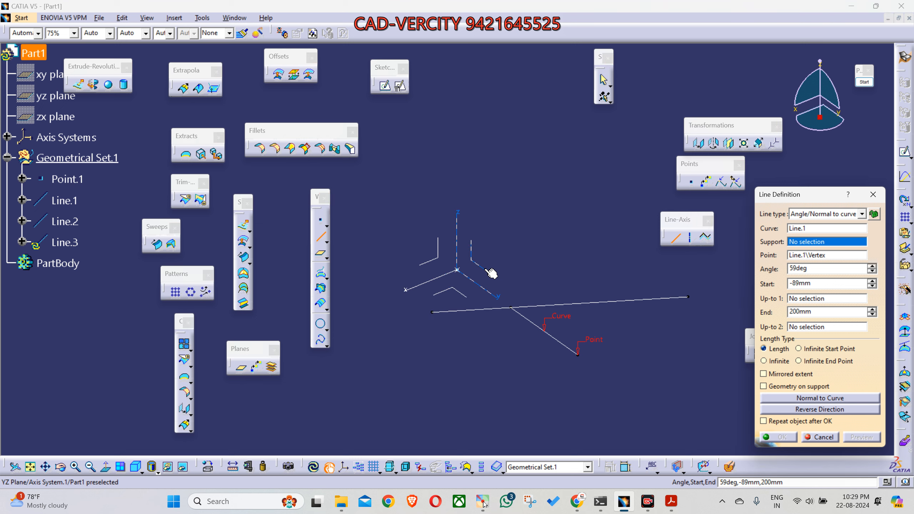
Step: Adjust the line on the YZ plane to 55deg, start 37 mm and end 354 mm, and create it
middle_drag(603, 435, 588, 379)
drag(581, 340, 582, 311)
middle_drag(639, 377, 493, 340)
right_click(492, 339)
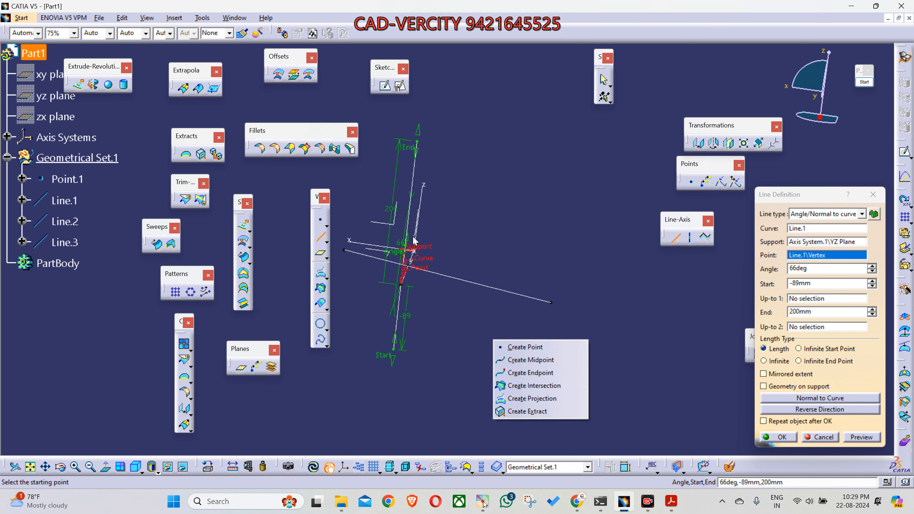
middle_drag(519, 273, 536, 341)
drag(573, 299, 589, 286)
drag(521, 384, 569, 316)
drag(611, 224, 677, 147)
click(787, 441)
Step: Examine Line.3 together with the YZ plane and Line.2 together with the XY plane
middle_drag(510, 345, 572, 280)
click(573, 275)
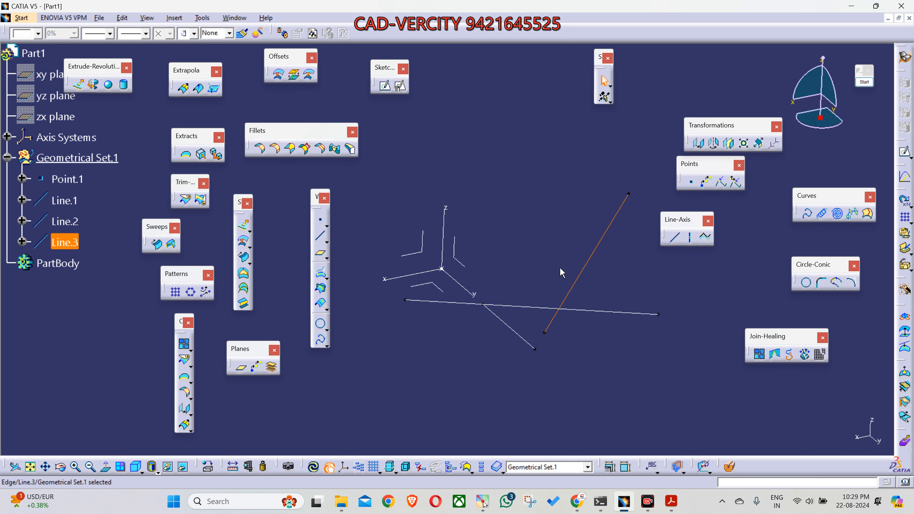
ctrl+click(465, 264)
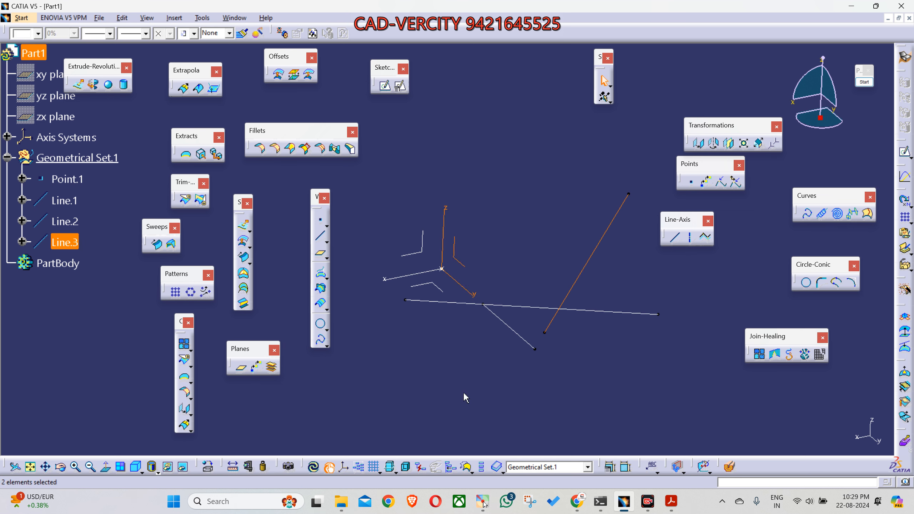
click(625, 314)
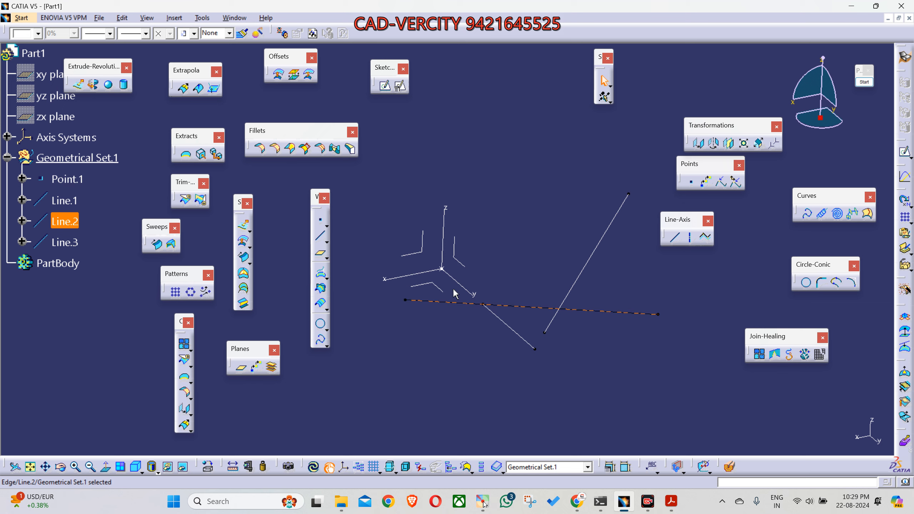
middle_drag(562, 355, 659, 280)
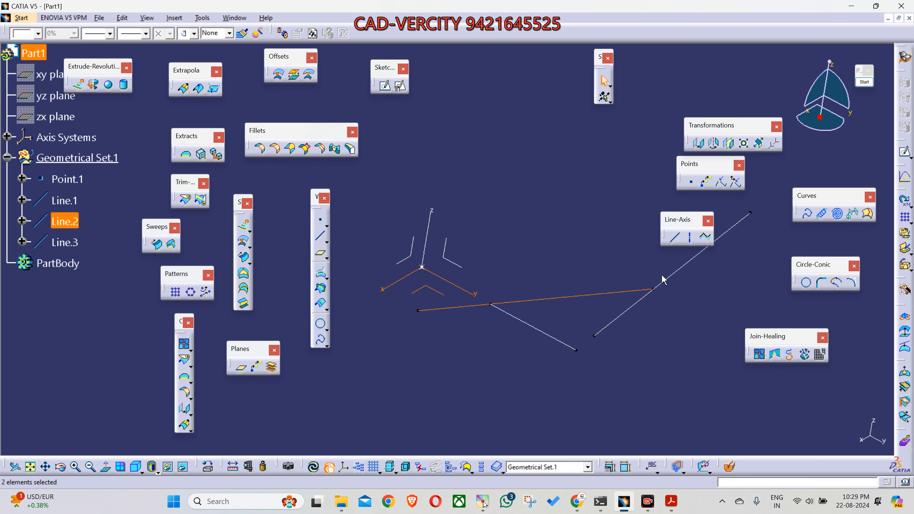
click(675, 269)
Step: Examine the Z axis and Line.1 as reference geometry for another angled line
middle_drag(450, 258, 529, 374)
click(527, 373)
middle_drag(448, 431, 449, 335)
middle_drag(472, 306, 522, 368)
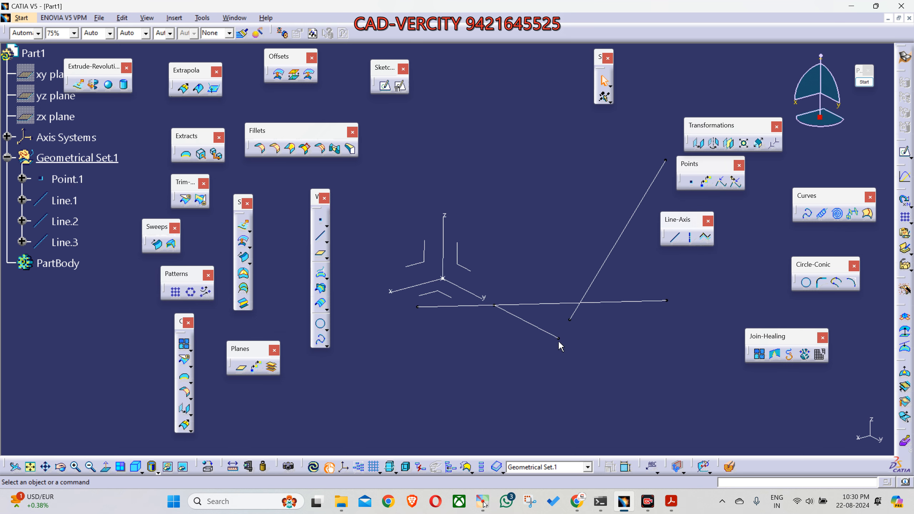
middle_drag(537, 326, 450, 382)
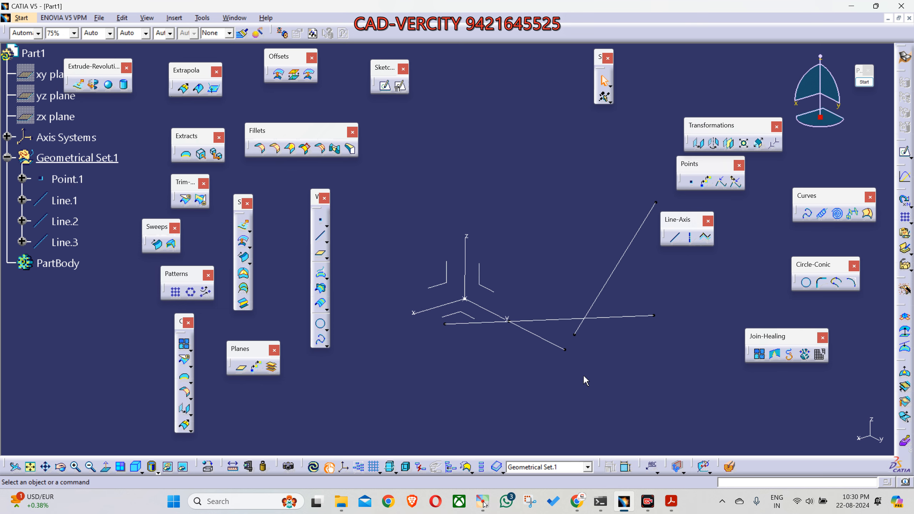
click(464, 253)
middle_drag(479, 372, 482, 243)
middle_drag(531, 348, 526, 377)
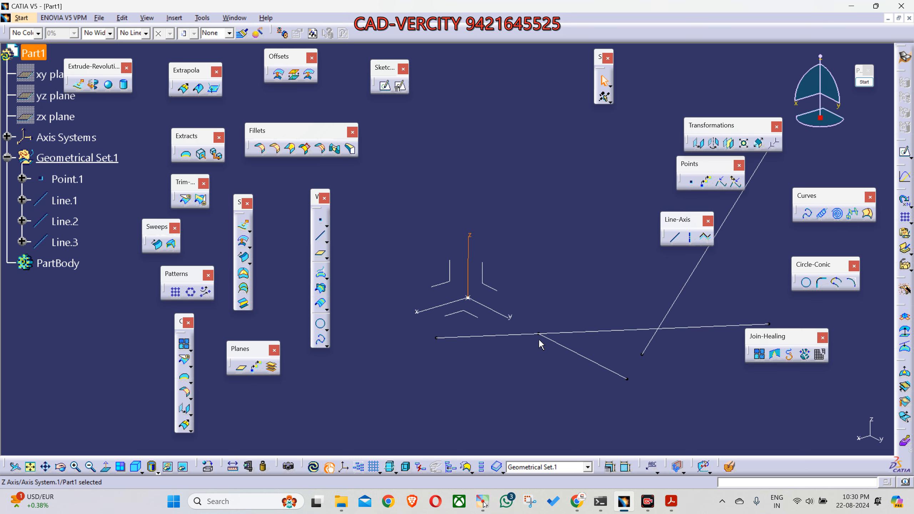
click(565, 301)
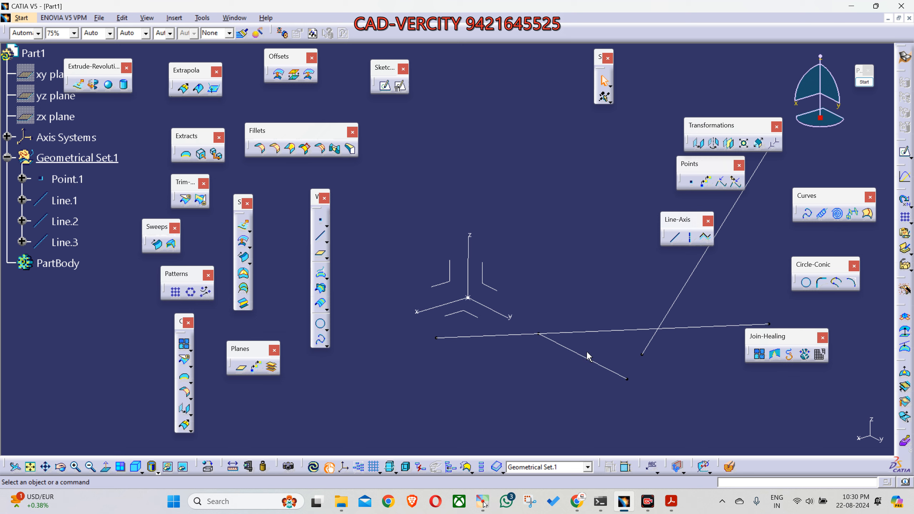
click(594, 363)
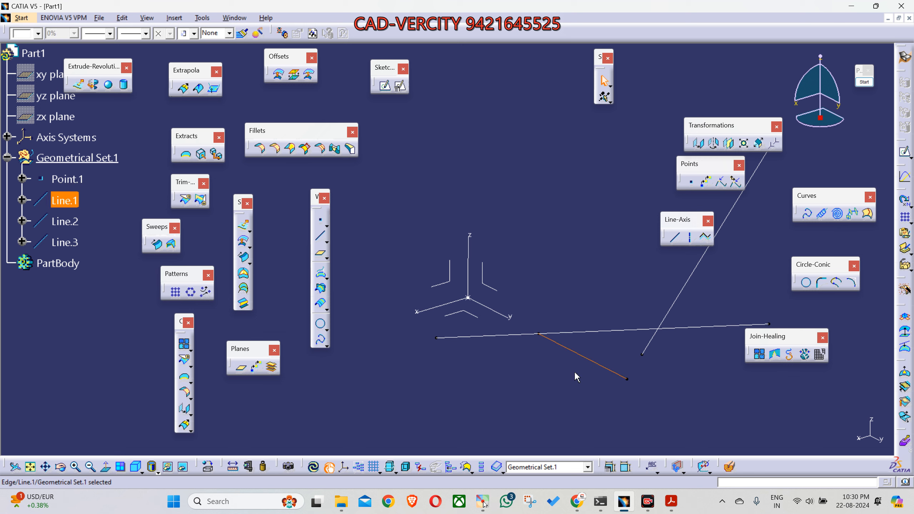
click(493, 243)
click(431, 314)
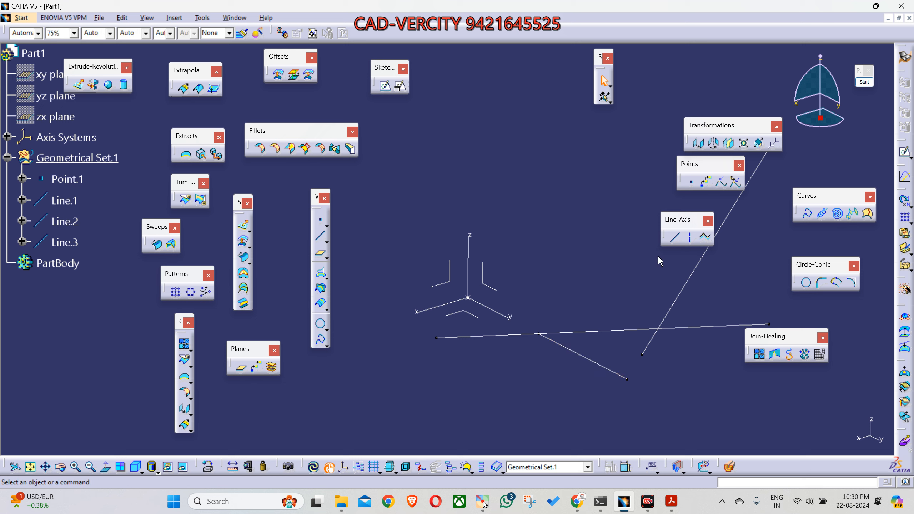
Step: Define an Angle/Normal to curve line using the Z axis as curve, Line.1's far end vertex as point, and the ZX plane as support
click(675, 237)
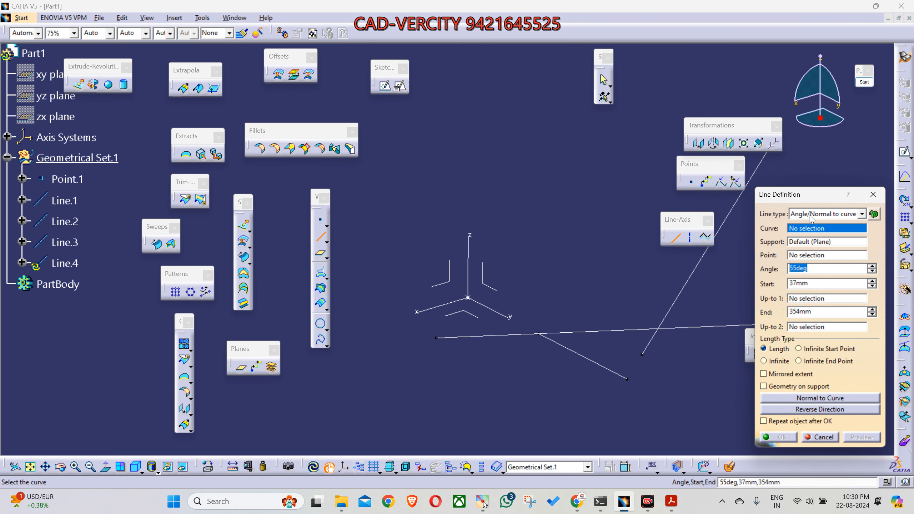
click(803, 214)
click(833, 241)
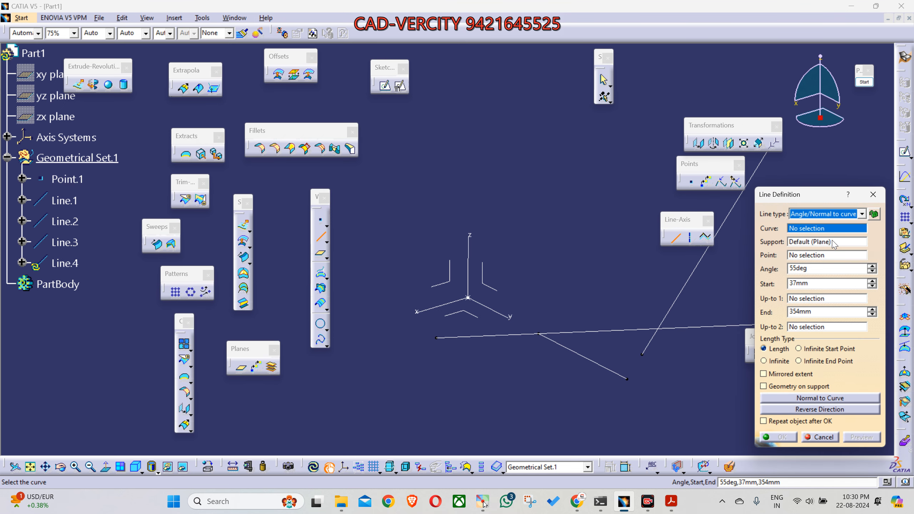
click(815, 228)
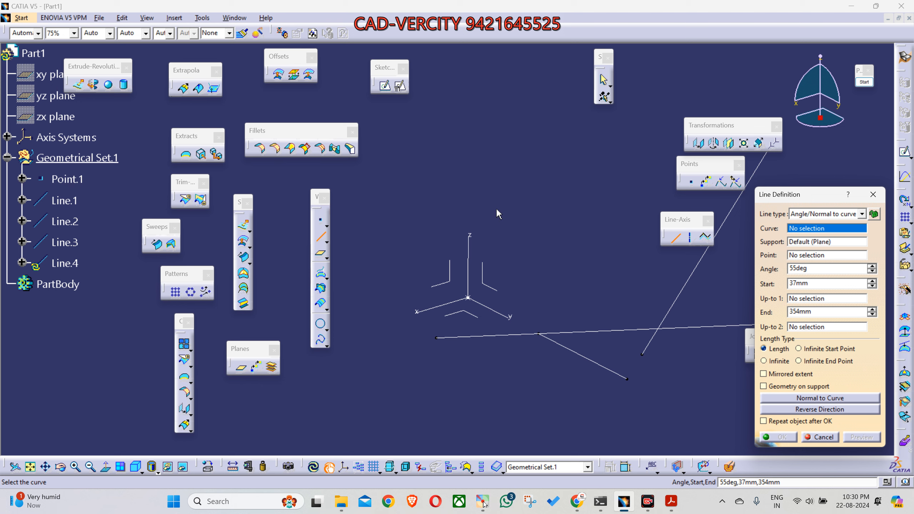
click(470, 245)
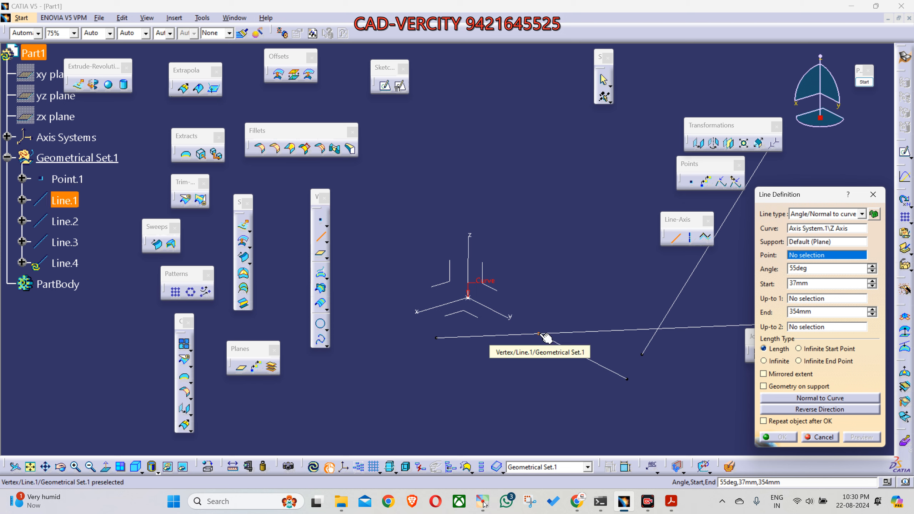
click(628, 380)
middle_drag(530, 392, 674, 363)
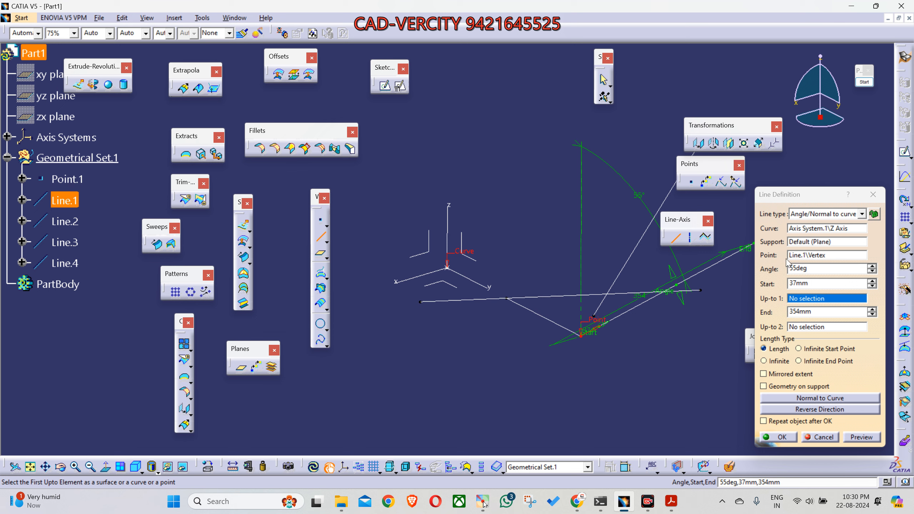
click(809, 245)
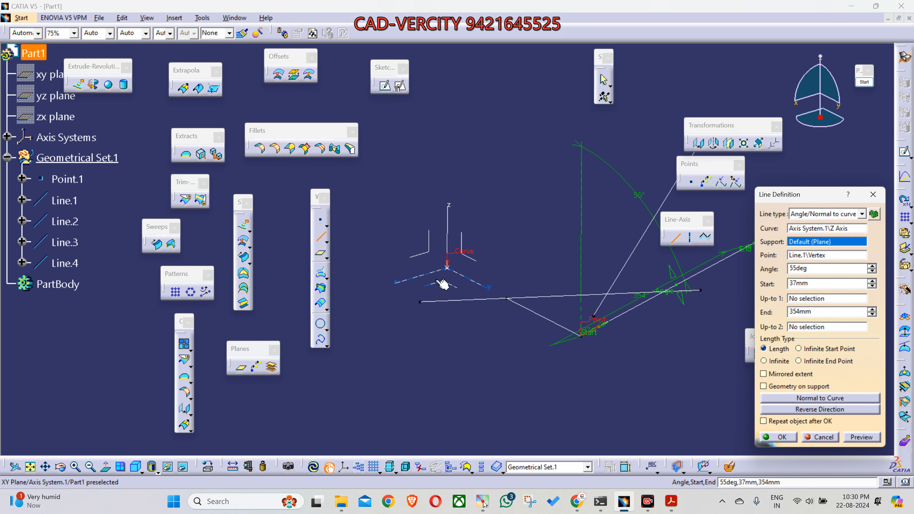
click(429, 256)
Step: Adjust the line on the ZX plane to 40deg, start 144 mm and end 433 mm, and create it
middle_drag(533, 335, 573, 343)
mouse_move(524, 300)
mouse_down()
mouse_move(543, 265)
mouse_move(526, 291)
mouse_up()
drag(592, 343, 581, 253)
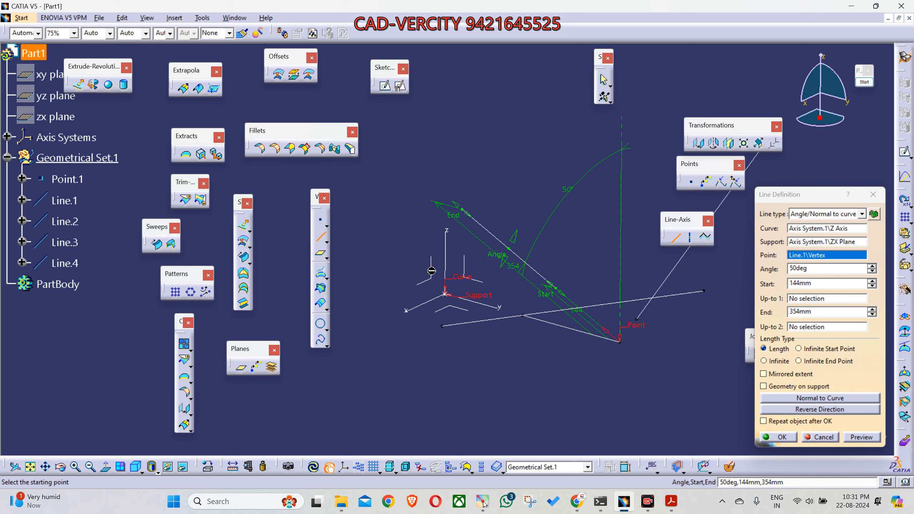
middle_drag(535, 391, 510, 404)
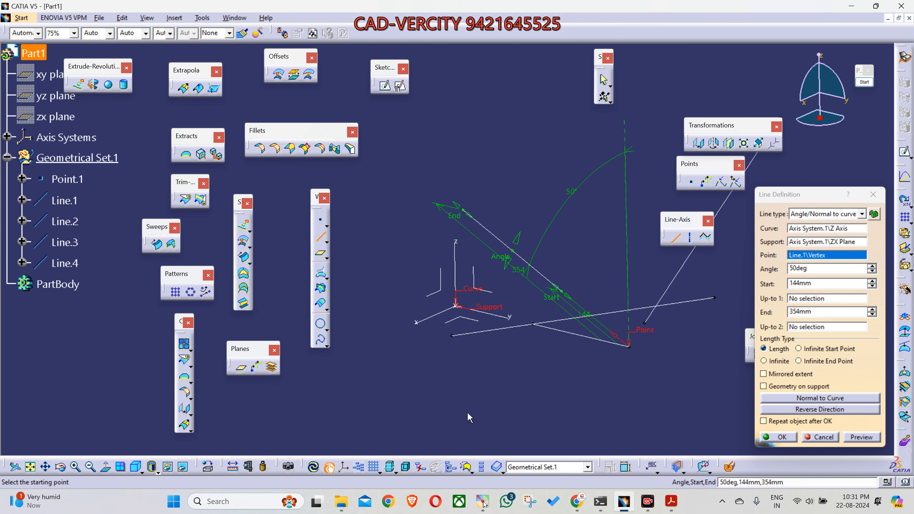
middle_drag(521, 402, 545, 404)
drag(505, 287, 528, 231)
drag(503, 199, 468, 137)
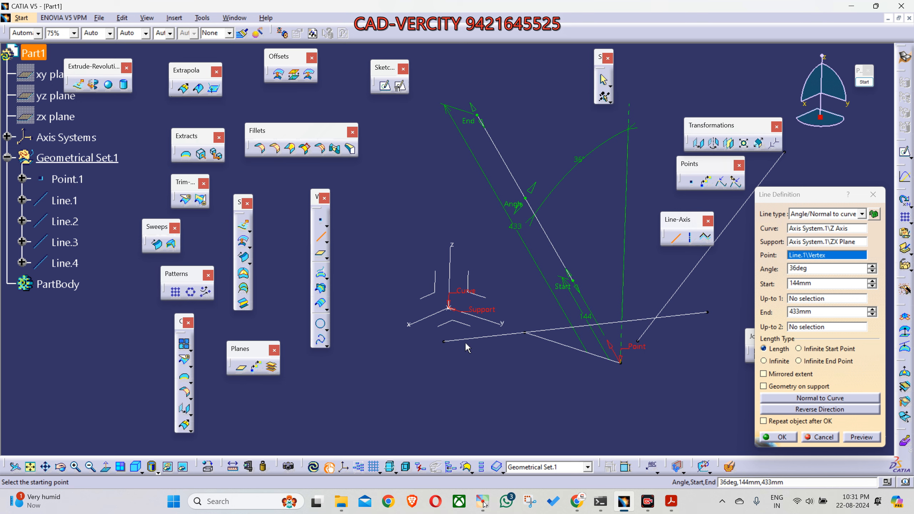
middle_drag(452, 299, 447, 310)
drag(508, 213, 494, 231)
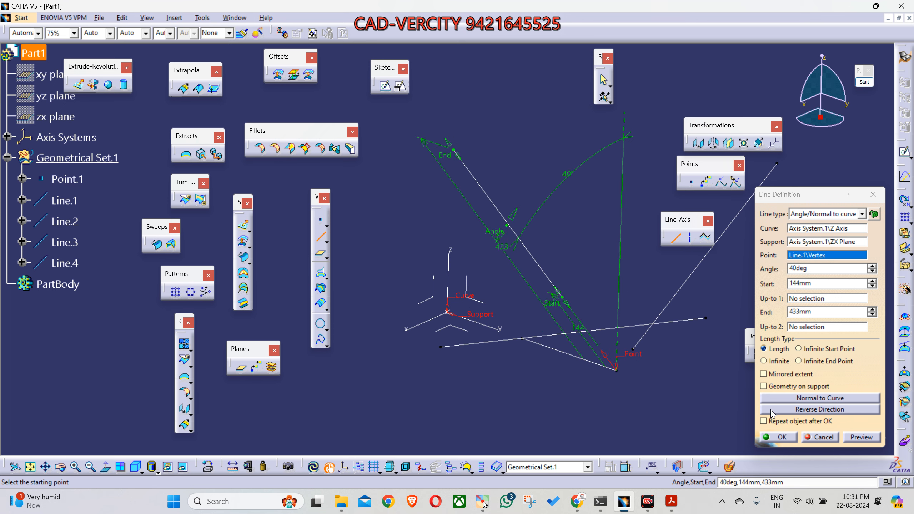
click(782, 437)
Step: Set the line thickness of Line.4 to 0.7 mm
middle_drag(515, 399, 542, 419)
double_click(579, 283)
middle_drag(579, 283, 529, 298)
click(559, 243)
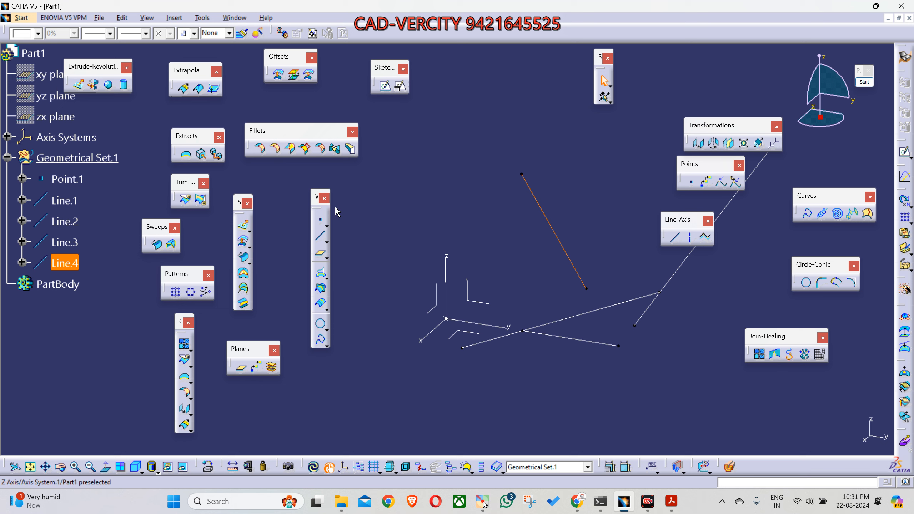
click(110, 34)
click(86, 72)
Step: Color Line.4 salmon pink
click(38, 34)
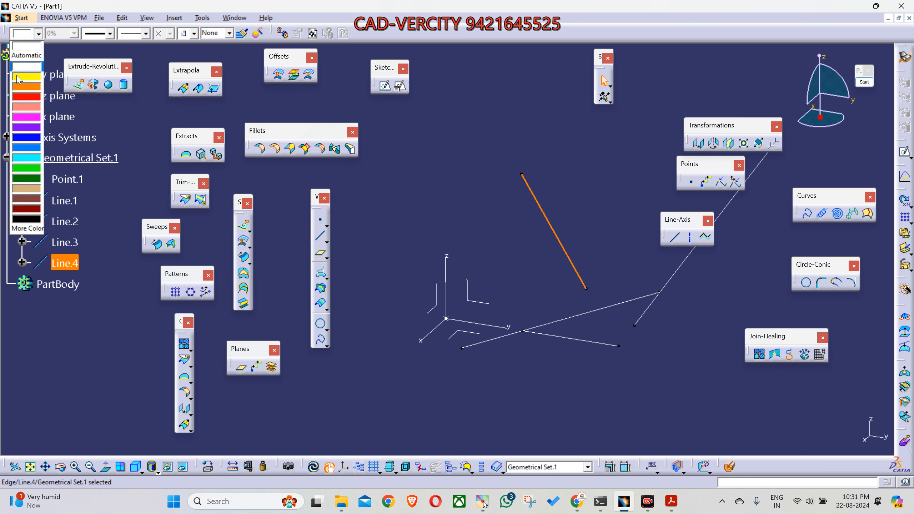
click(24, 106)
click(464, 322)
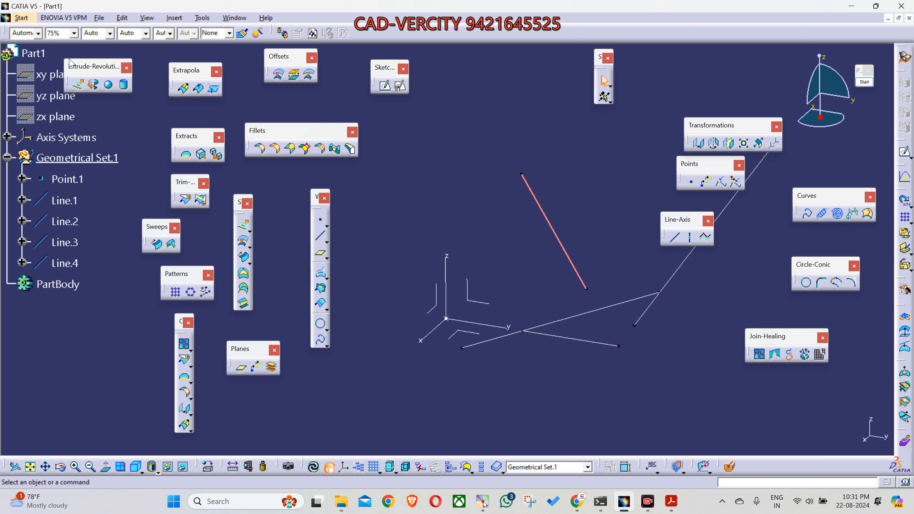
Step: Change the color of Line.4 to cyan
click(539, 205)
click(37, 33)
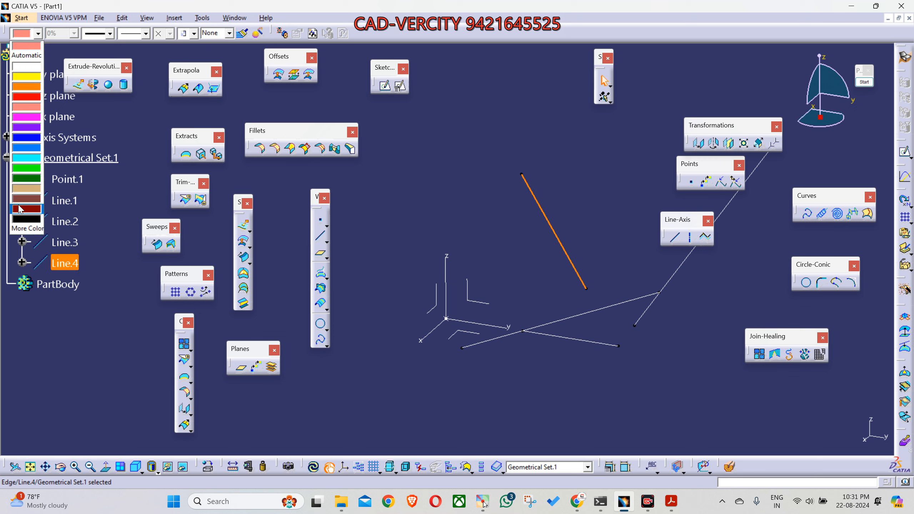
click(30, 157)
click(431, 186)
middle_drag(565, 311, 539, 291)
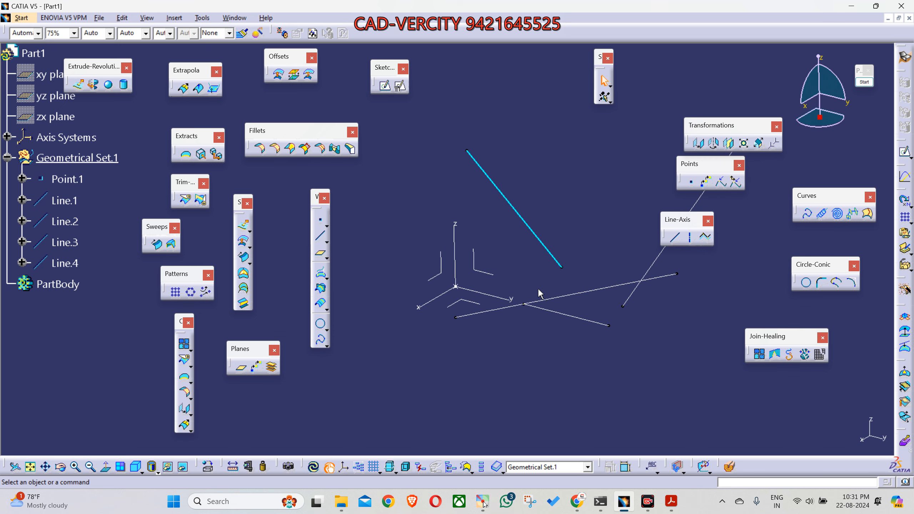
Step: Set the line thickness of Line.2 to 2 mm, keeping its white color
click(525, 218)
middle_drag(483, 363, 503, 352)
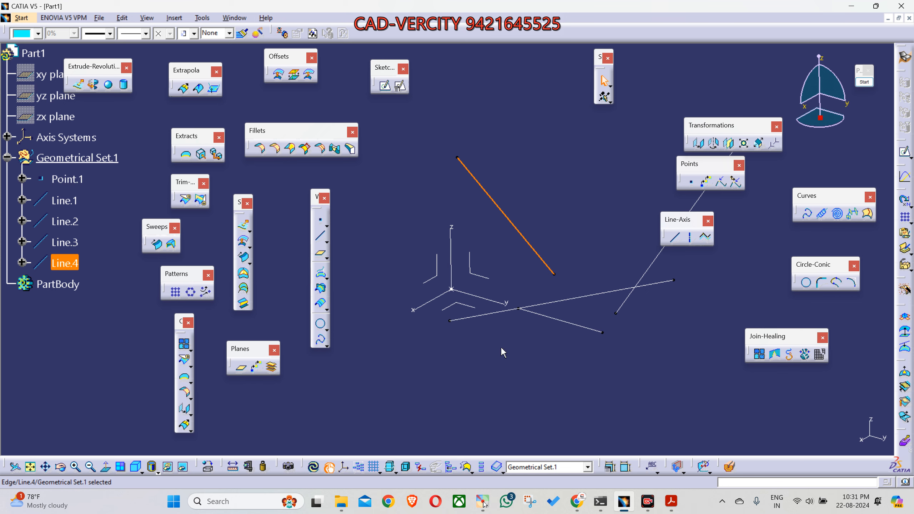
click(568, 300)
click(38, 33)
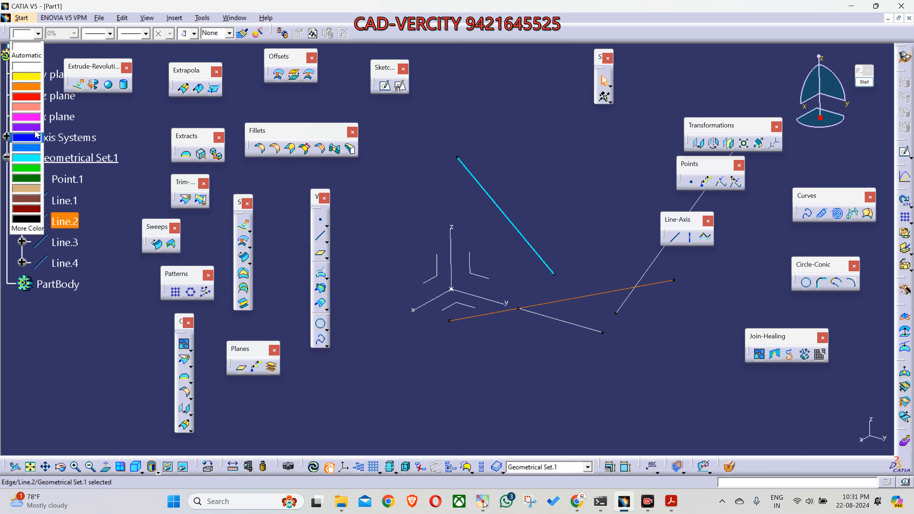
click(110, 33)
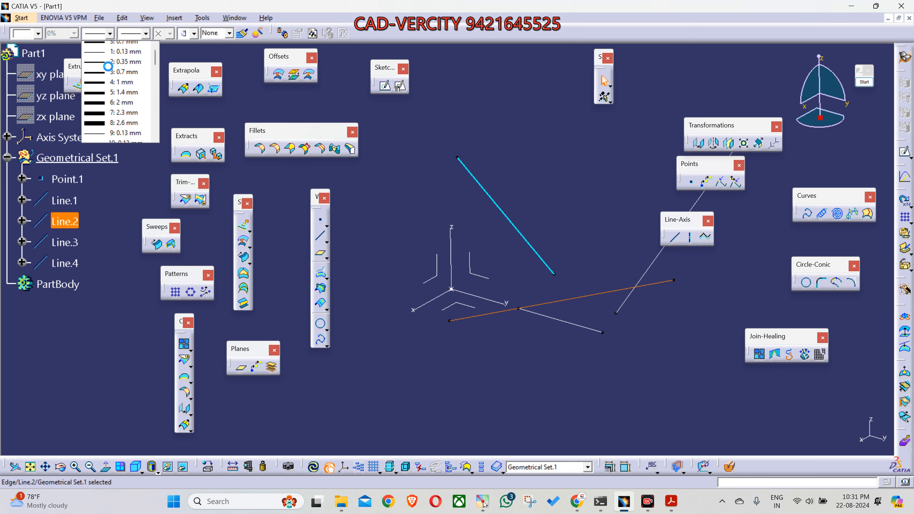
click(110, 70)
click(109, 33)
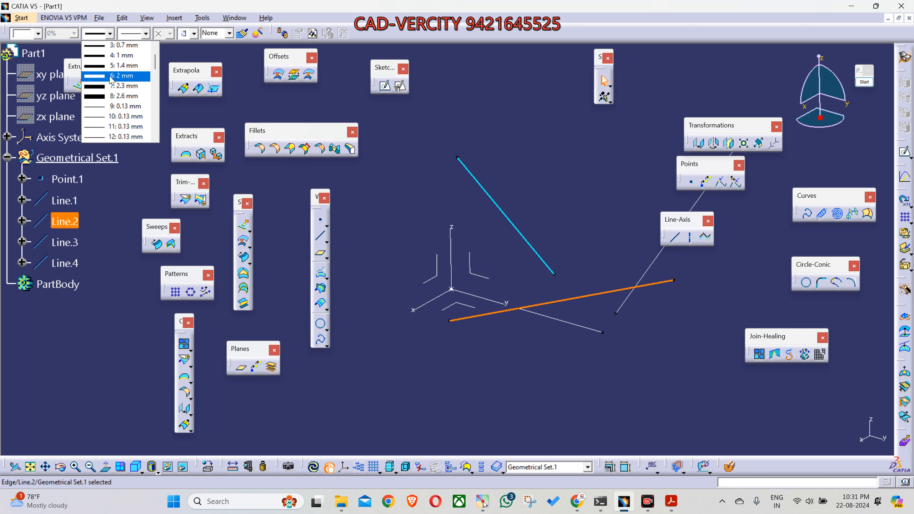
click(110, 76)
click(579, 201)
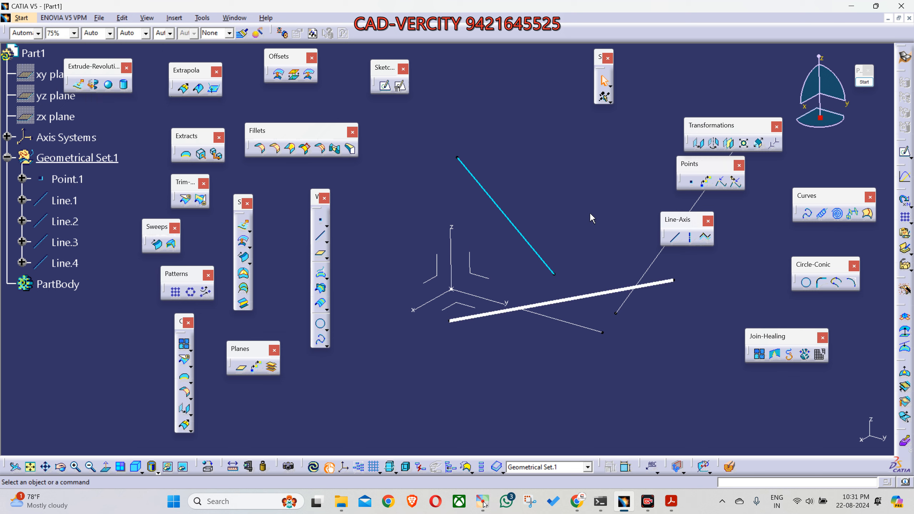
Step: Give Line.3 a thicker line width and color it bright green
click(662, 258)
click(95, 36)
click(122, 85)
click(38, 33)
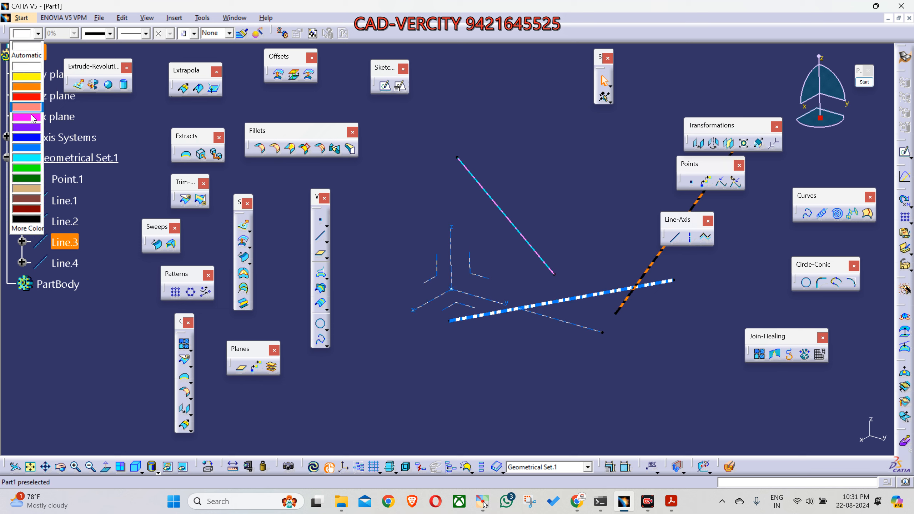
click(37, 172)
click(377, 259)
Step: Examine the restyled lines from several directions, comparing Line.3 on the YZ plane with Line.4 on the ZX plane
middle_drag(480, 301, 404, 397)
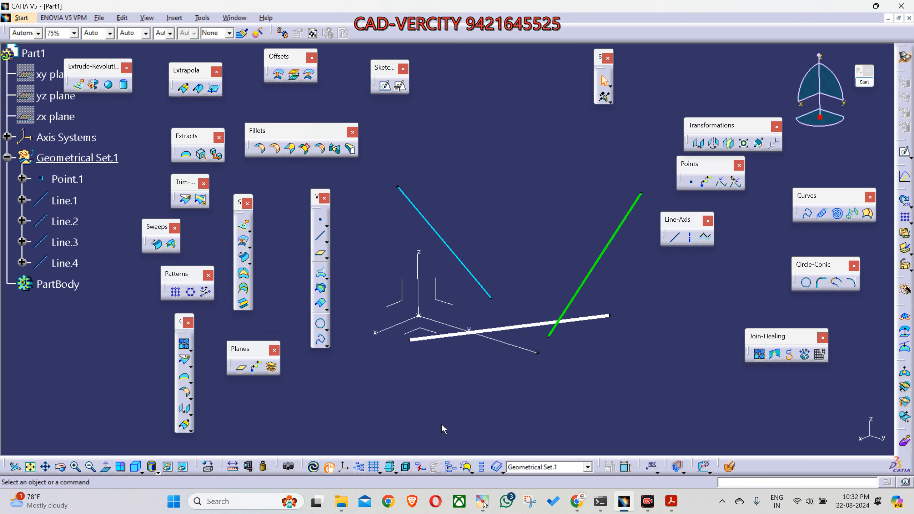
middle_drag(498, 357, 527, 403)
middle_drag(429, 363, 495, 374)
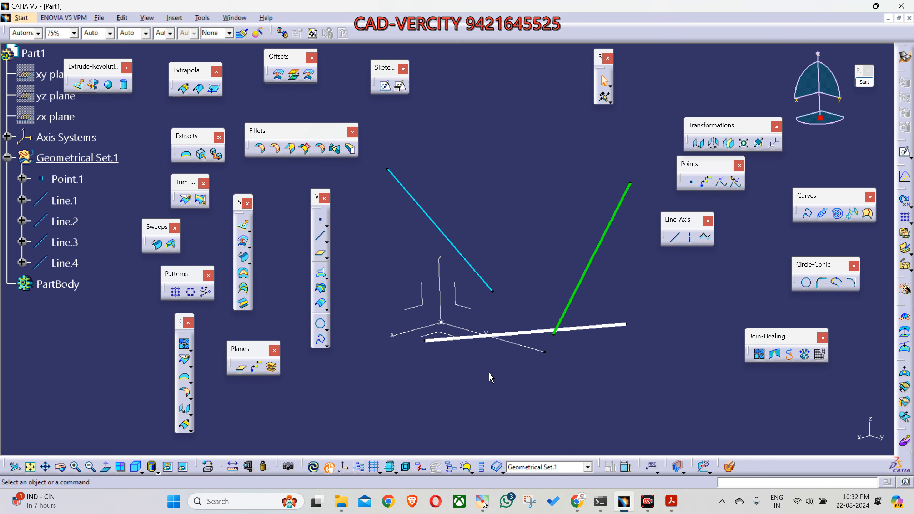
middle_drag(491, 376, 492, 375)
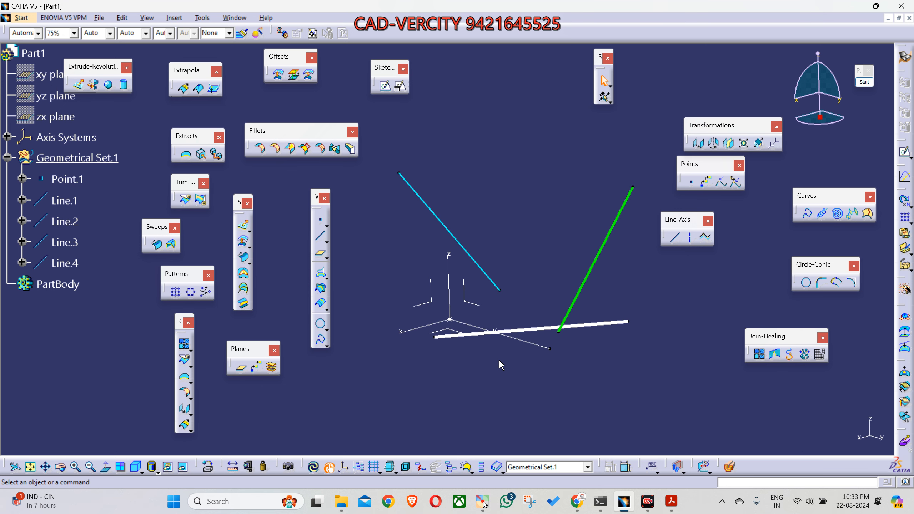
middle_drag(498, 359, 529, 345)
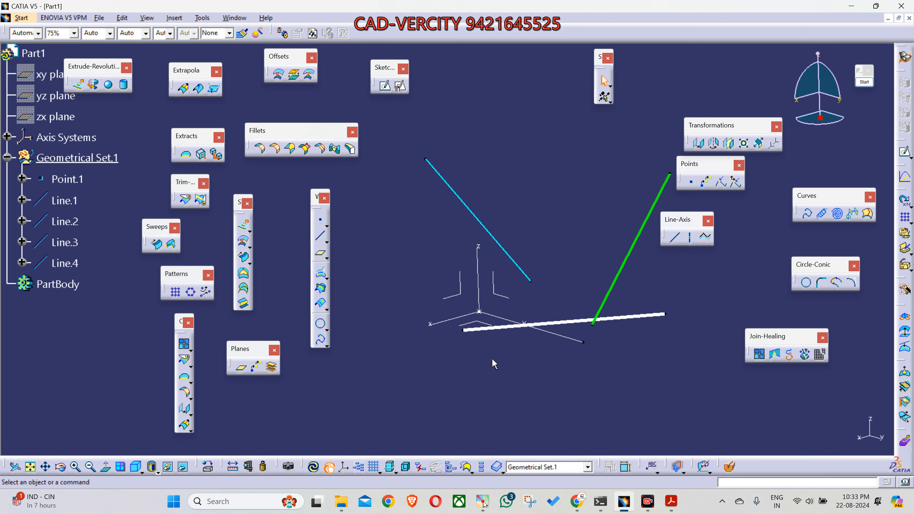
click(624, 260)
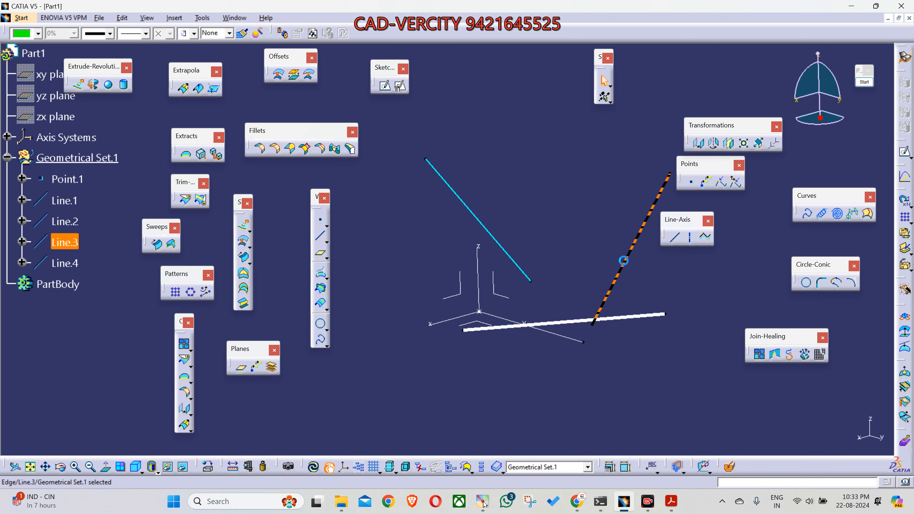
click(501, 242)
mouse_move(543, 279)
middle_down()
mouse_move(520, 316)
mouse_move(424, 290)
mouse_move(399, 260)
mouse_move(453, 200)
mouse_move(402, 167)
mouse_move(334, 187)
mouse_move(272, 235)
mouse_move(562, 317)
mouse_move(622, 292)
mouse_move(598, 335)
mouse_move(497, 393)
mouse_move(425, 347)
mouse_move(496, 414)
middle_up()
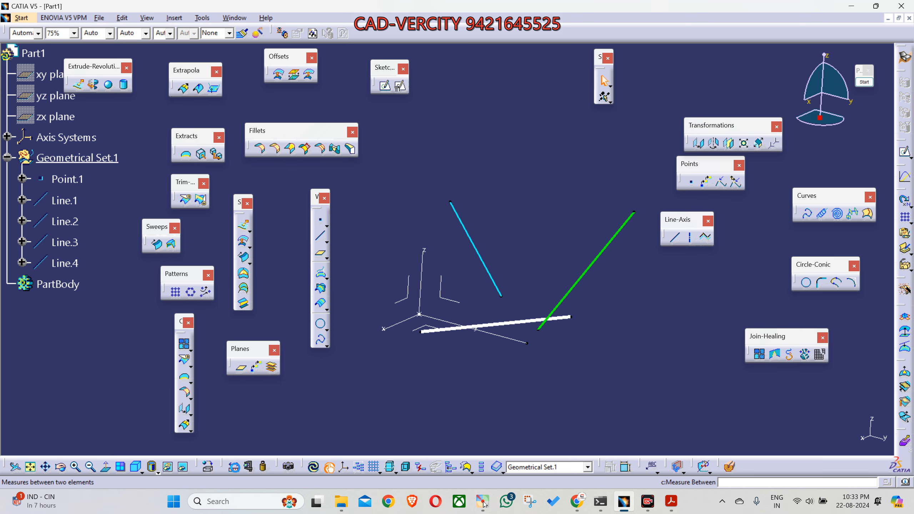
Step: Measure the angle and minimum distance between Line.4 and Line.3, spread out the angle annotation, and discard the measurement
click(234, 467)
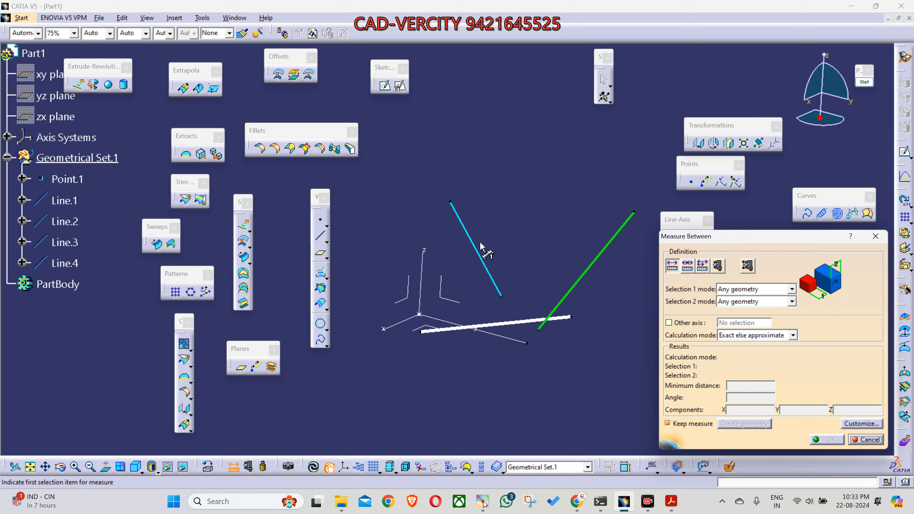
click(480, 255)
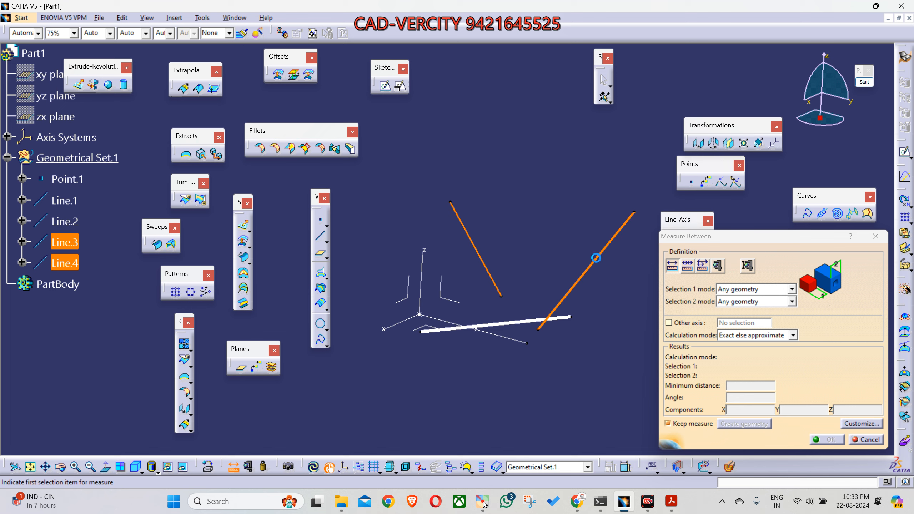
click(596, 258)
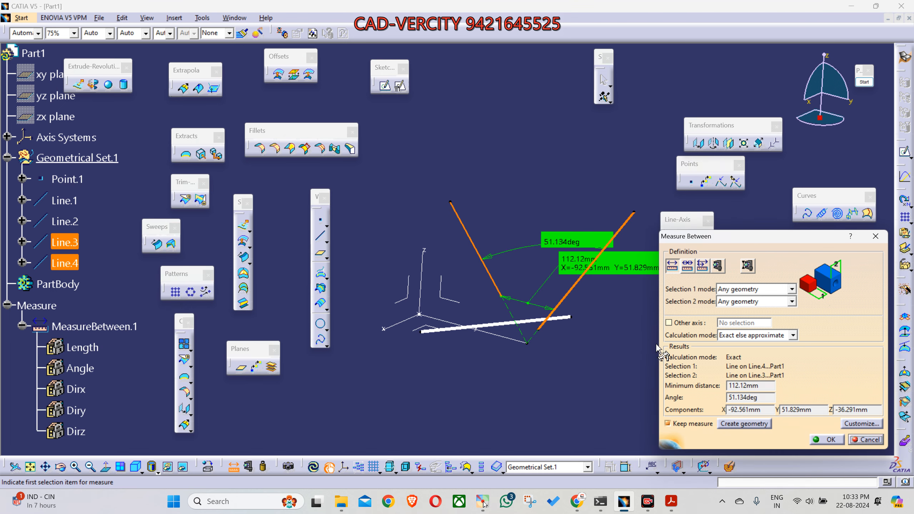
drag(573, 241, 575, 194)
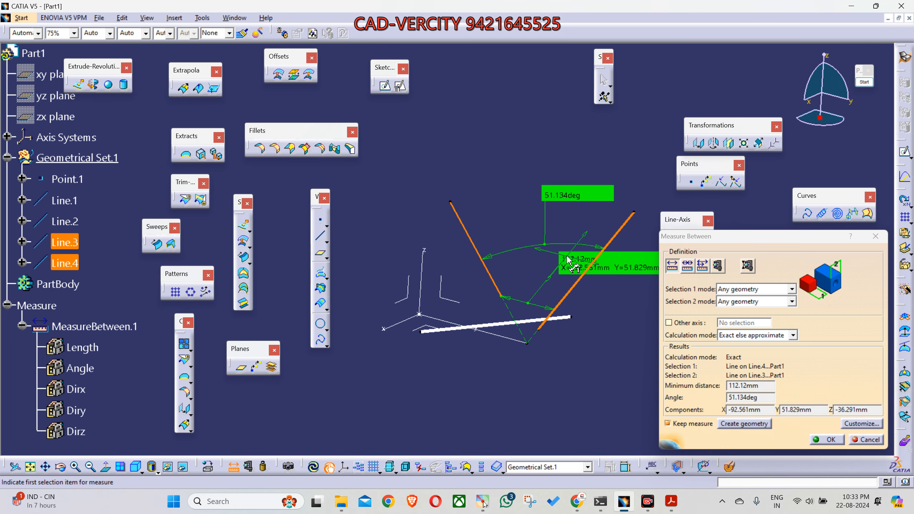
drag(545, 245, 553, 234)
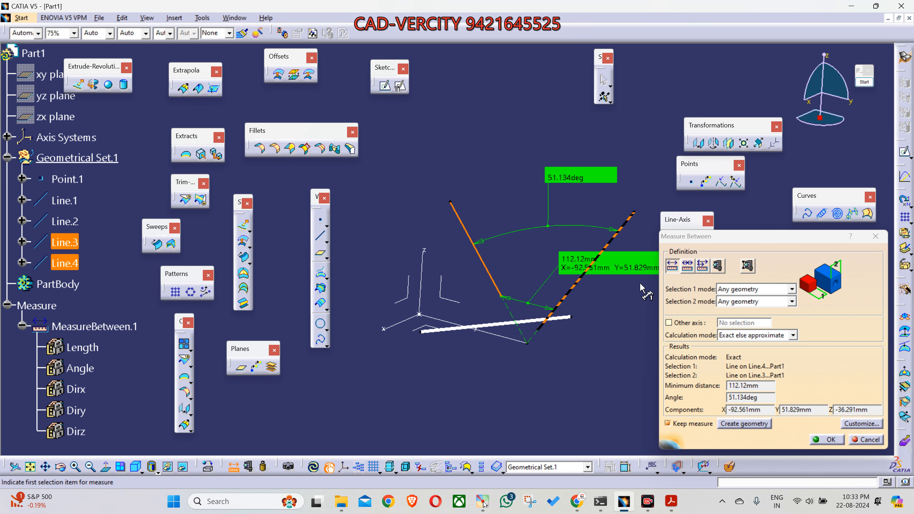
click(868, 440)
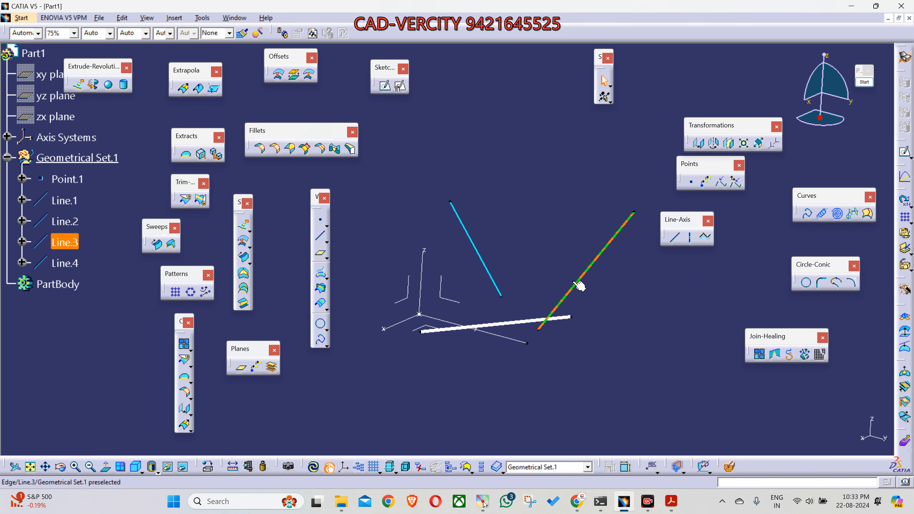
Step: Examine the Z axis in relation to the angled lines
middle_drag(392, 315, 581, 355)
middle_drag(646, 301, 640, 302)
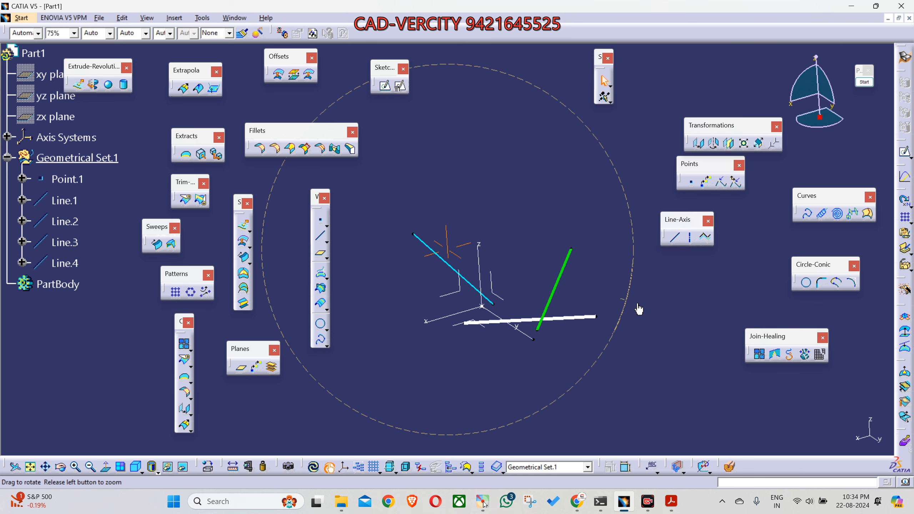
click(484, 259)
middle_drag(507, 245, 536, 222)
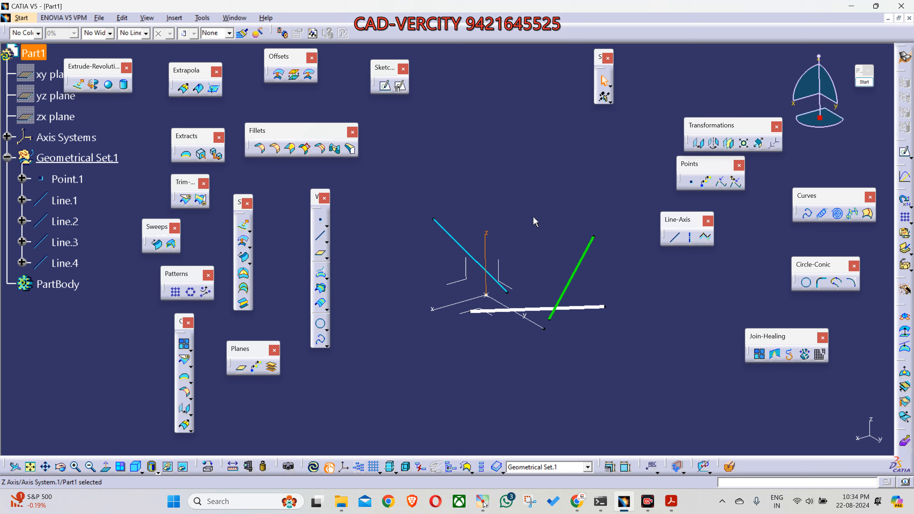
middle_drag(592, 360, 587, 344)
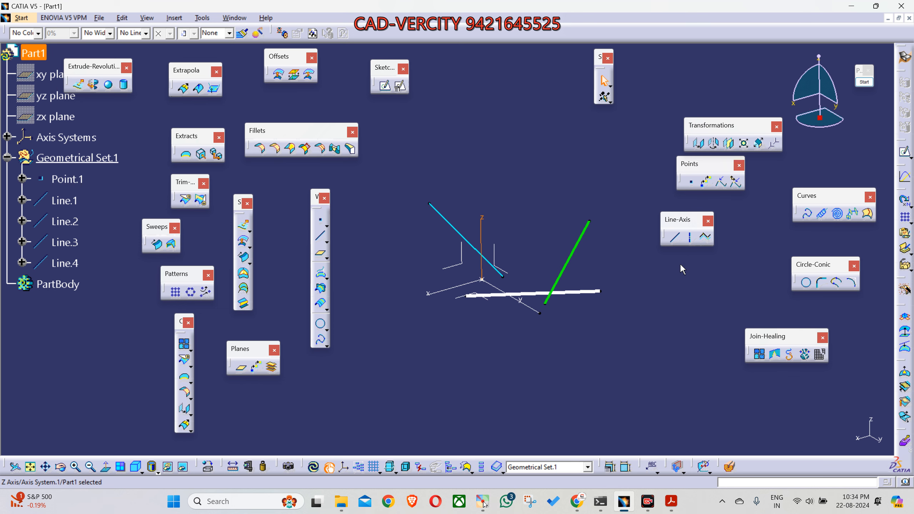
click(670, 277)
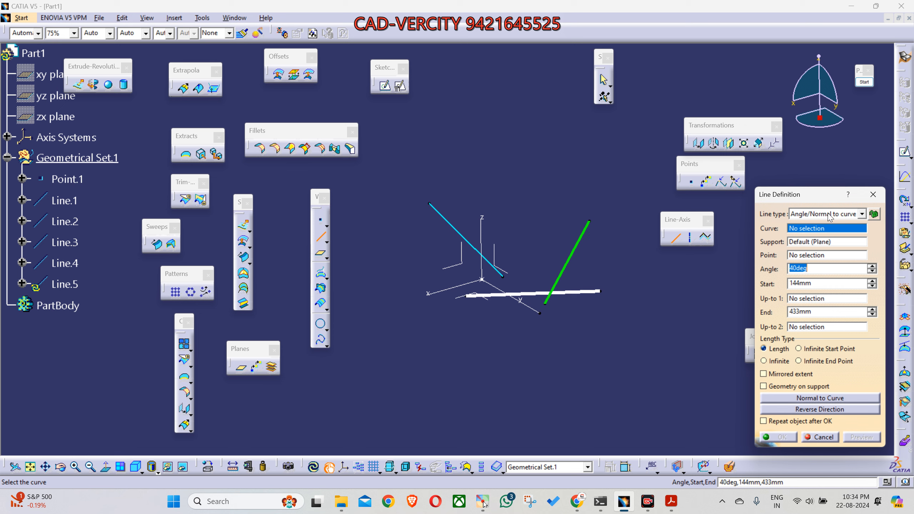
click(874, 197)
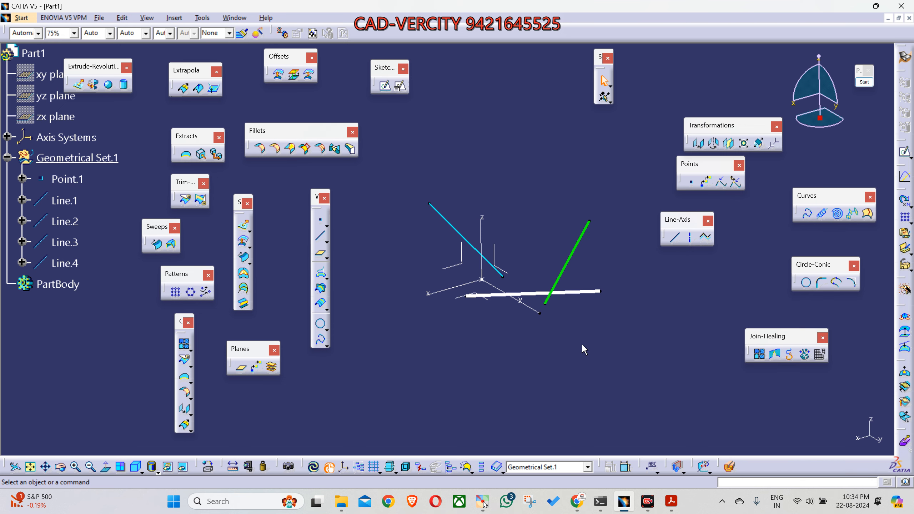
Step: Create a positioned sketch on the axis system's ZX plane with the V direction reversed and the H and V axes swapped
middle_drag(517, 337, 631, 381)
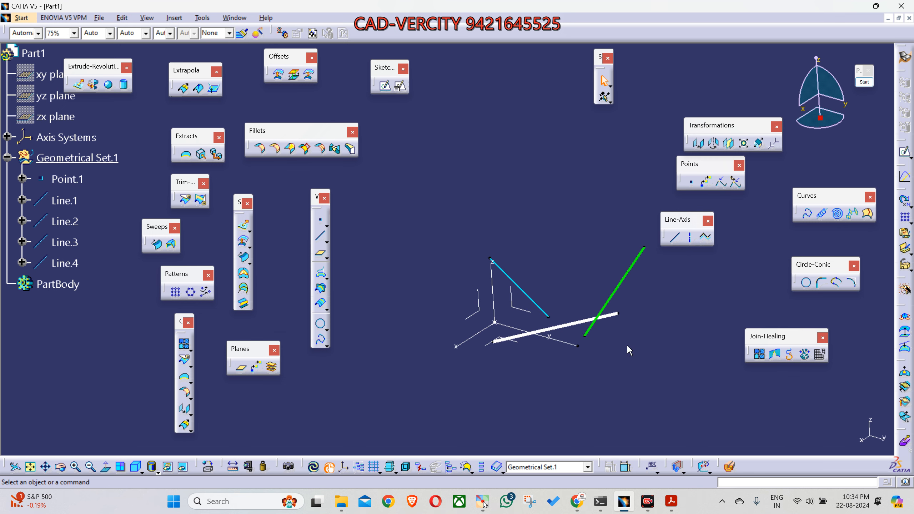
middle_drag(590, 360, 579, 275)
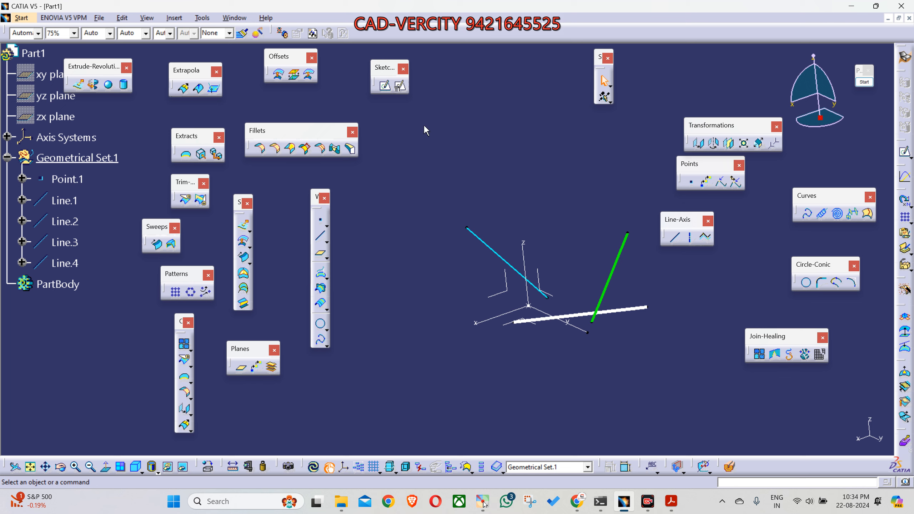
click(401, 88)
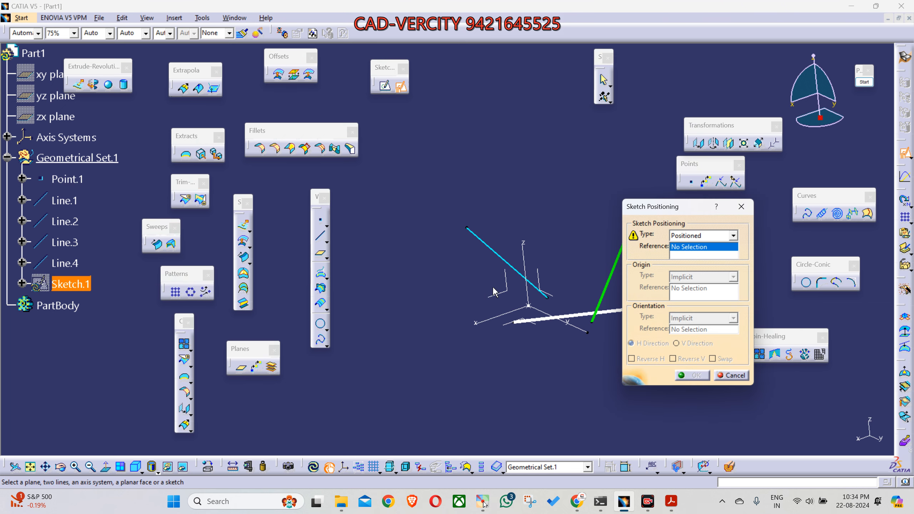
mouse_move(506, 347)
middle_down()
mouse_move(467, 373)
mouse_move(485, 377)
mouse_move(391, 315)
mouse_move(483, 274)
middle_up()
middle_drag(433, 358, 459, 381)
mouse_move(473, 373)
middle_down()
mouse_move(481, 375)
mouse_move(473, 370)
middle_up()
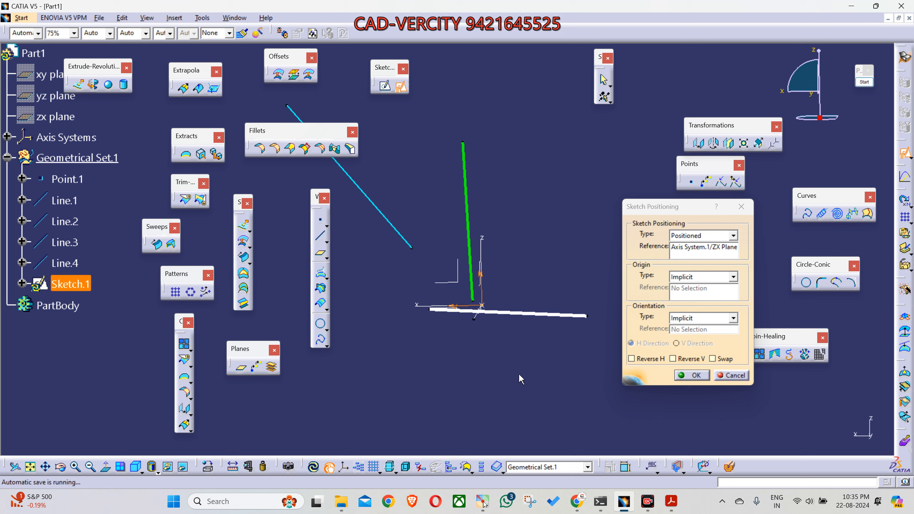
click(686, 359)
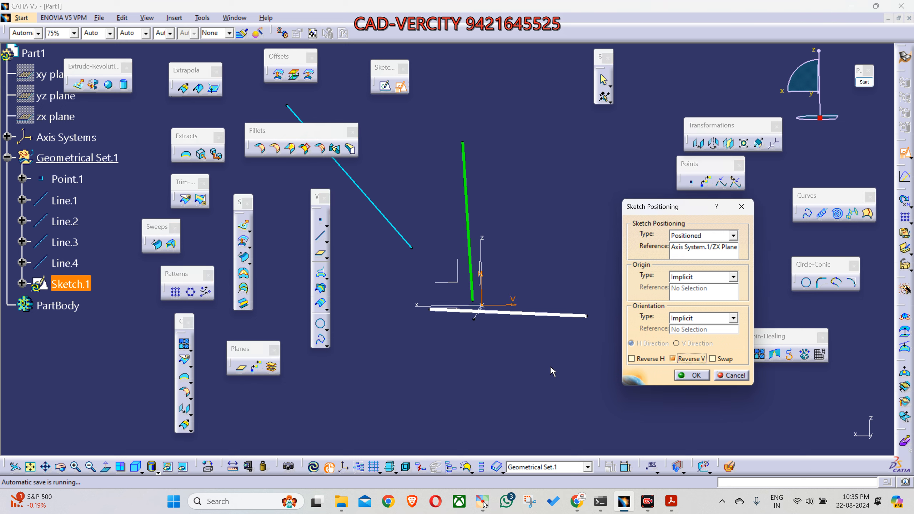
click(712, 359)
click(692, 376)
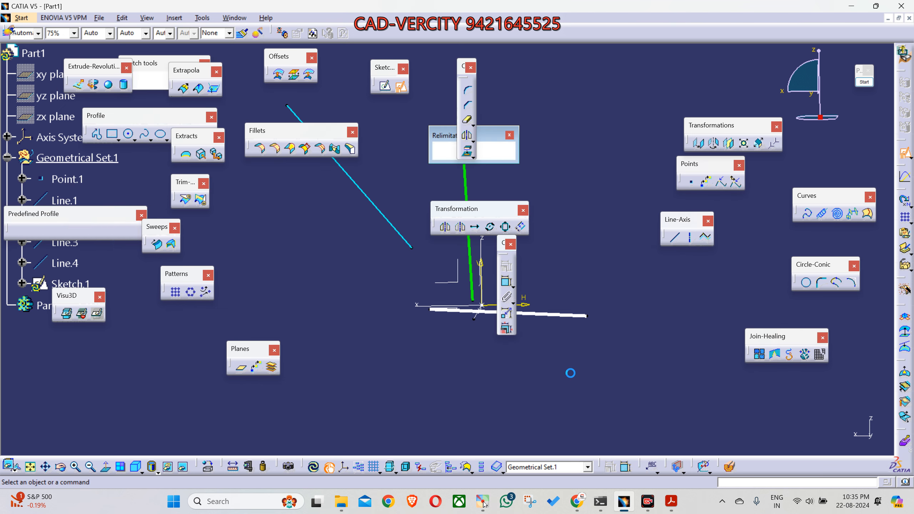
Step: Move the Transformation, constraint, operation and Relimitations toolbars clear of the geometry in the sketch view
drag(447, 208, 768, 181)
drag(505, 248, 732, 250)
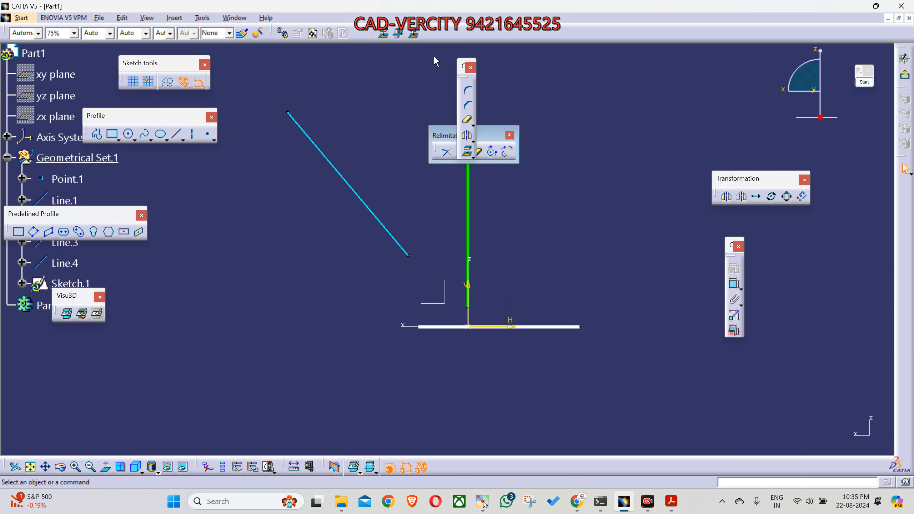
drag(462, 66, 680, 68)
drag(475, 134, 611, 74)
middle_drag(601, 213, 590, 233)
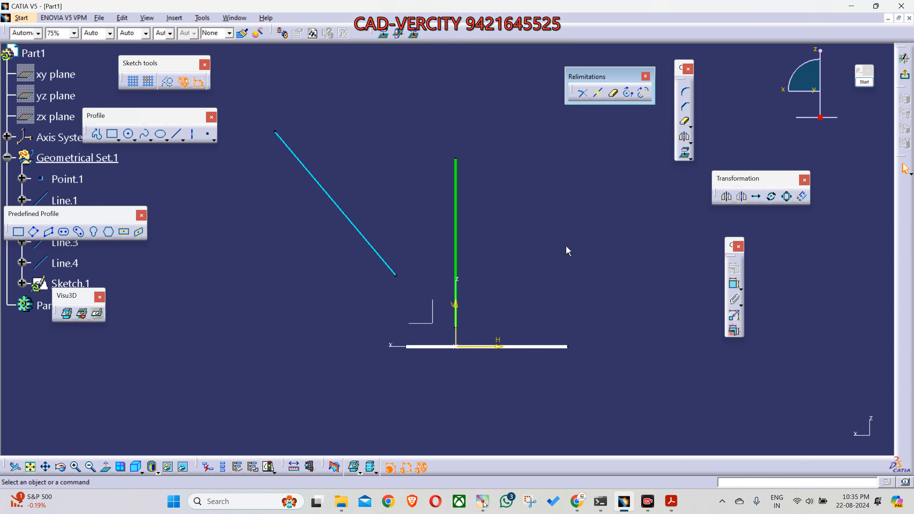
Step: Examine the cyan, green and white lines in the sketch view by highlighting each one
click(338, 207)
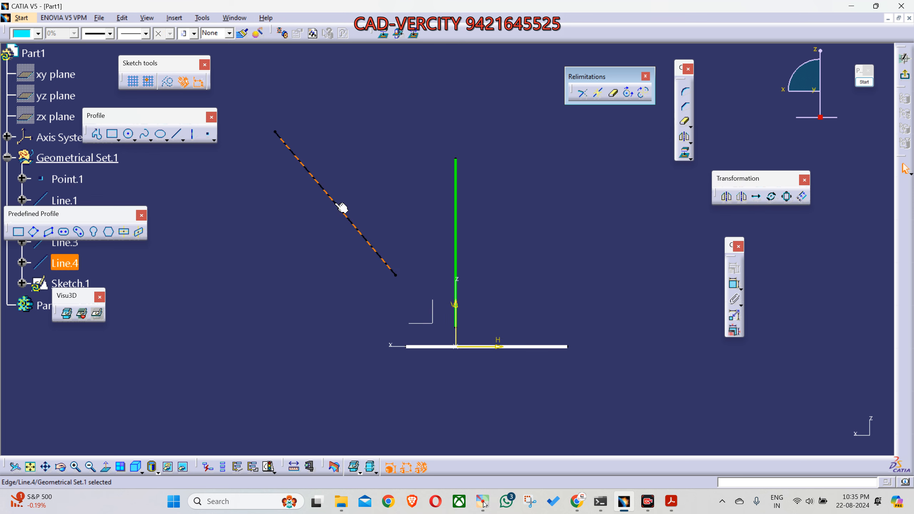
click(457, 221)
click(543, 348)
click(542, 347)
click(457, 224)
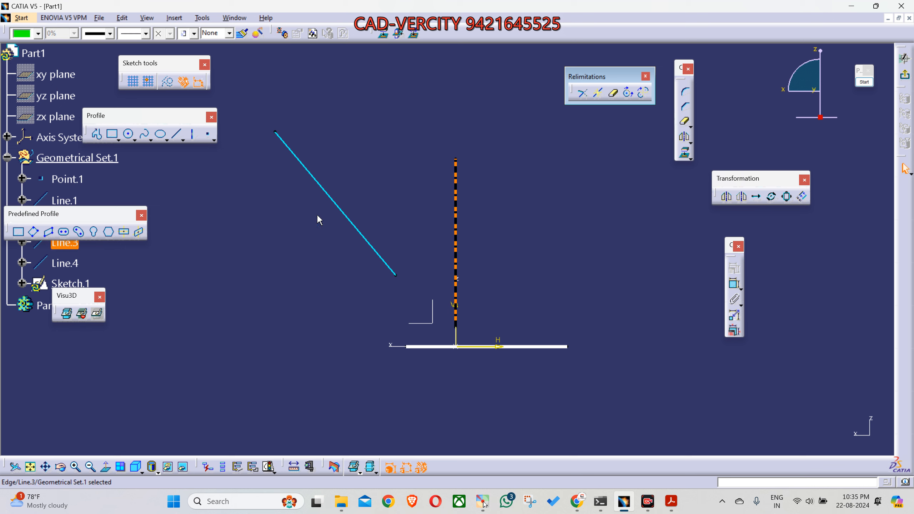
click(345, 217)
Step: Move the Visu3D toolbar clear of the tree and dim the 3D geometry lying outside the sketch
drag(87, 295, 259, 312)
click(571, 240)
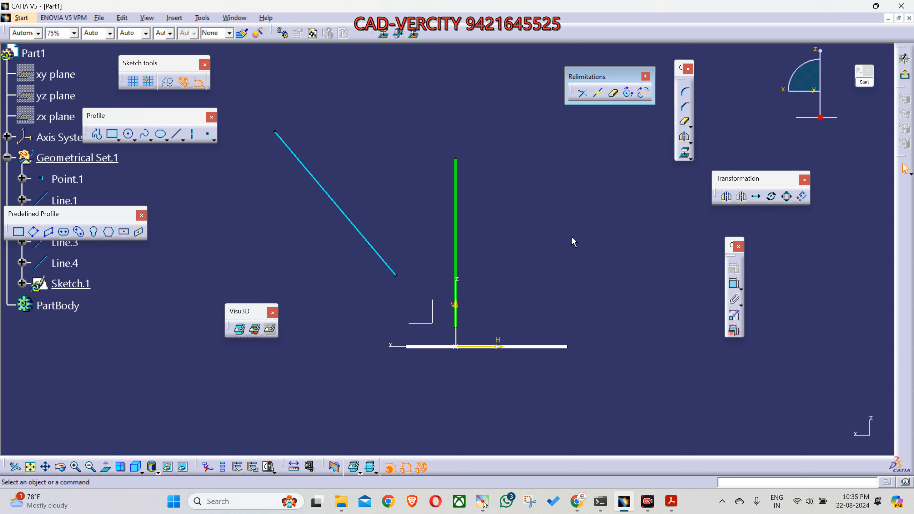
click(255, 329)
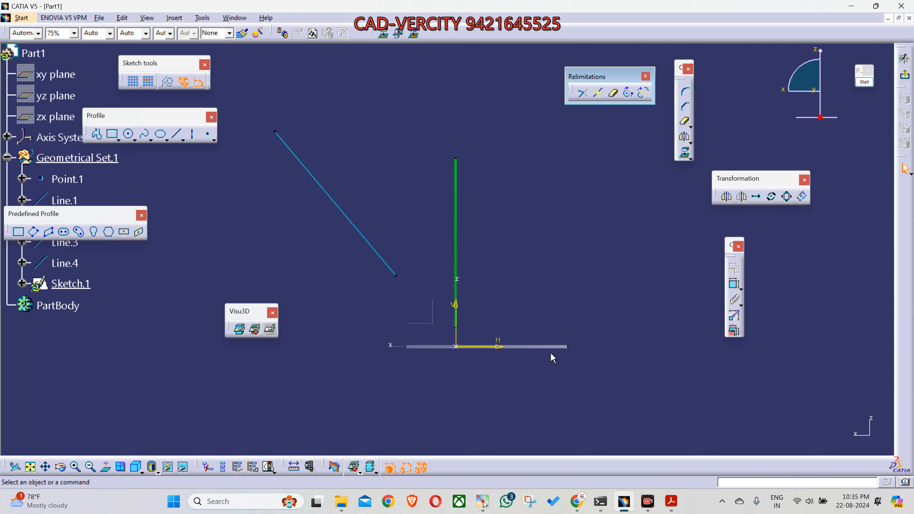
Step: Sketch an S-shaped spline through four control points, crossing the vertical axis from the X side to the H side
middle_drag(554, 301, 573, 293)
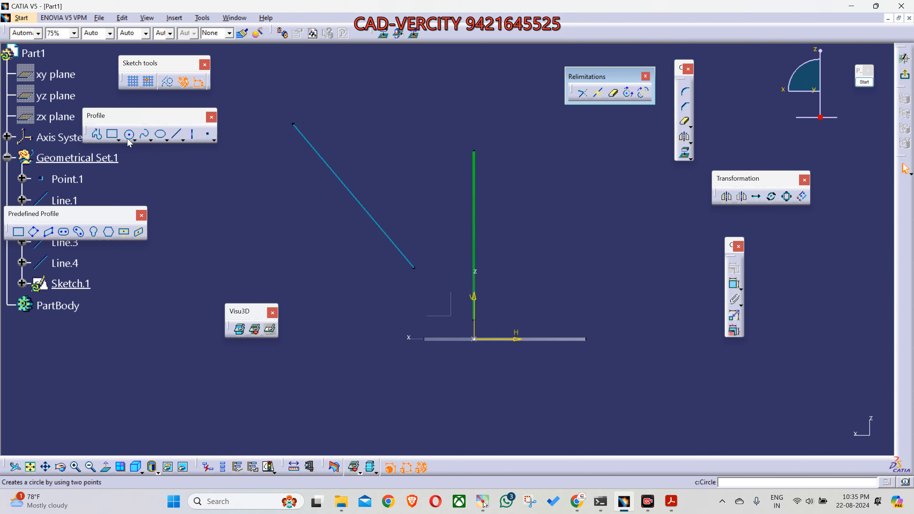
click(144, 136)
middle_drag(351, 274, 402, 286)
click(340, 337)
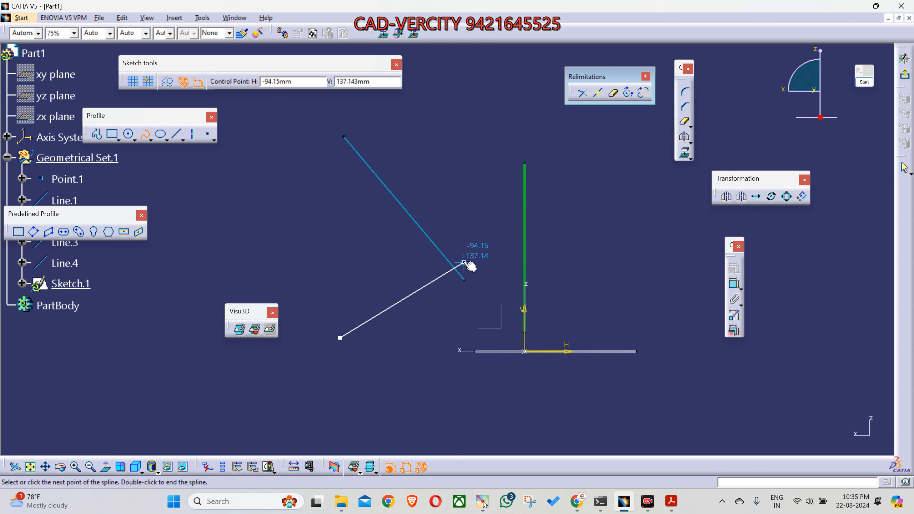
click(424, 286)
click(611, 348)
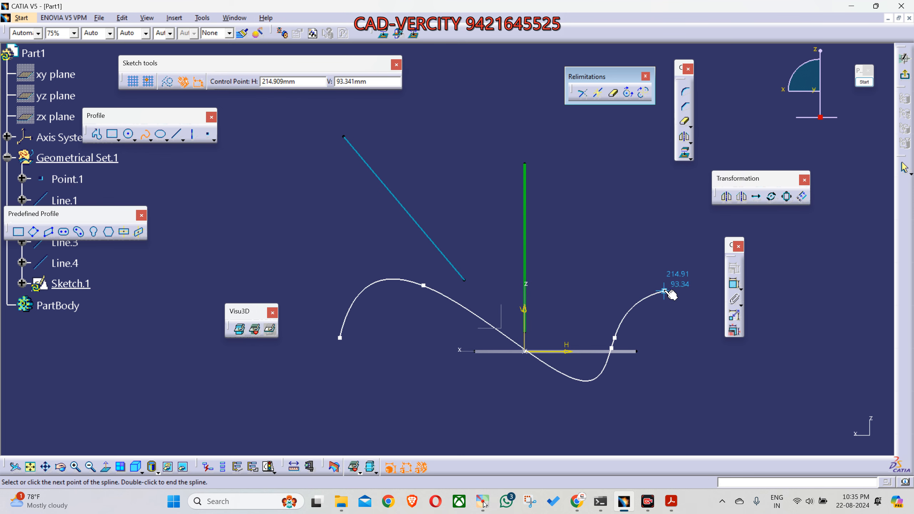
click(704, 268)
key(Escape)
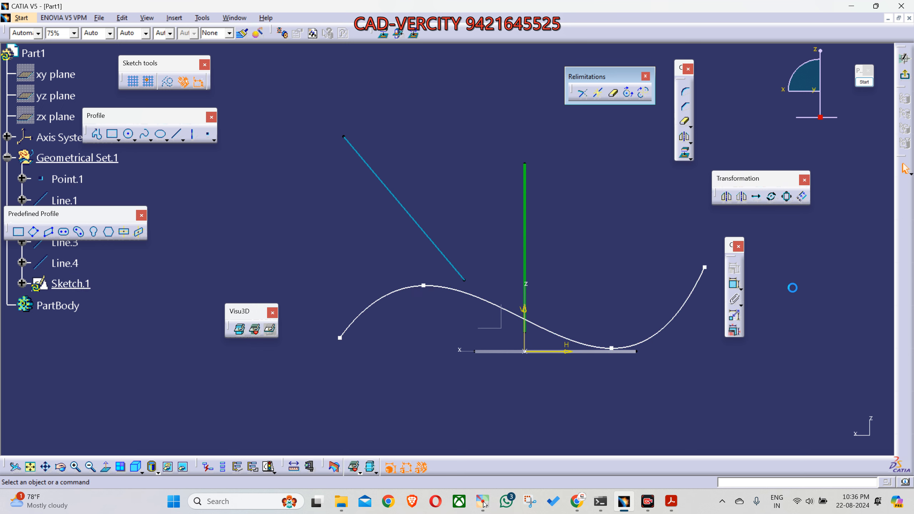
Step: Reshape the spline by moving its inner control points and both ends, and finish the sketch
middle_drag(573, 313, 517, 264)
drag(557, 300, 530, 289)
drag(283, 290, 286, 255)
drag(368, 238, 385, 206)
drag(648, 219, 674, 224)
click(712, 297)
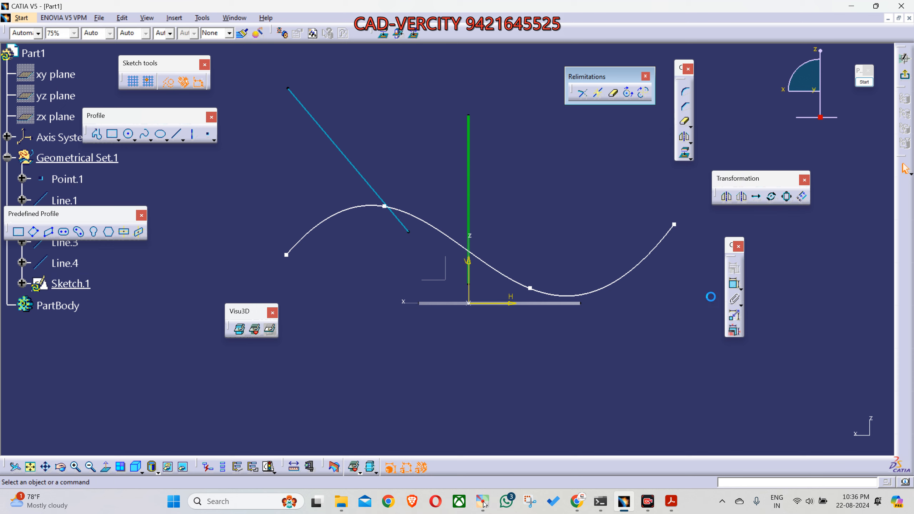
click(905, 75)
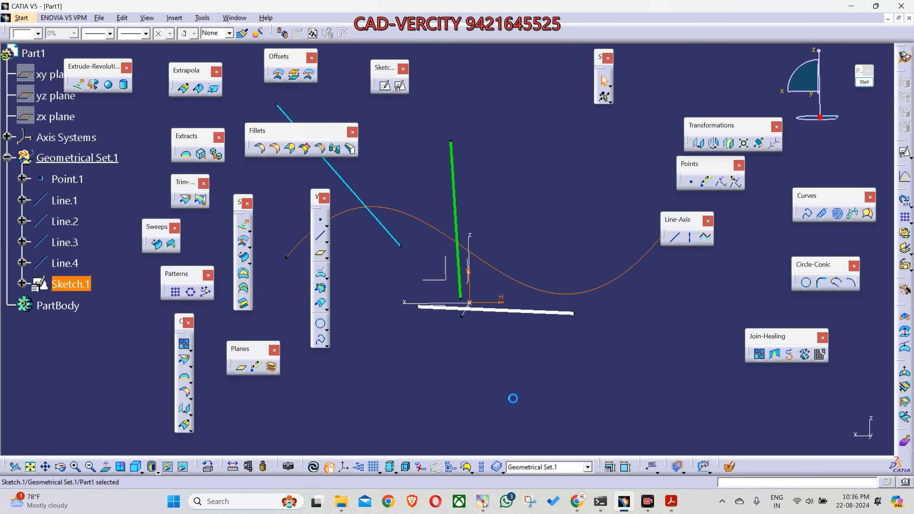
Step: Examine the new spline from several directions relative to the existing lines and the axis system
middle_drag(452, 359, 503, 267)
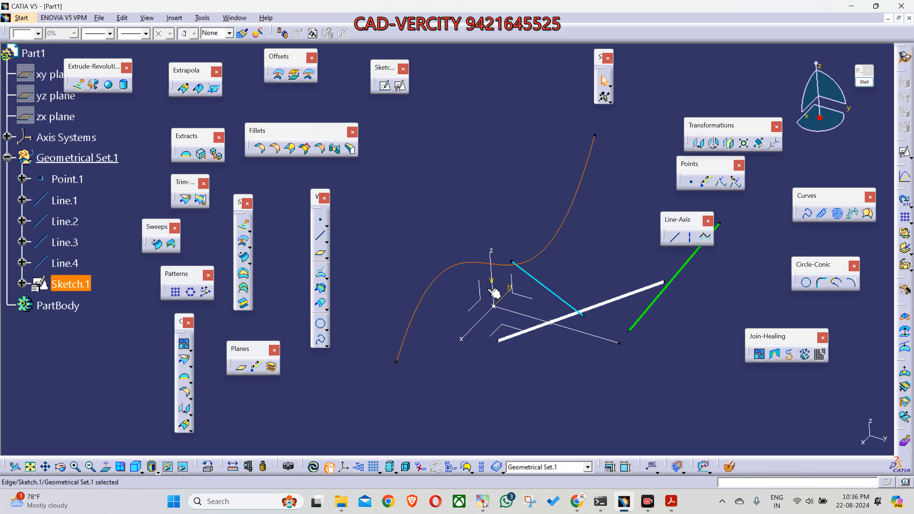
click(490, 369)
mouse_move(490, 370)
middle_down()
mouse_move(453, 361)
mouse_move(499, 328)
mouse_move(360, 317)
middle_up()
middle_drag(518, 315, 376, 339)
middle_drag(569, 381, 584, 398)
middle_drag(478, 384, 522, 371)
middle_drag(426, 396, 406, 405)
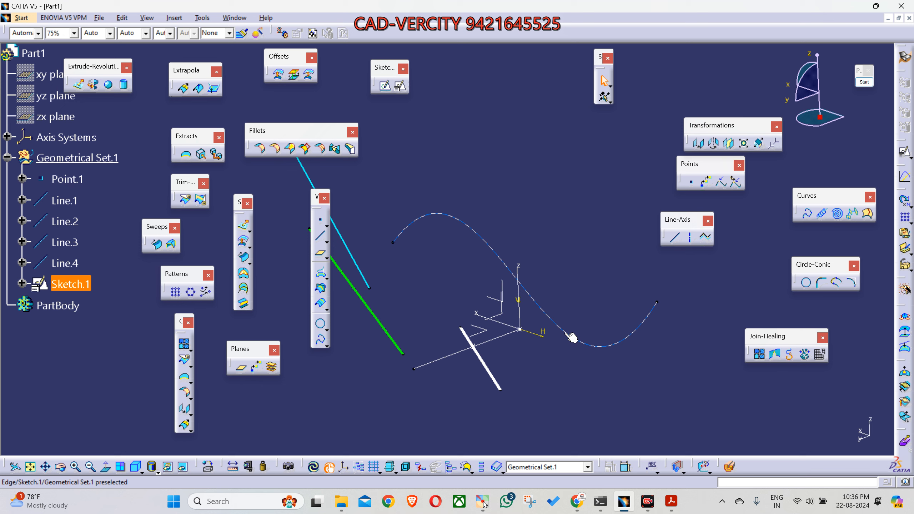
Step: Start a point definition of type On curve and choose the spline in Sketch.1 as its curve
click(690, 182)
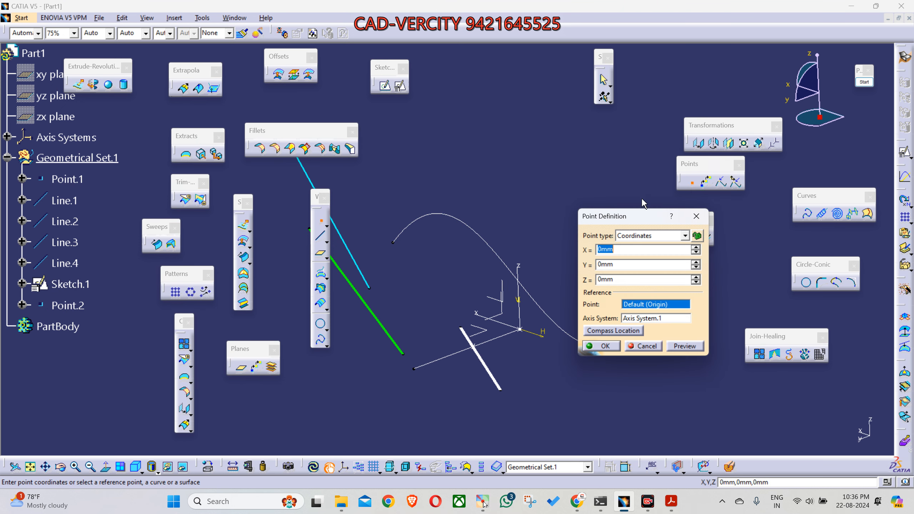
click(638, 236)
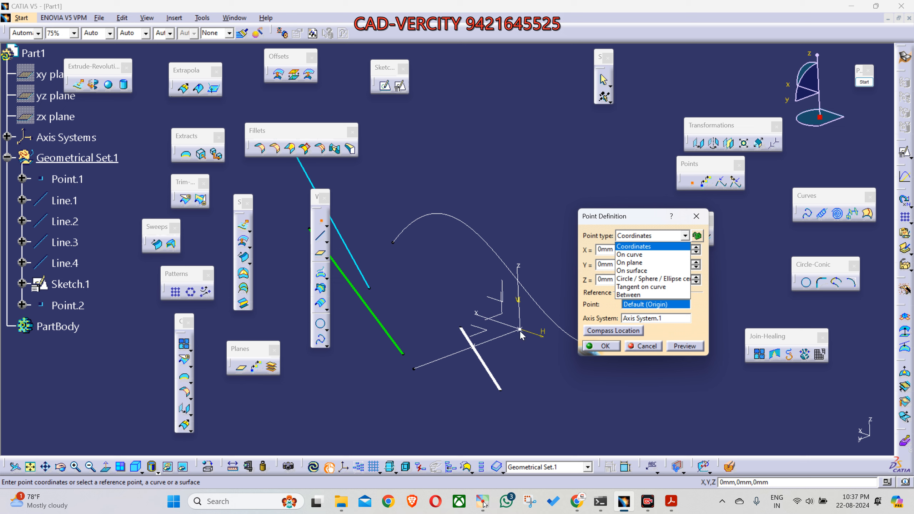
click(642, 248)
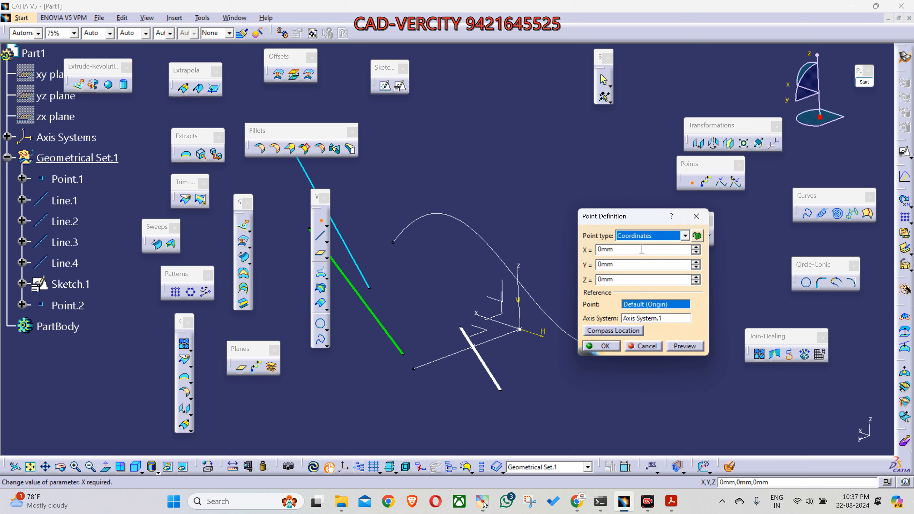
click(639, 236)
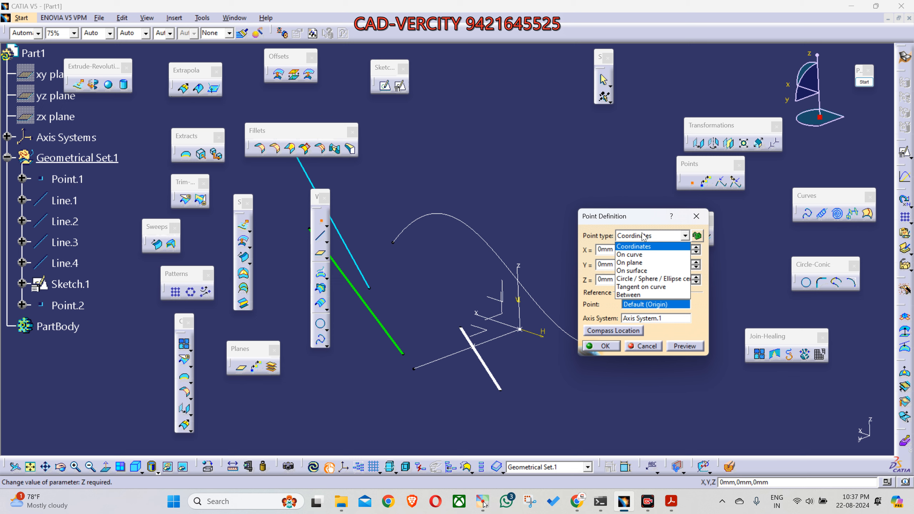
click(635, 257)
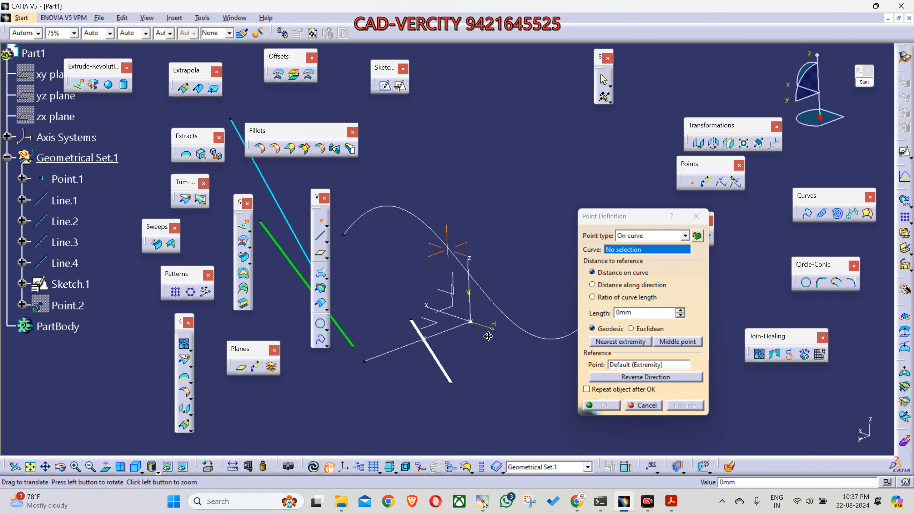
drag(627, 218, 721, 230)
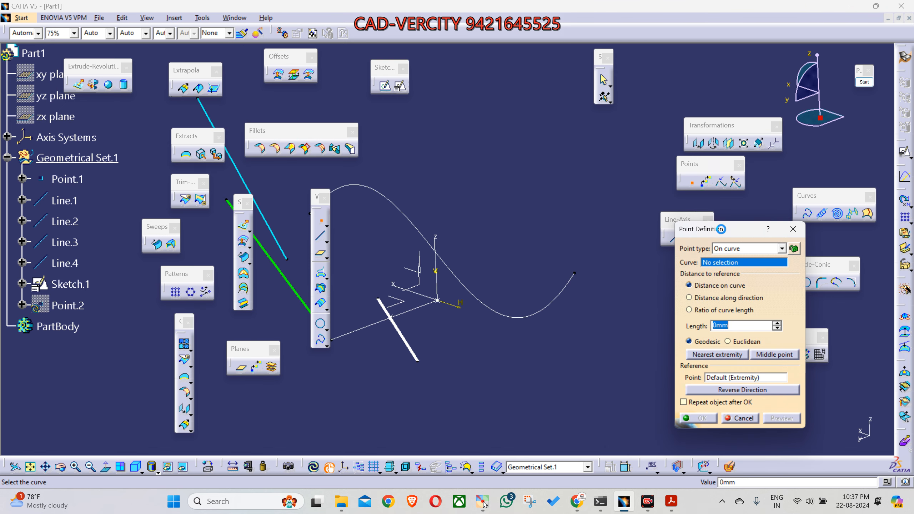
click(537, 316)
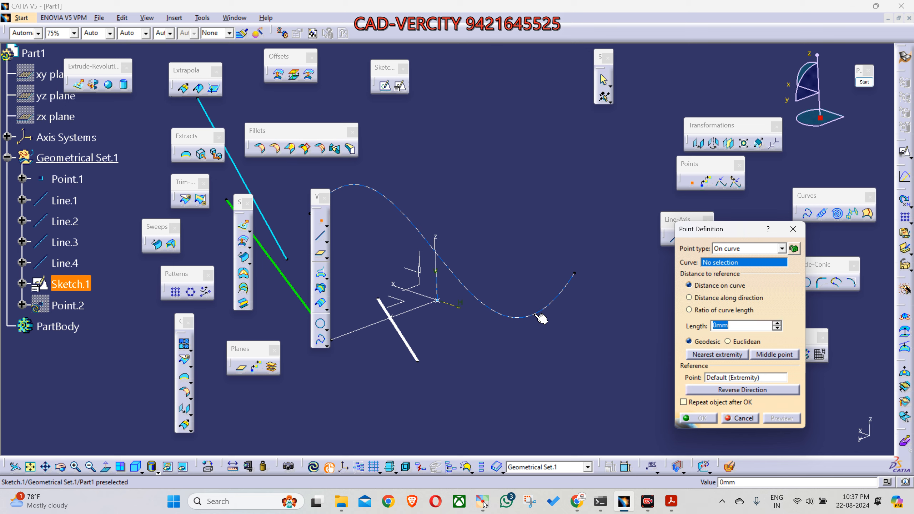
mouse_move(538, 317)
middle_down()
mouse_move(569, 335)
mouse_move(610, 335)
middle_up()
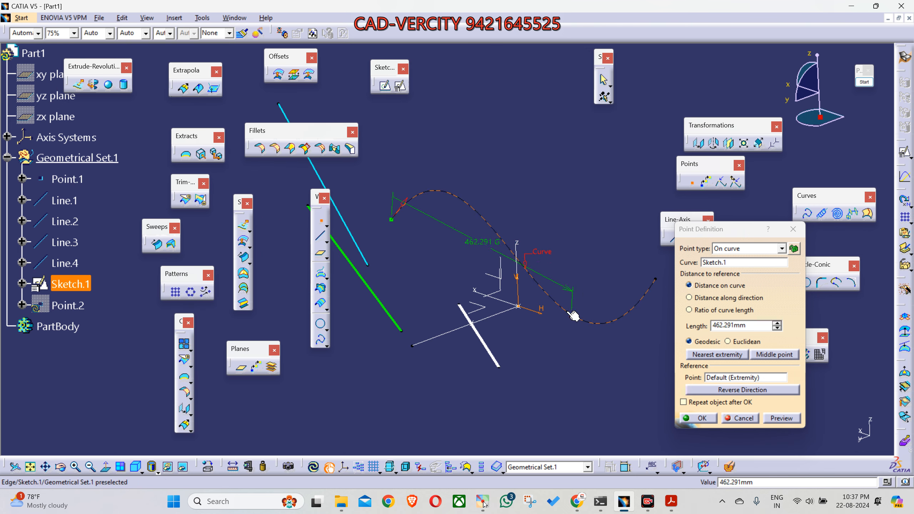
Step: Try different positions for the point along the spline, including near its far end and close to the vertical axis
mouse_move(463, 202)
mouse_down()
mouse_move(537, 256)
mouse_move(576, 316)
mouse_move(625, 320)
mouse_up()
middle_drag(620, 318, 596, 312)
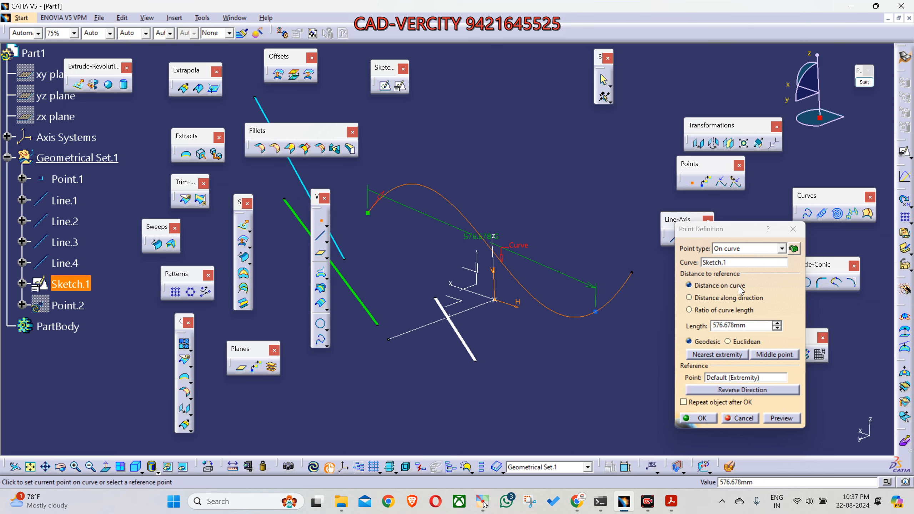
middle_drag(619, 313, 624, 311)
middle_drag(594, 341, 599, 347)
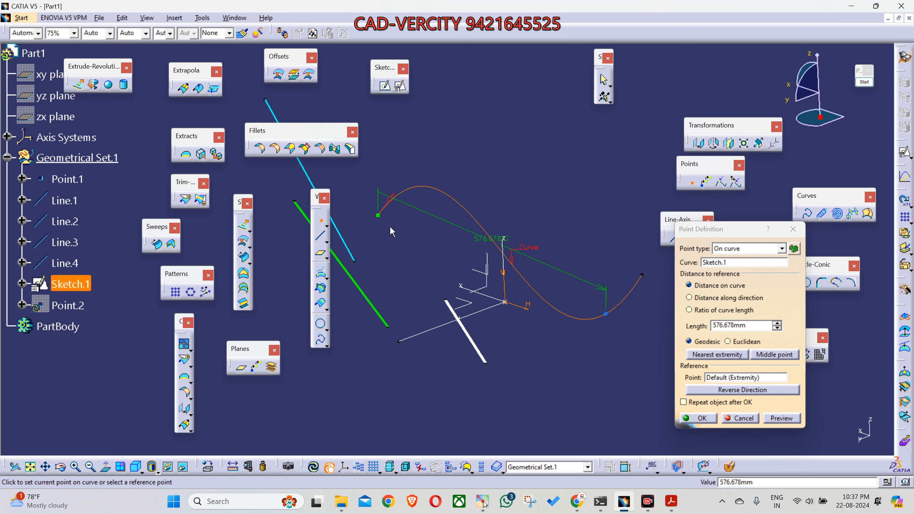
click(499, 247)
Step: Set the point's length along the curve to 300 mm, preview it, and increase the length to 500 mm
drag(753, 325, 699, 324)
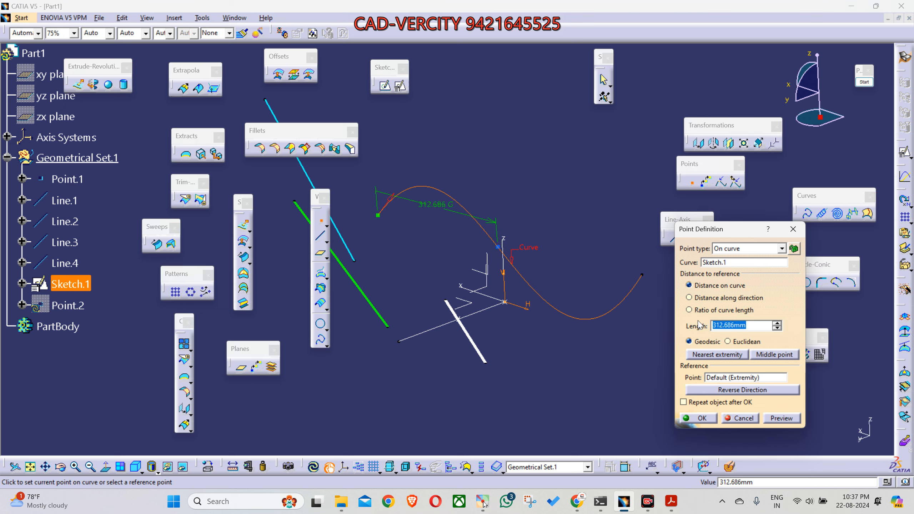
text(300)
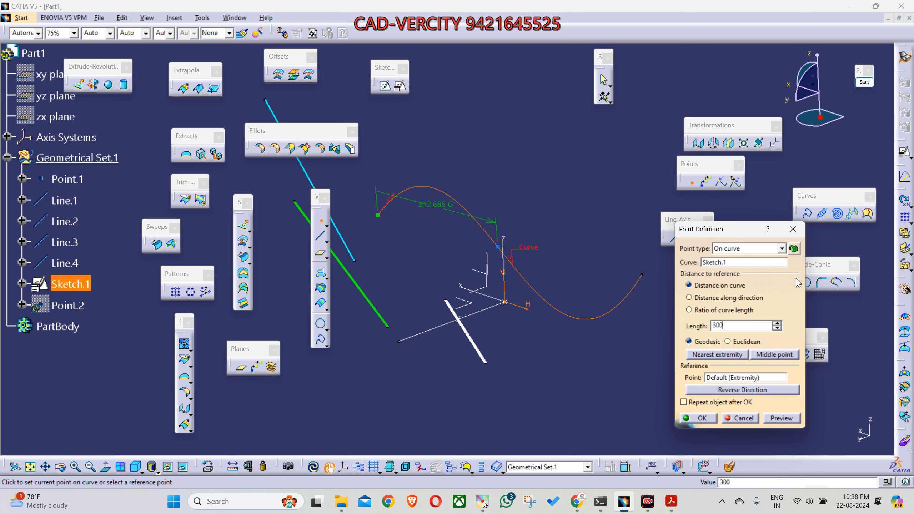
click(781, 417)
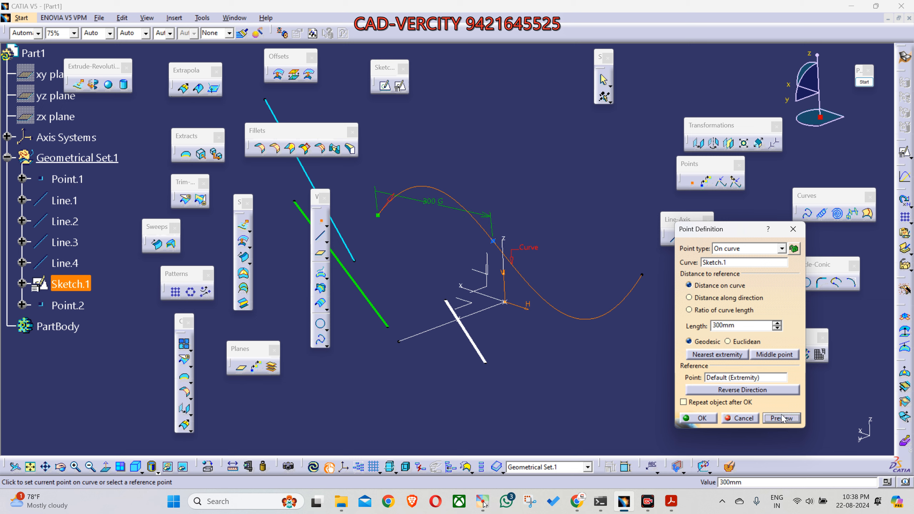
click(778, 323)
drag(777, 323, 780, 324)
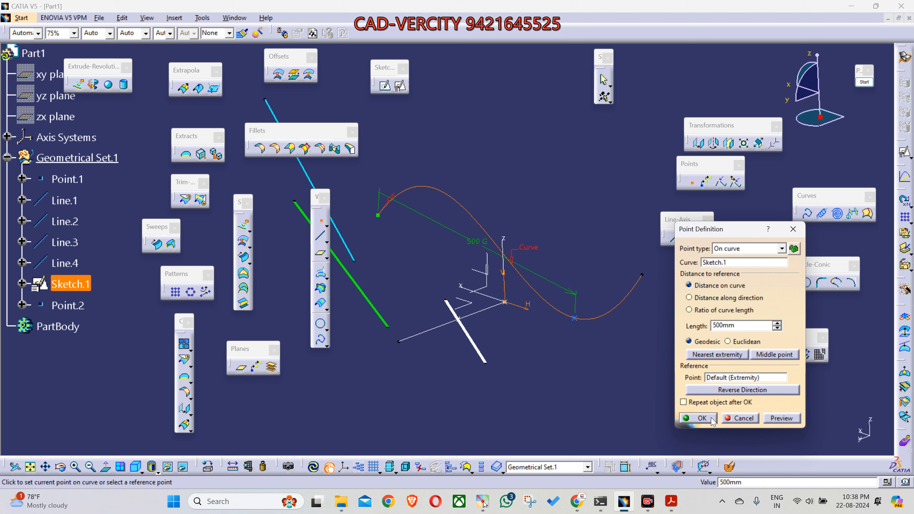
Step: Shift the Point Definition dialog slightly, start screen annotation, and underline the Distance on curve option with a straight line
middle_drag(490, 382, 479, 375)
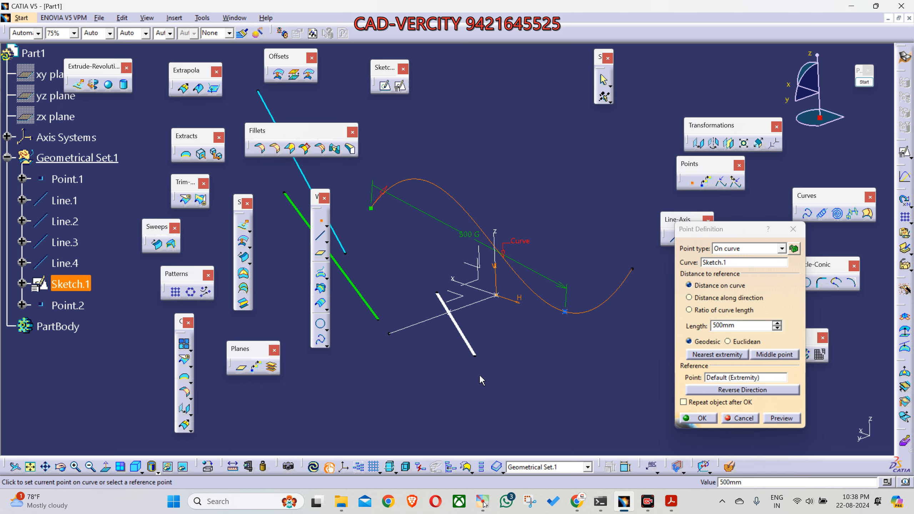
drag(743, 236, 757, 248)
click(864, 82)
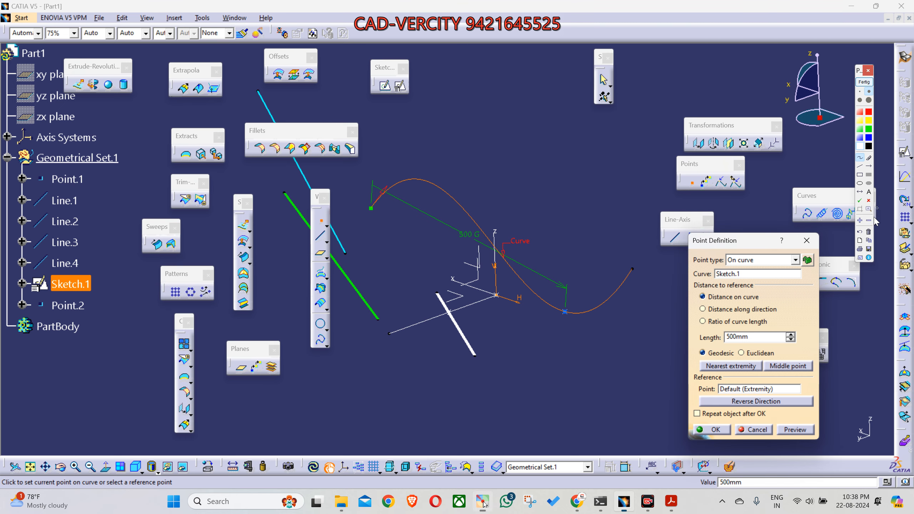
click(860, 166)
drag(708, 301, 767, 301)
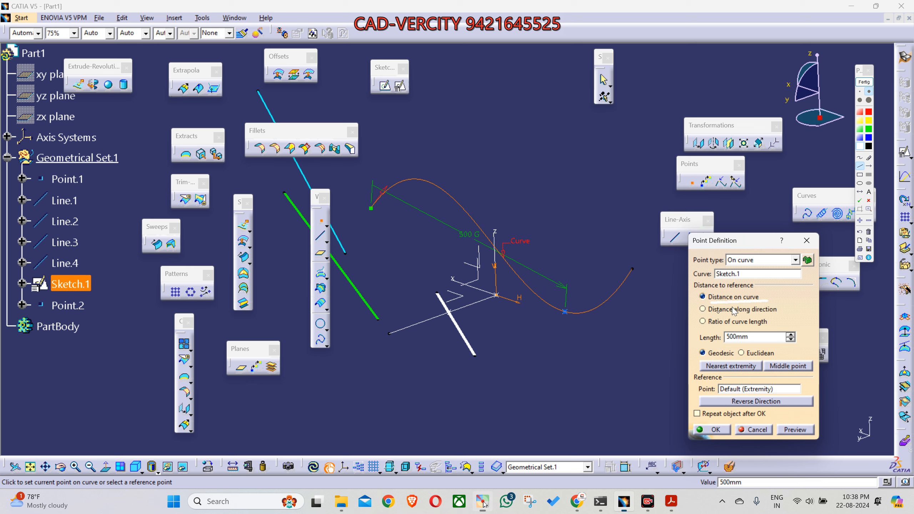
Step: Underline Distance on curve, Distance along direction and Ratio of curve length in green, and switch the annotation colour to yellow
click(868, 129)
drag(712, 303, 776, 303)
drag(719, 315, 785, 314)
drag(716, 329, 775, 330)
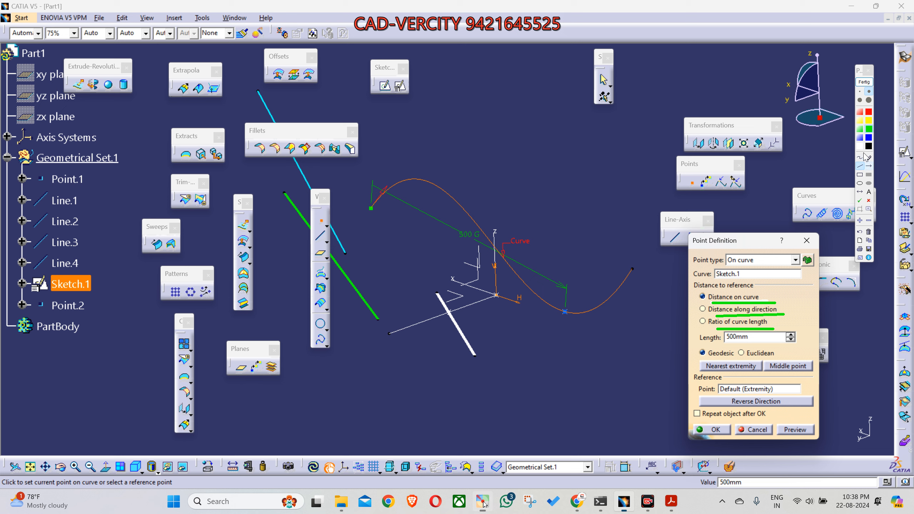
click(869, 121)
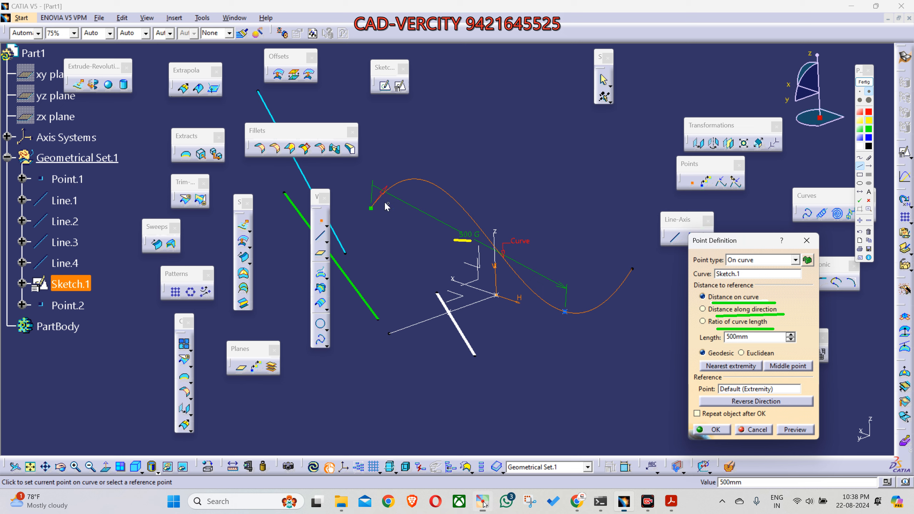
Step: Trace the curve in yellow from its start to the 500 mm point, and capture the annotated view as a screenshot
mouse_move(379, 208)
mouse_down()
mouse_move(410, 186)
mouse_move(428, 191)
mouse_move(564, 310)
mouse_up()
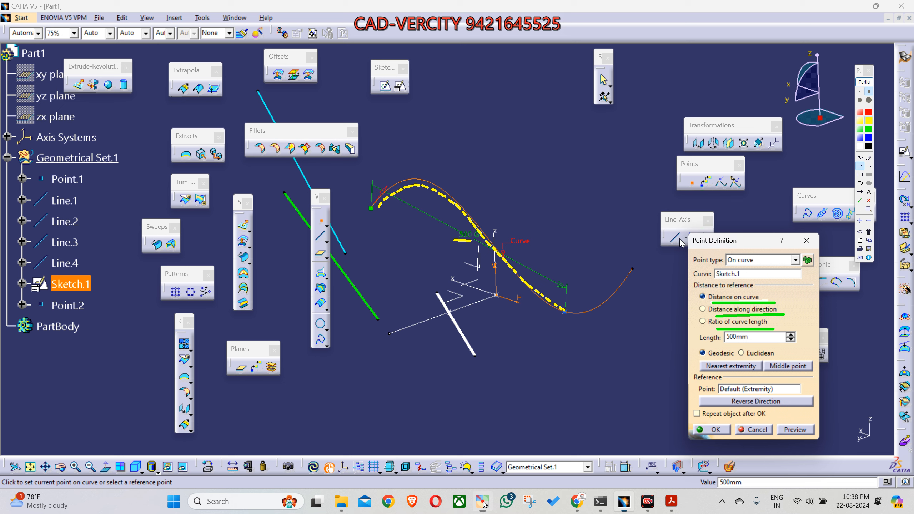
drag(686, 247, 686, 248)
mouse_move(686, 248)
mouse_down()
mouse_move(686, 225)
mouse_move(664, 226)
mouse_move(664, 249)
mouse_up()
key(super+shift+s)
mouse_move(271, 60)
mouse_down()
mouse_move(293, 108)
mouse_move(810, 448)
mouse_move(826, 448)
mouse_up()
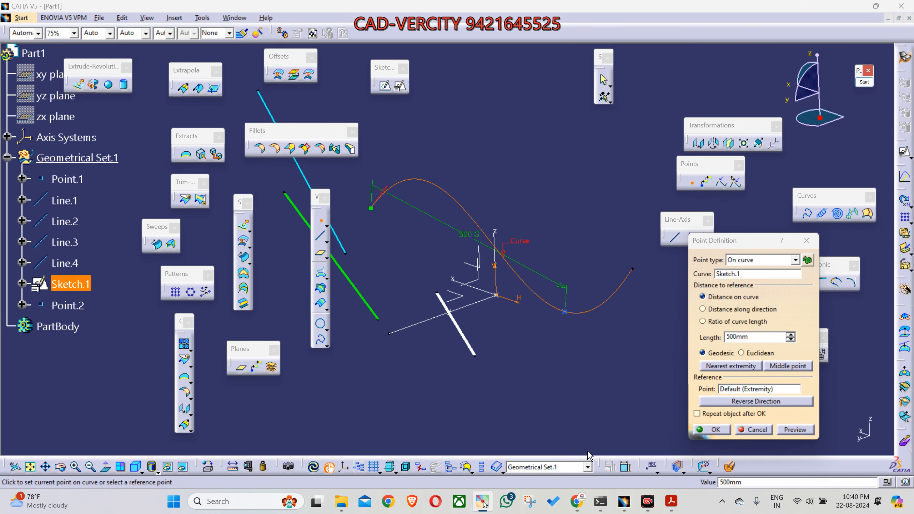
Step: Switch to WhatsApp in the browser, send the captured screenshot to the CAD-VERCITY G24.1 group, and return to CATIA
click(564, 455)
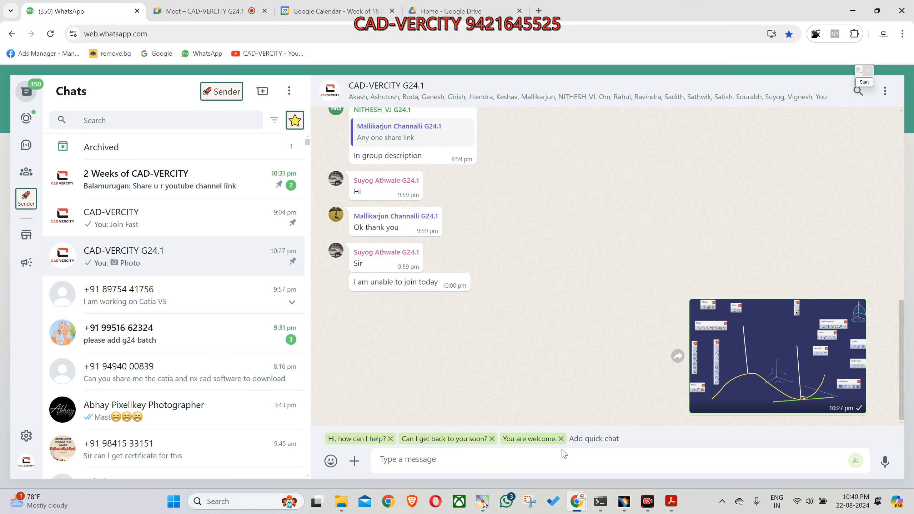
key(ctrl+v)
key(Return)
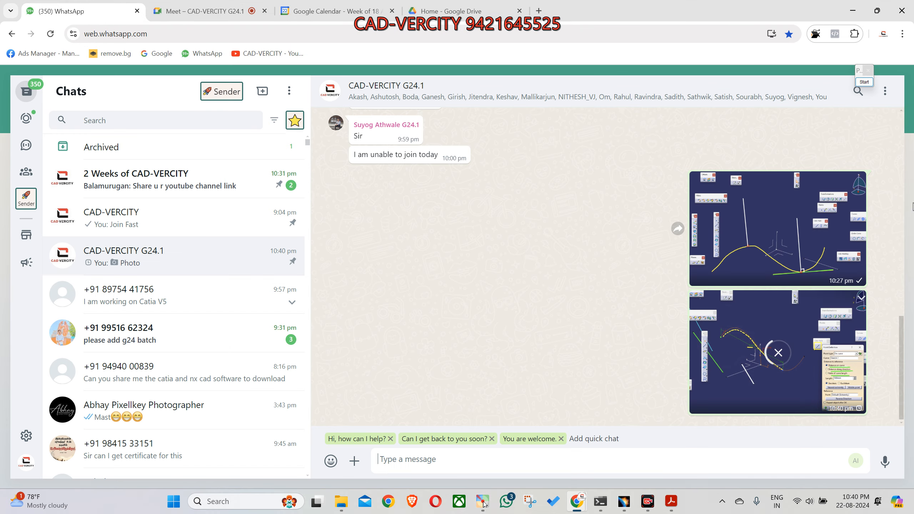
key(alt+Tab)
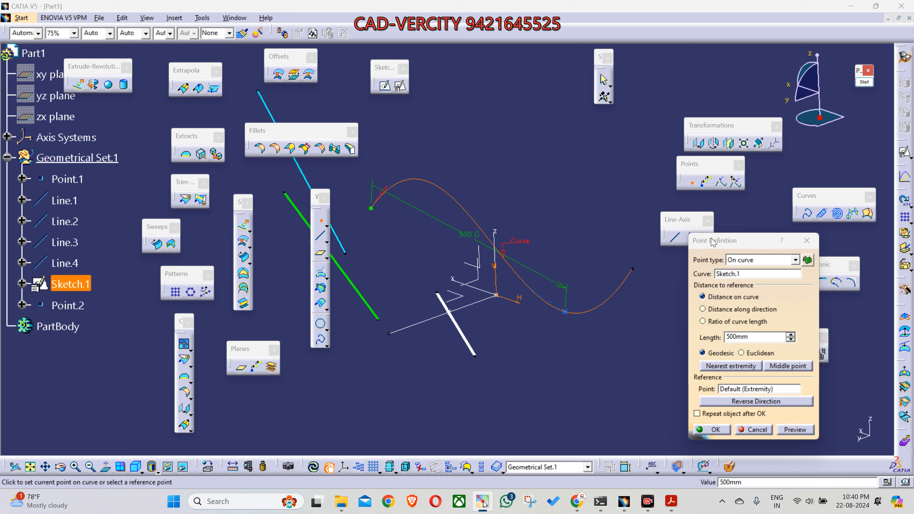
Step: Create the point on the curve at a length of 500 mm, and highlight the point and its sketch curve
click(730, 275)
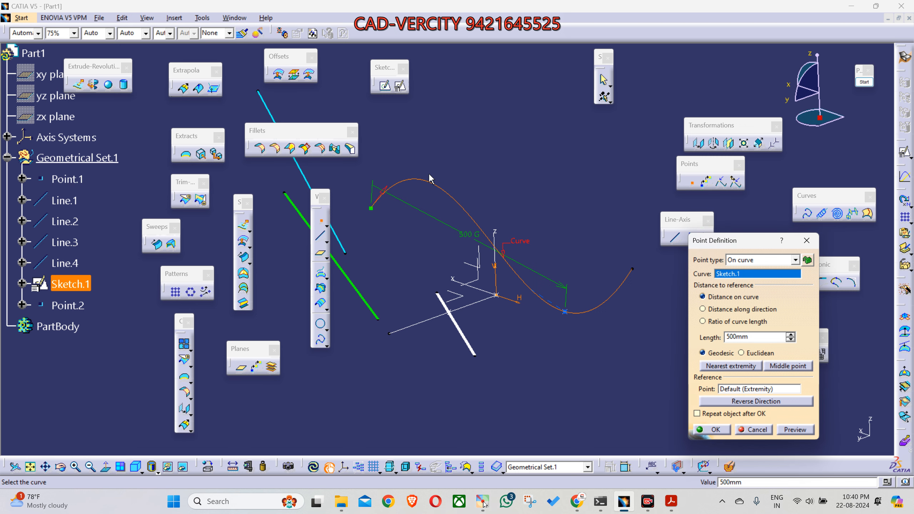
double_click(752, 337)
click(724, 430)
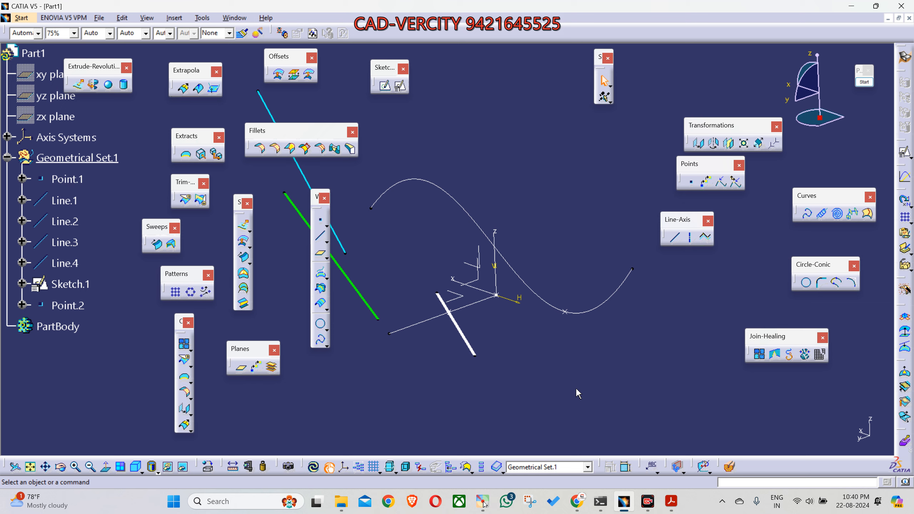
click(567, 312)
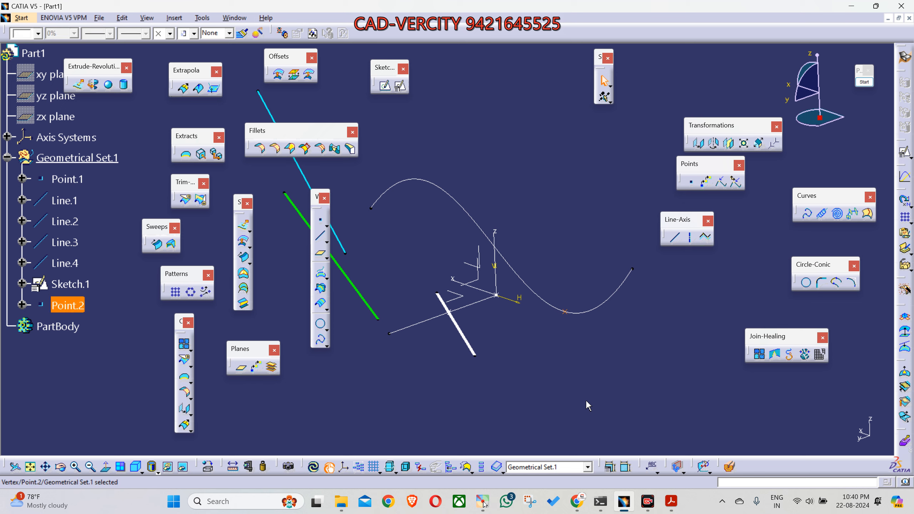
click(610, 386)
middle_drag(610, 385, 614, 351)
click(600, 312)
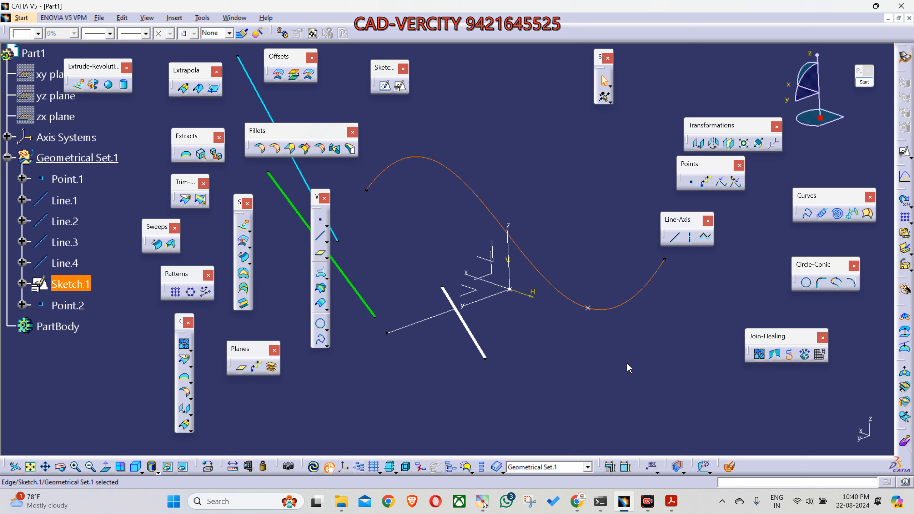
click(681, 295)
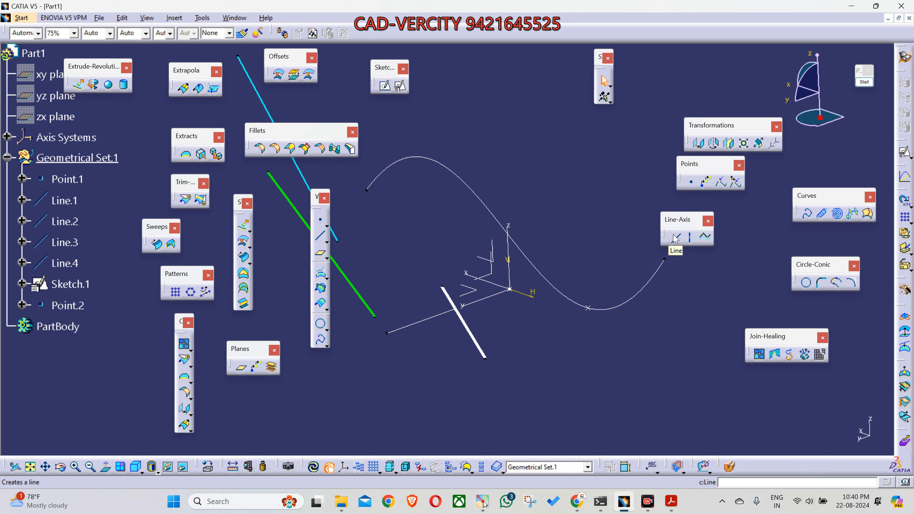
Step: Move the Line-Axis toolbar aside and begin an Angle/Normal to curve line with Sketch.1 as its curve
drag(675, 219, 752, 219)
middle_drag(649, 341, 444, 327)
click(751, 239)
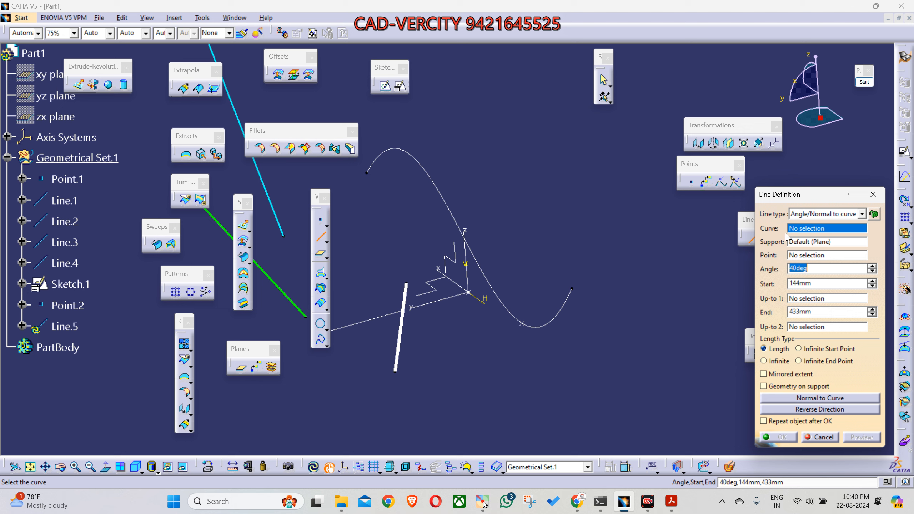
middle_drag(495, 344, 503, 340)
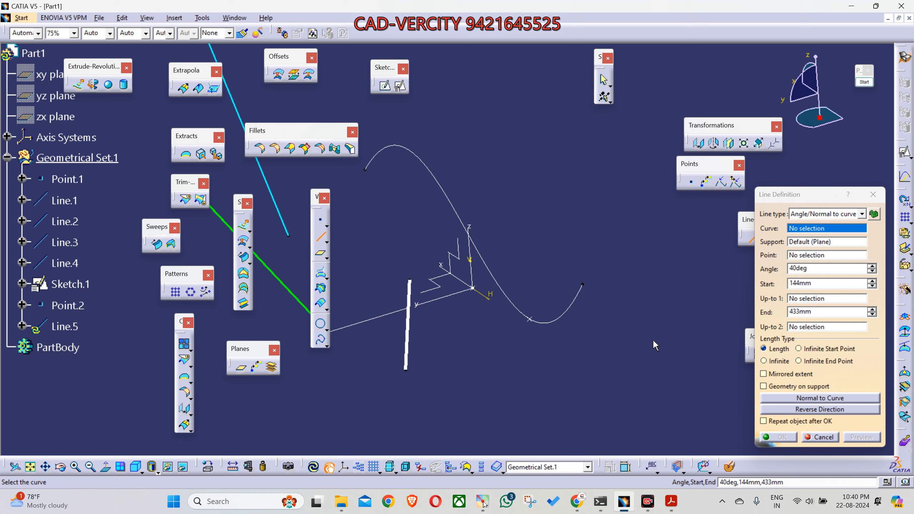
click(562, 311)
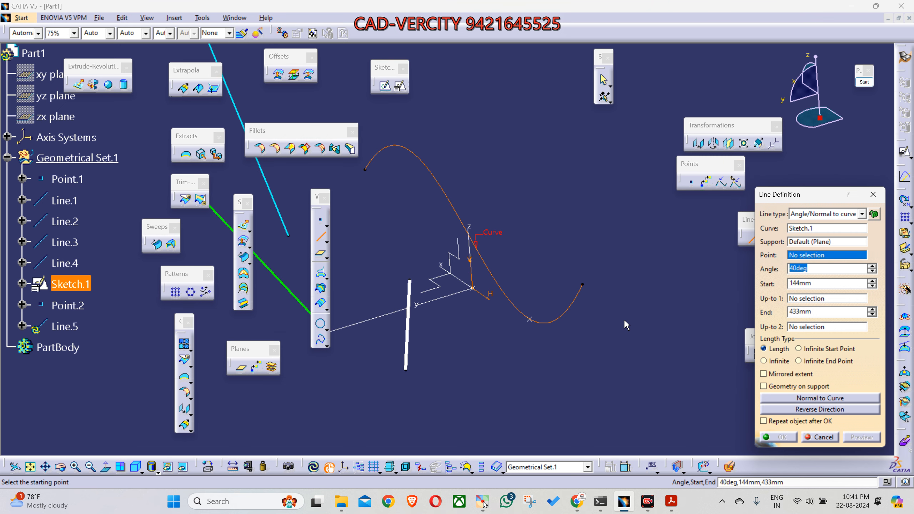
Step: Assign Point.2 as the line's point and the axis system's ZX plane as its support
click(796, 258)
middle_drag(549, 348, 590, 293)
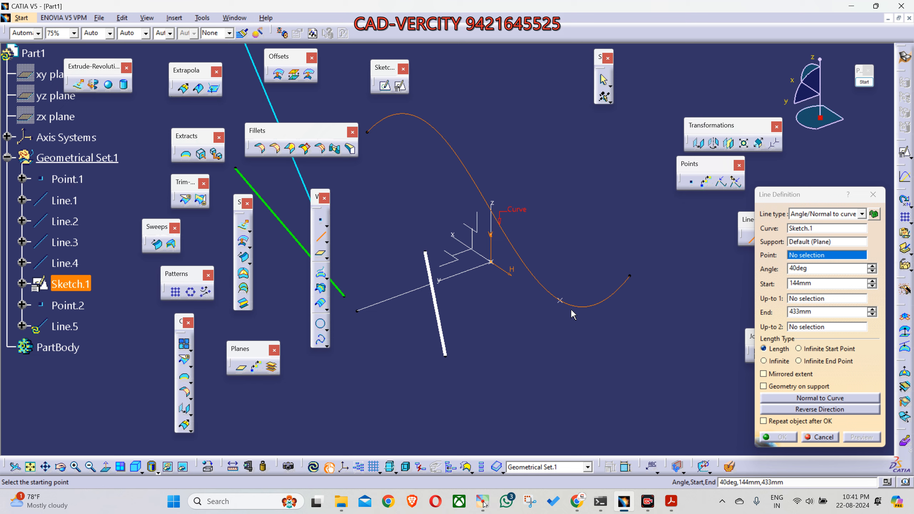
click(560, 300)
middle_drag(560, 382, 612, 356)
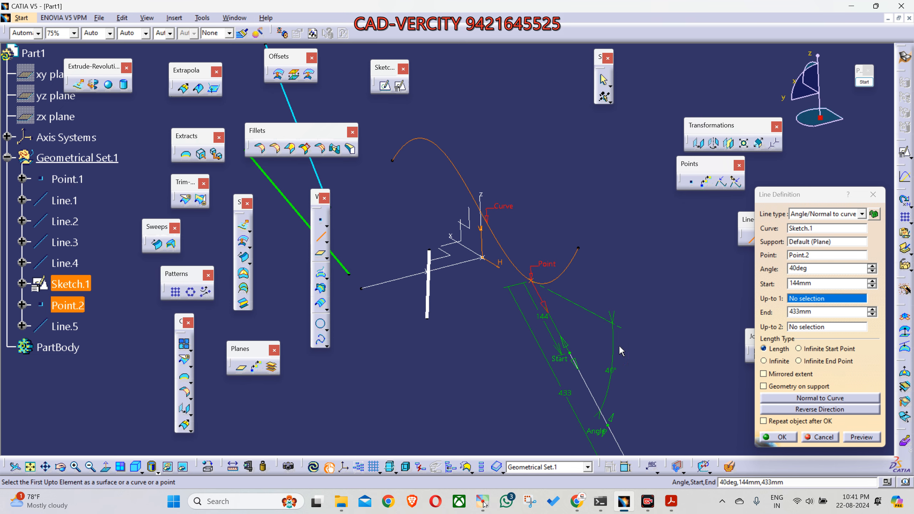
click(802, 243)
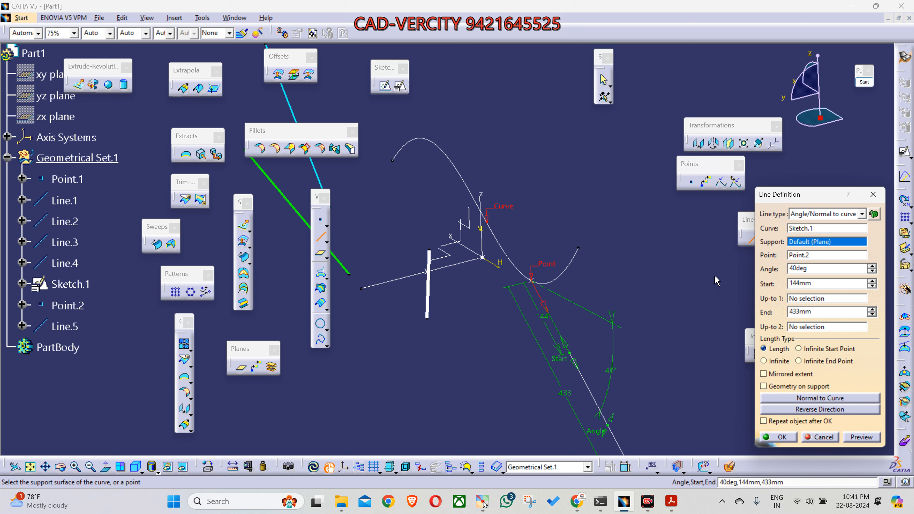
middle_drag(576, 379, 571, 338)
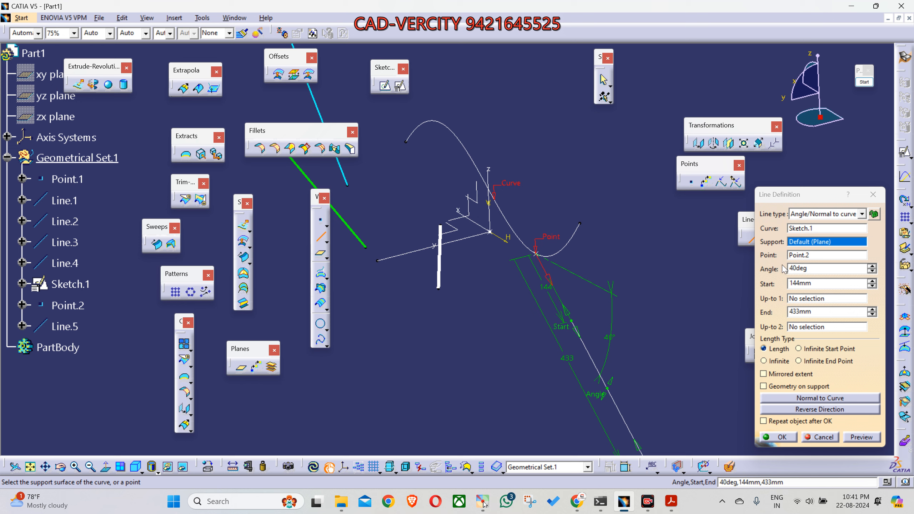
click(801, 245)
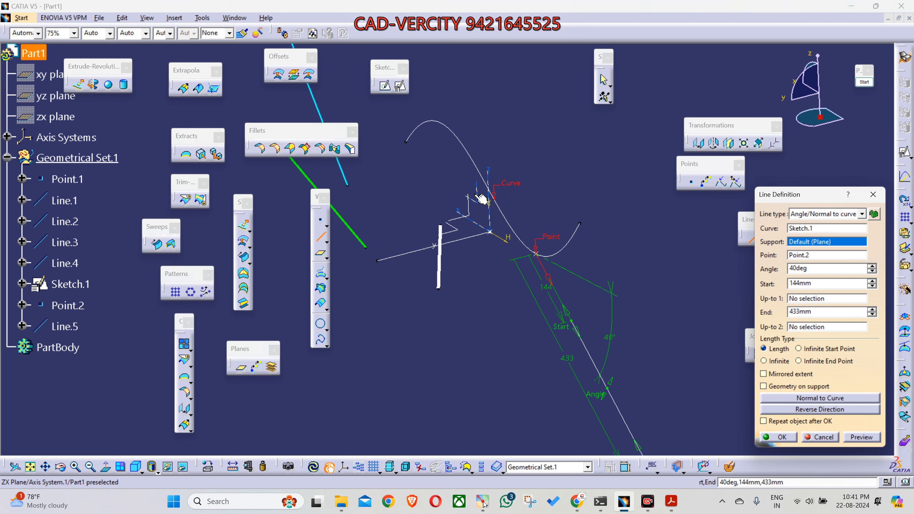
click(482, 206)
mouse_move(477, 309)
middle_down()
mouse_move(490, 309)
mouse_move(483, 301)
middle_up()
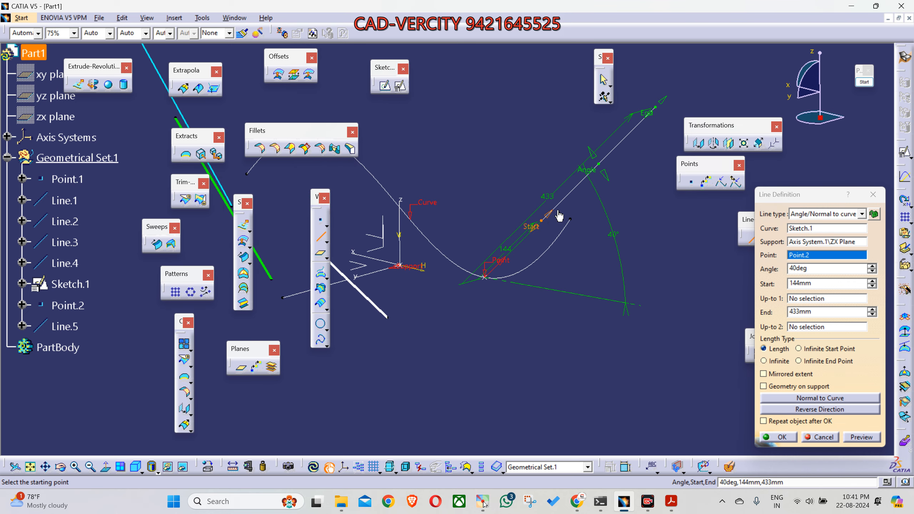
Step: Move the line's start to about 151 mm, set its angle to 90 degrees, and preview it
drag(535, 227, 533, 214)
drag(592, 153, 479, 194)
middle_drag(586, 192, 583, 277)
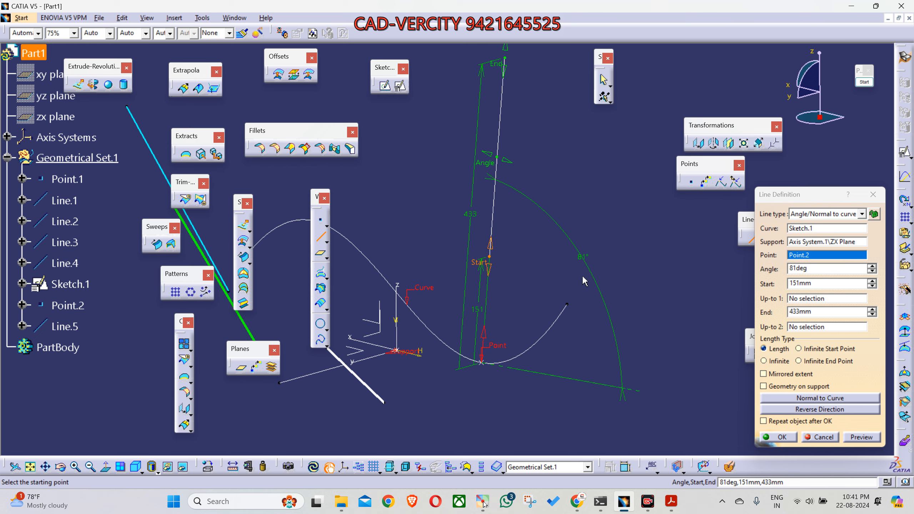
double_click(805, 269)
text(90)
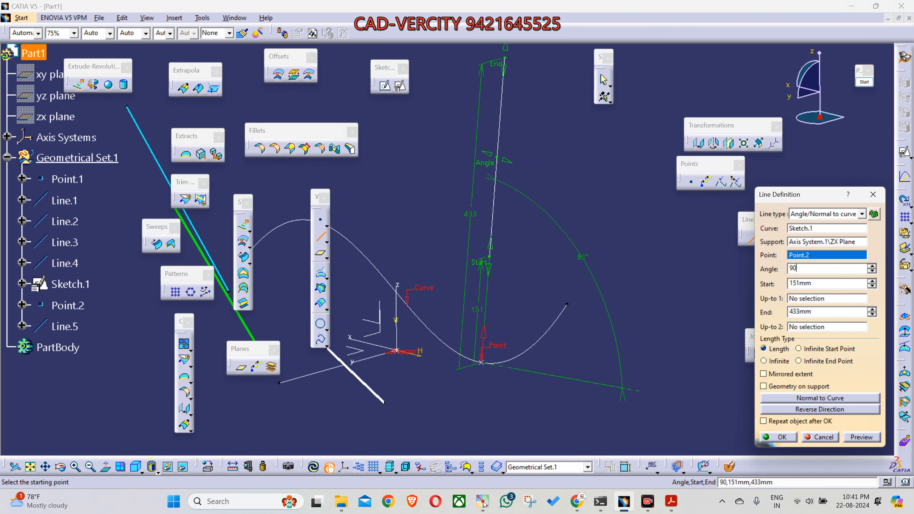
drag(814, 268, 784, 273)
click(867, 437)
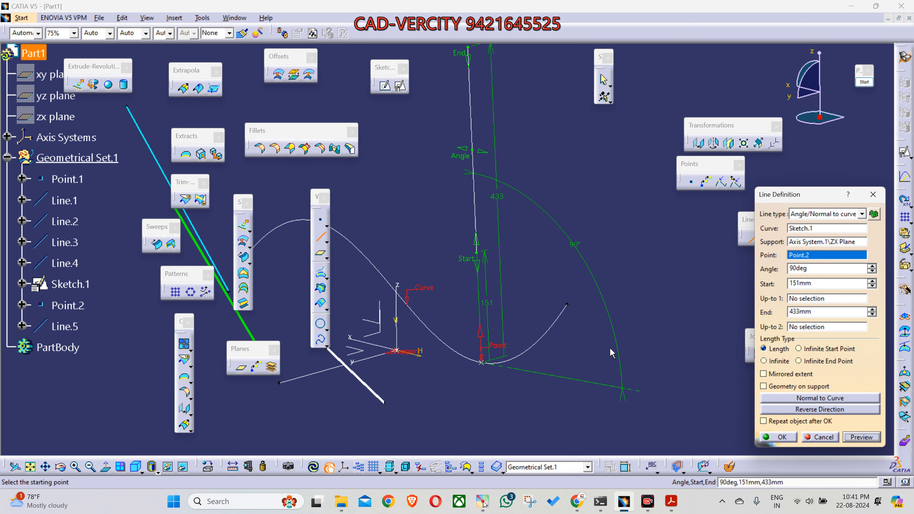
Step: Extend the line's start through the point to the other side of the curve, about -182 mm, and create the line
middle_drag(612, 350, 587, 349)
drag(474, 273, 474, 445)
middle_drag(475, 388, 549, 180)
middle_drag(592, 331, 534, 332)
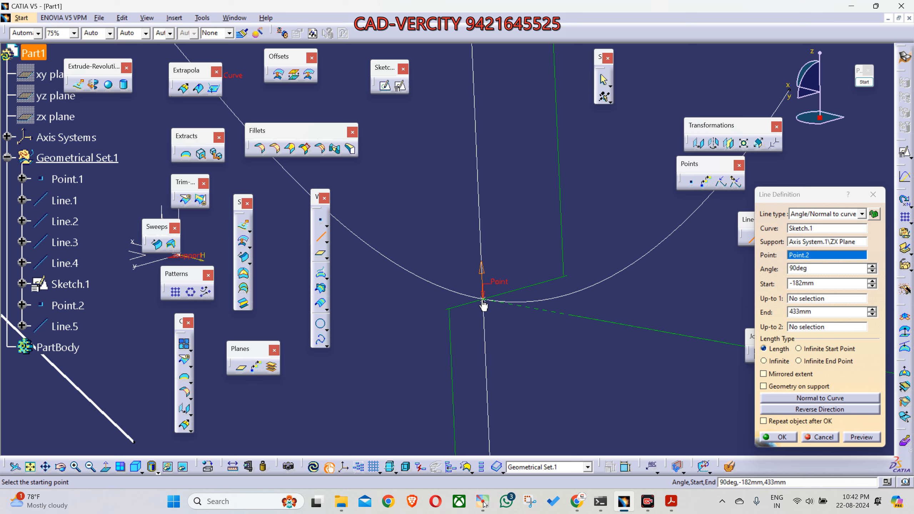
middle_drag(483, 306, 507, 376)
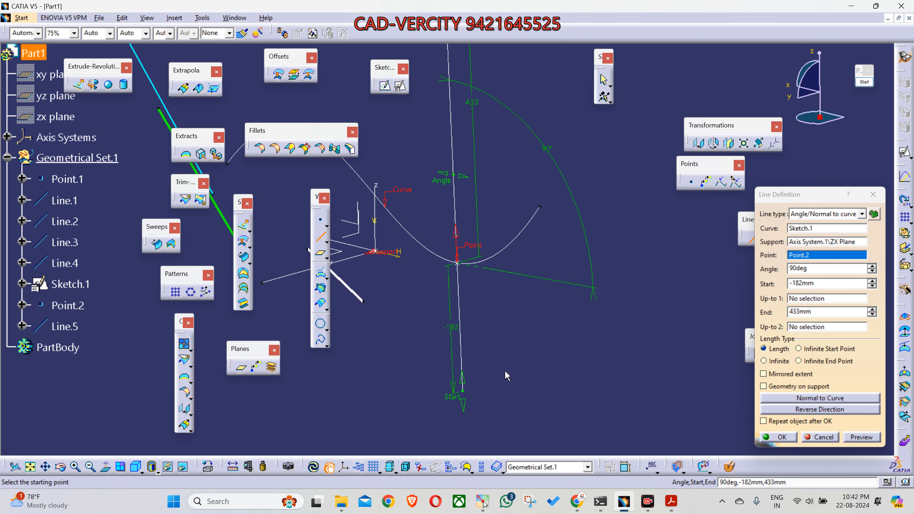
click(779, 437)
Step: Give the new normal line, Line.5, a thicker line weight
middle_drag(578, 364, 546, 360)
click(525, 355)
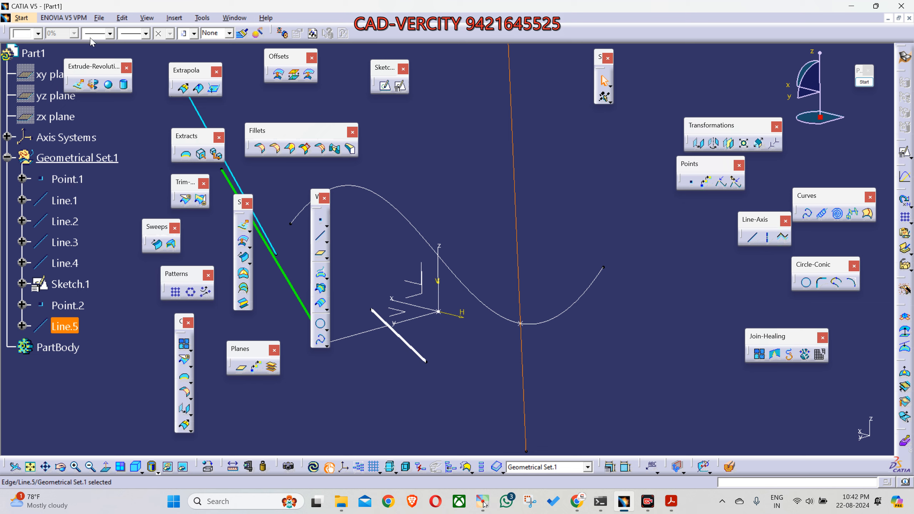
click(102, 33)
click(105, 74)
click(561, 217)
middle_drag(560, 268, 528, 302)
Step: Begin a second Angle/Normal to curve line with Sketch.1 as its curve and Point.2 as its point
click(757, 242)
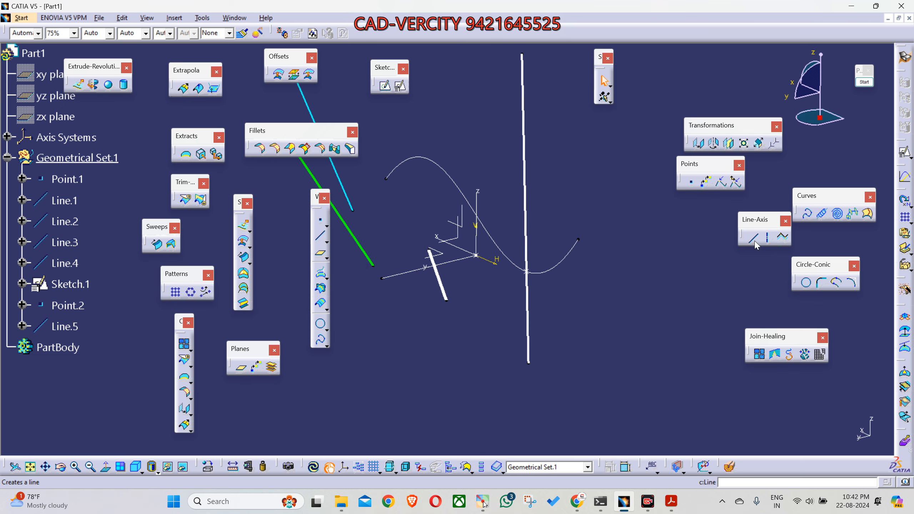
click(751, 239)
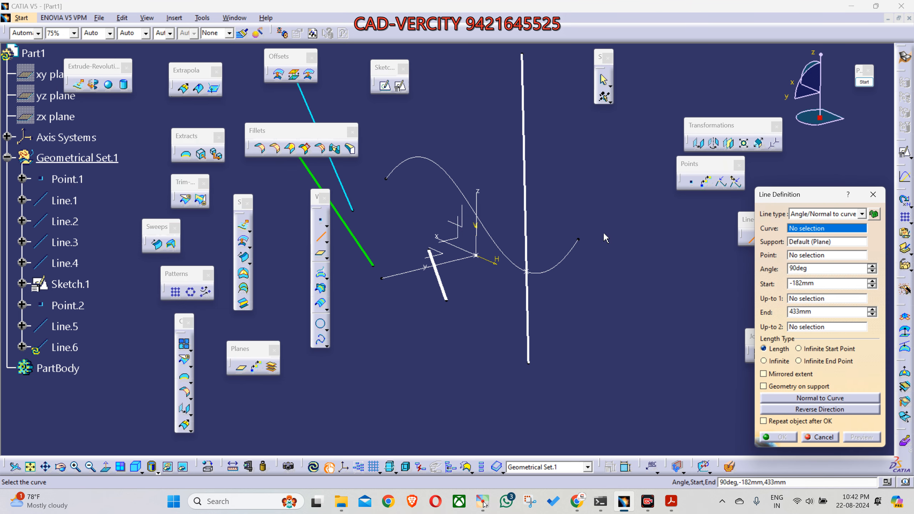
click(566, 271)
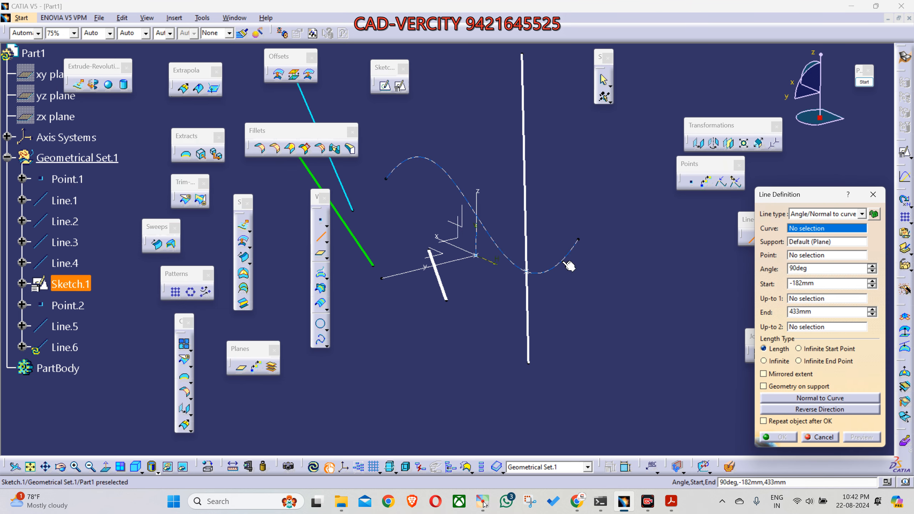
click(526, 271)
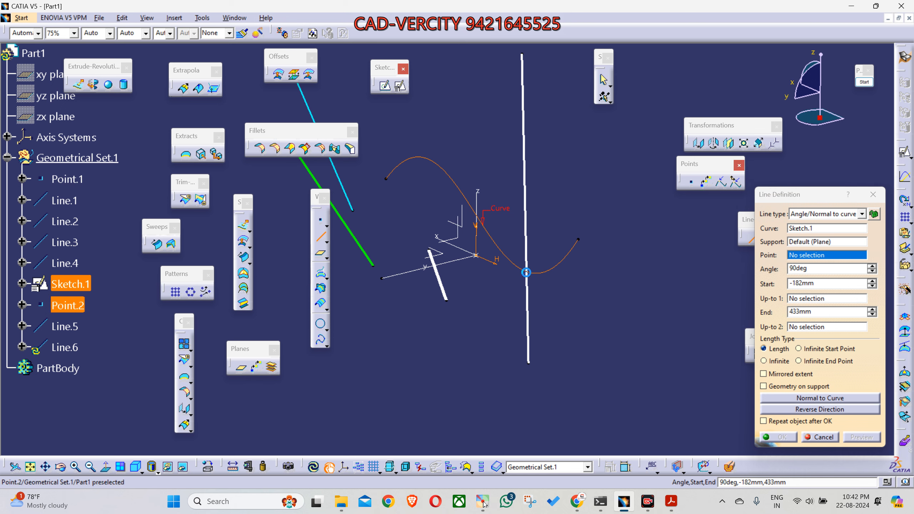
Step: Try the axis system's YZ plane as the second line's support
click(799, 242)
middle_drag(604, 331, 602, 307)
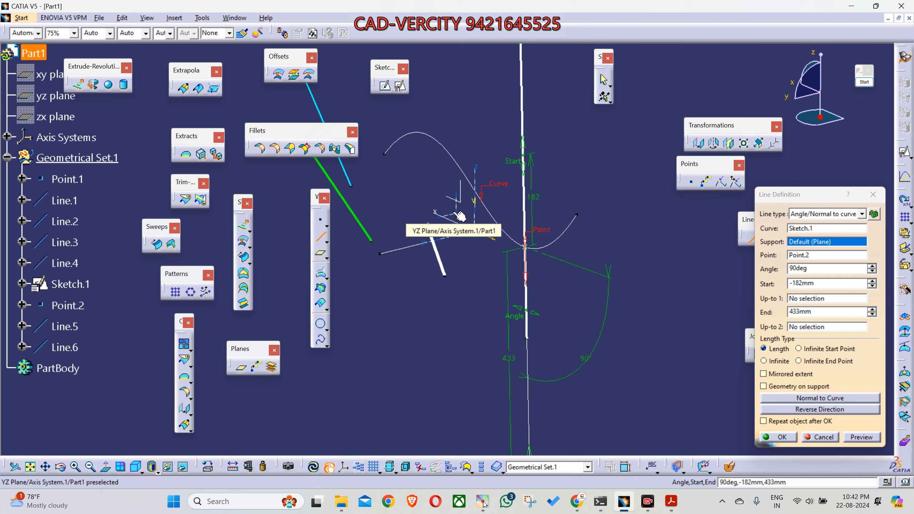
click(460, 216)
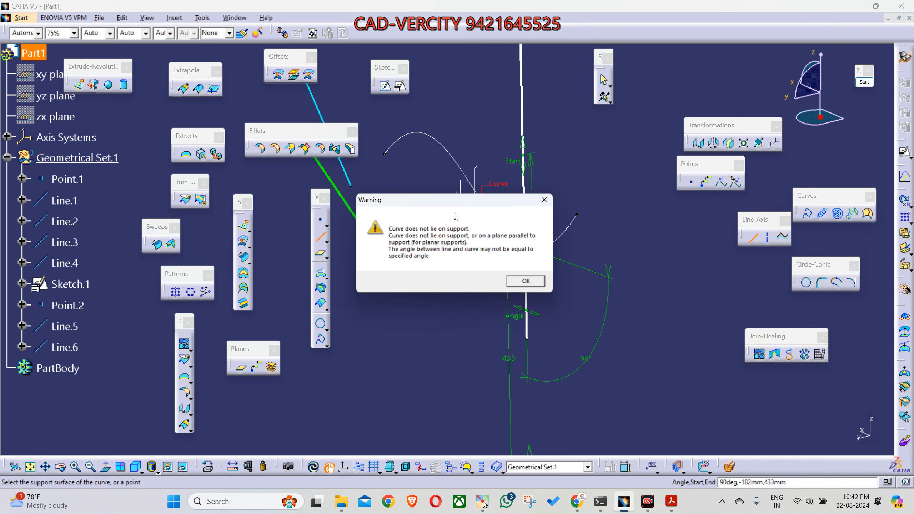
click(531, 284)
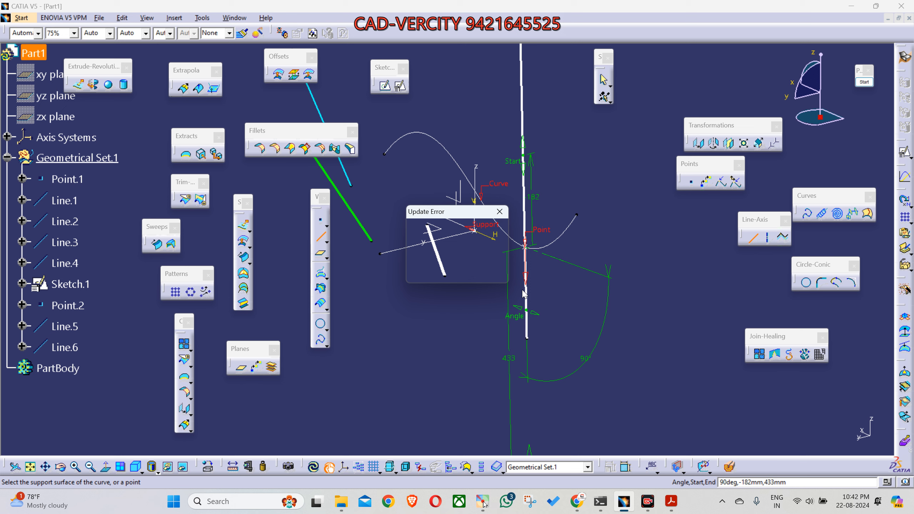
click(501, 214)
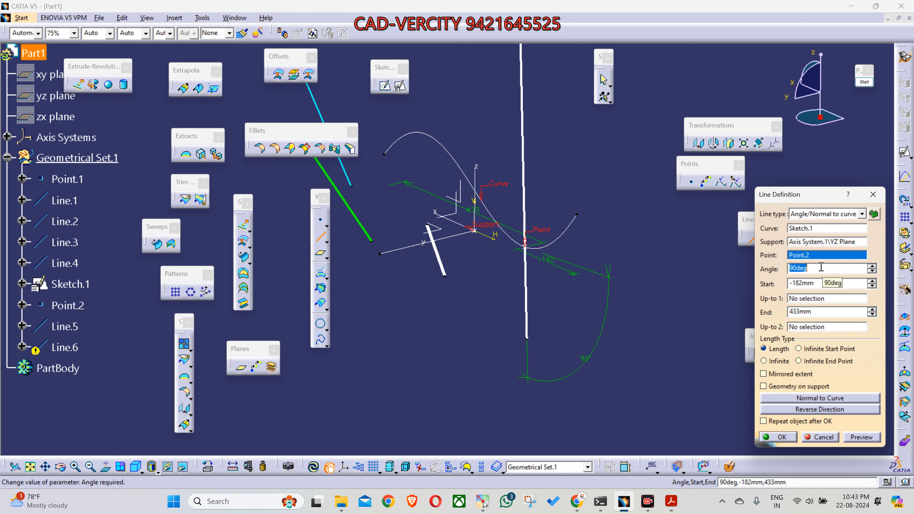
Step: Try to change the second line's type to Tangent to curve and create it
click(845, 214)
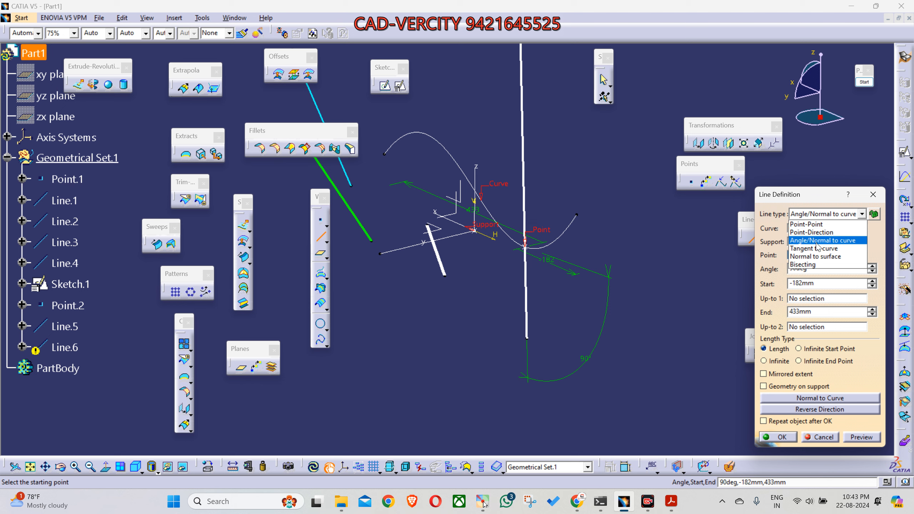
click(817, 248)
click(778, 437)
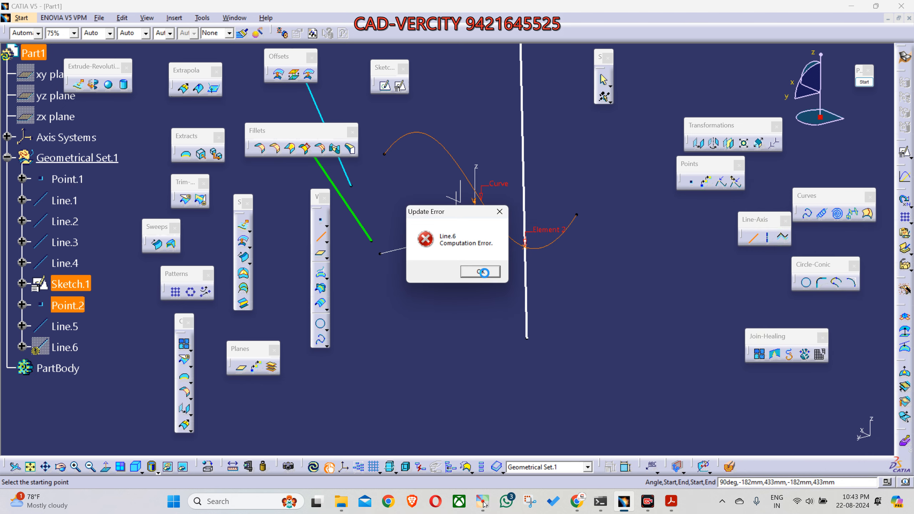
Step: Dismiss the update error and set the Tangent to curve line's support to the axis system's ZX plane
click(482, 272)
middle_drag(603, 313, 653, 275)
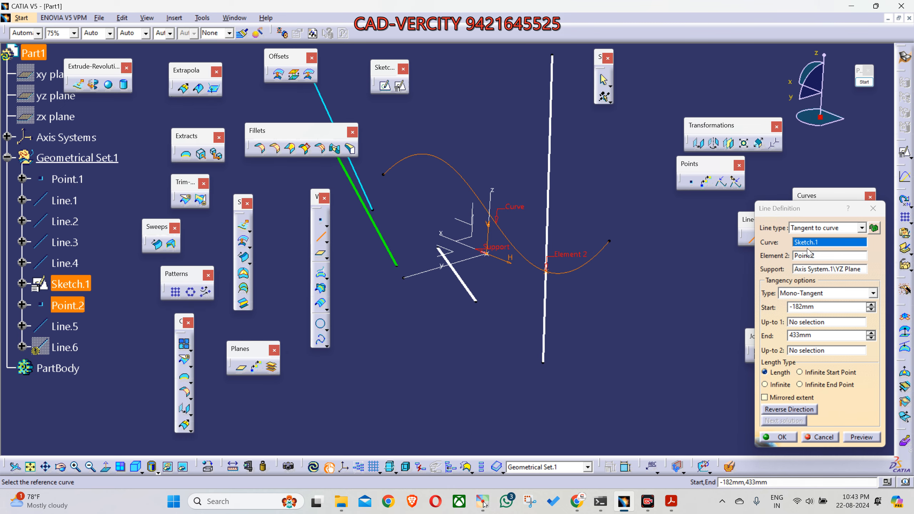
click(800, 242)
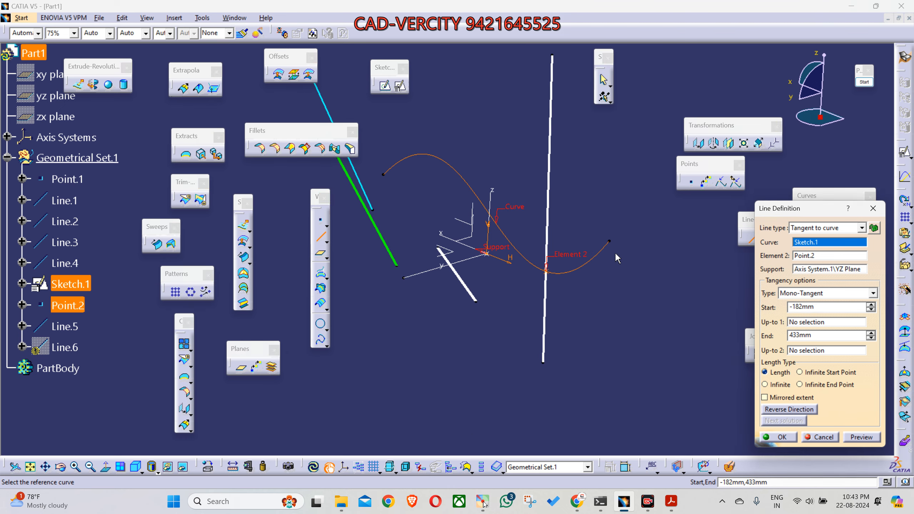
click(809, 256)
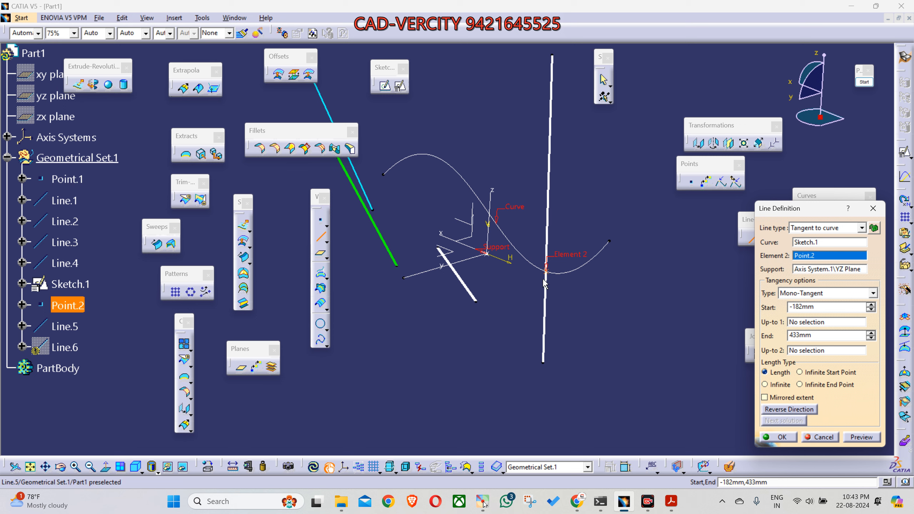
click(805, 272)
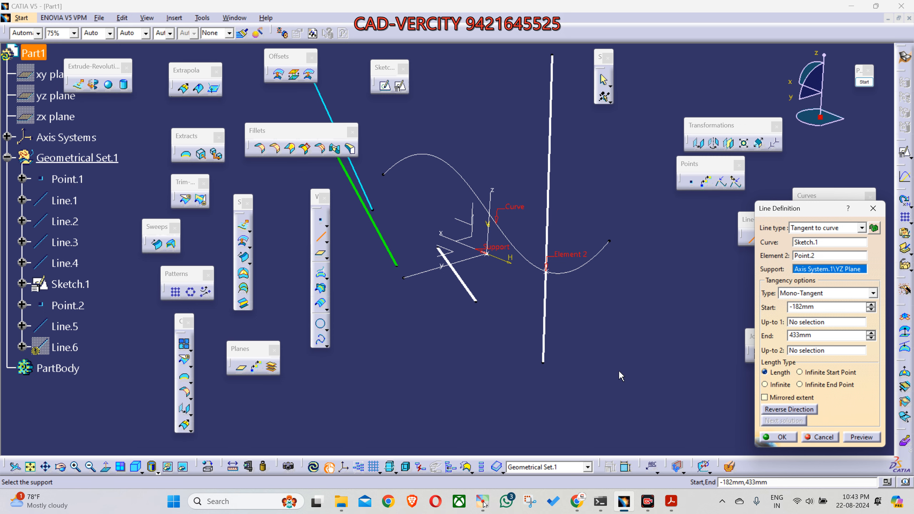
middle_drag(618, 371, 390, 359)
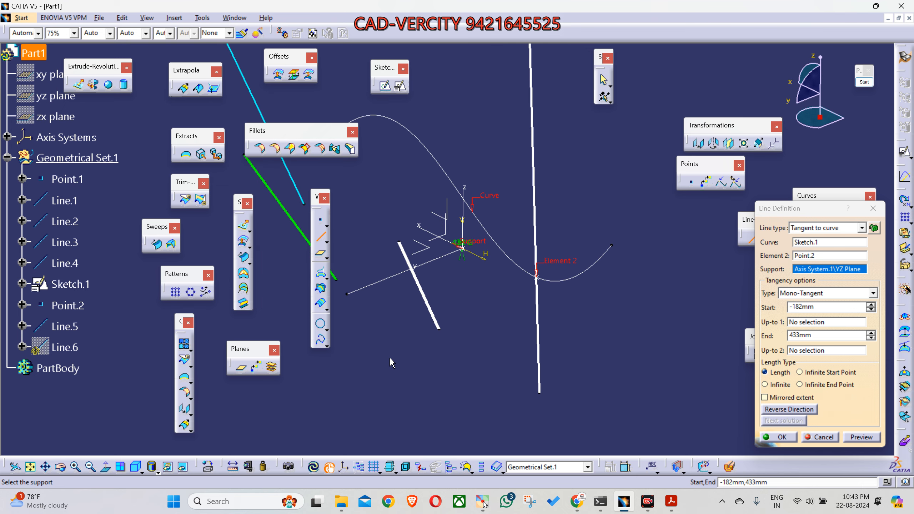
click(445, 231)
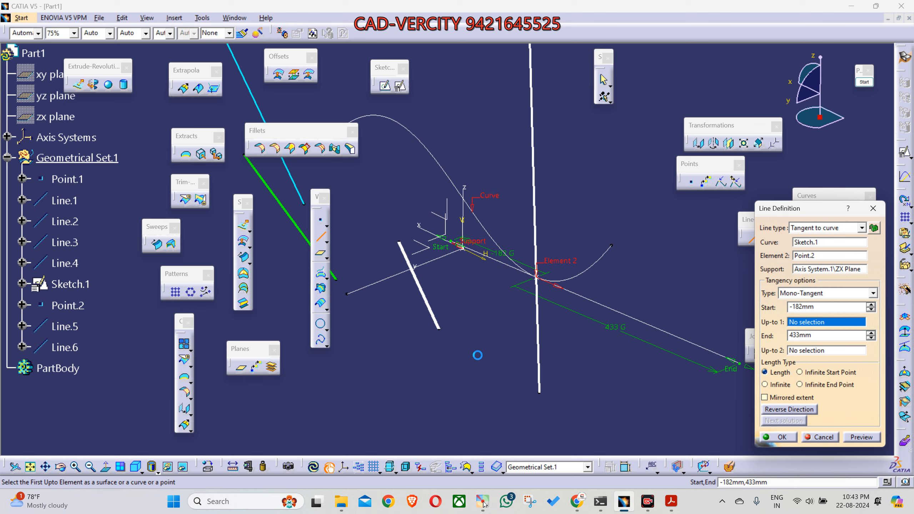
Step: Shorten the tangent line to a start of about -118 mm and an end of about 111 mm, and create it
middle_drag(531, 361, 515, 319)
drag(429, 209, 467, 236)
drag(723, 333, 576, 281)
middle_drag(576, 326, 619, 358)
click(778, 437)
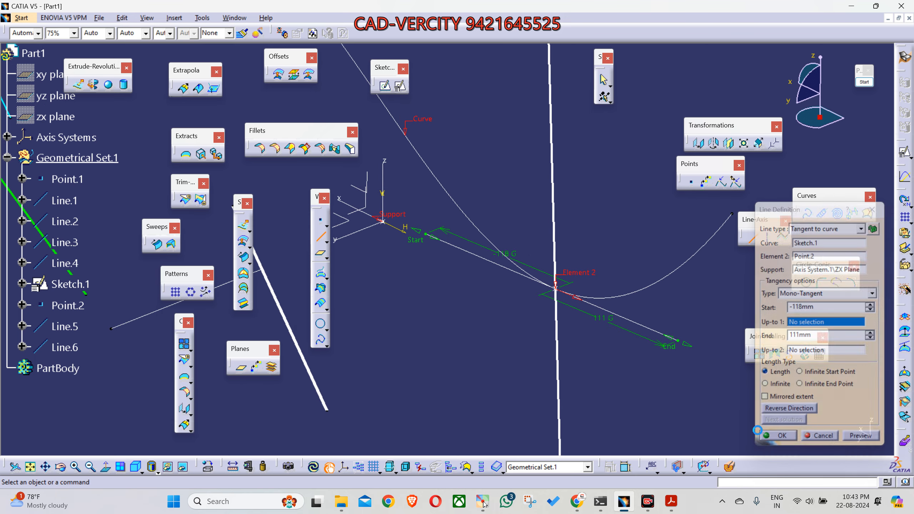
Step: Give the new tangent line, Line.6, a 1.4 mm line thickness and a yellow colour
click(110, 35)
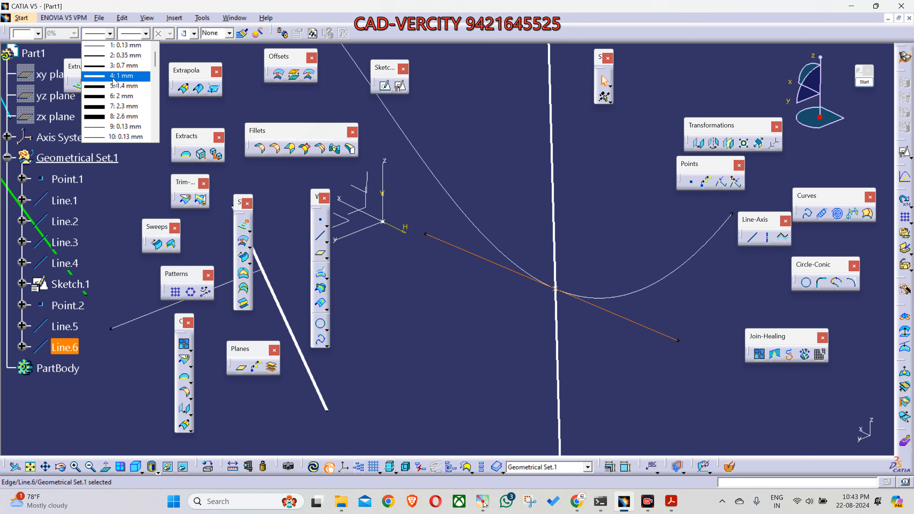
click(122, 86)
click(38, 34)
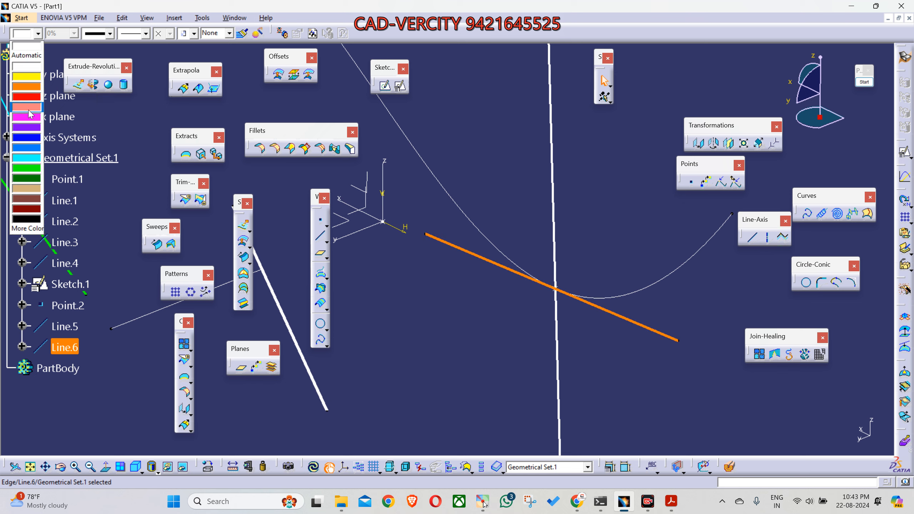
click(29, 86)
click(477, 343)
middle_drag(479, 344, 504, 386)
click(504, 365)
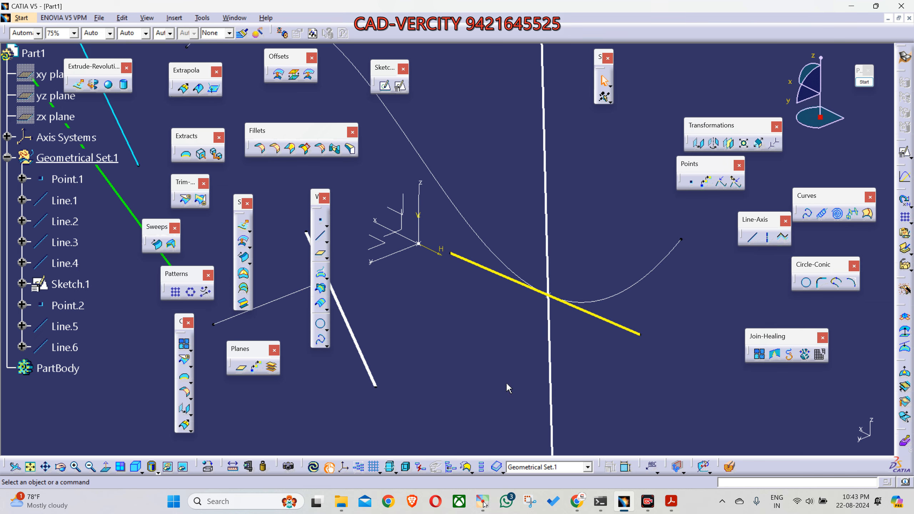
Step: Colour the vertical normal line, Line.5, tan
click(551, 368)
click(38, 33)
click(29, 188)
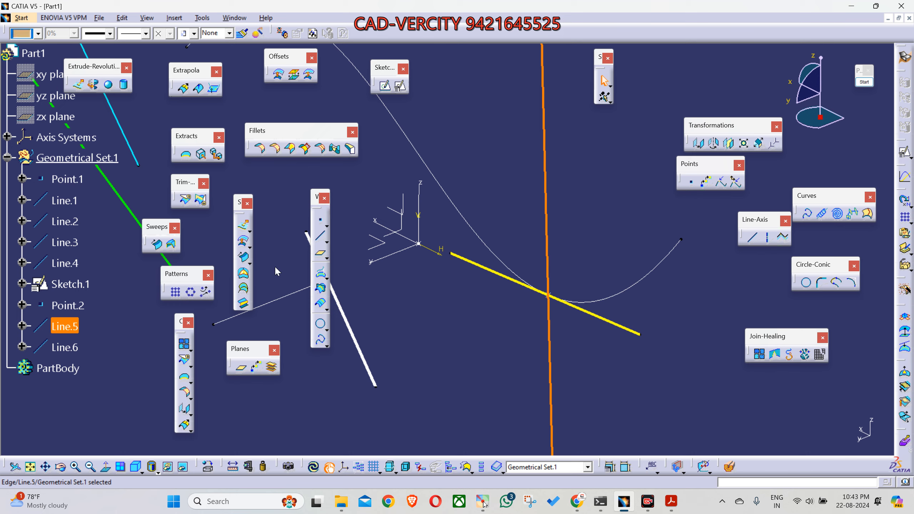
click(510, 377)
middle_drag(510, 376, 572, 342)
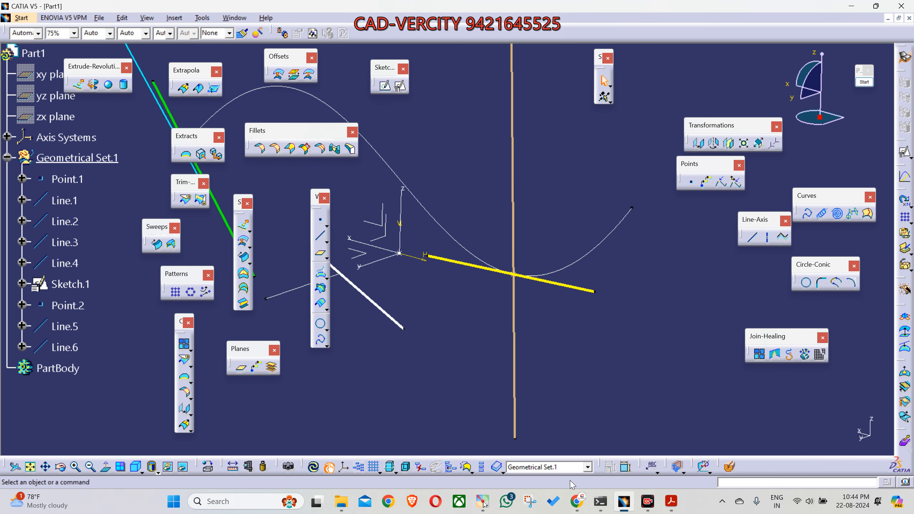
Step: Switch to WhatsApp in the browser, examine the shared picture of normal and tangent lines, and return to CATIA
mouse_move(578, 502)
click(530, 452)
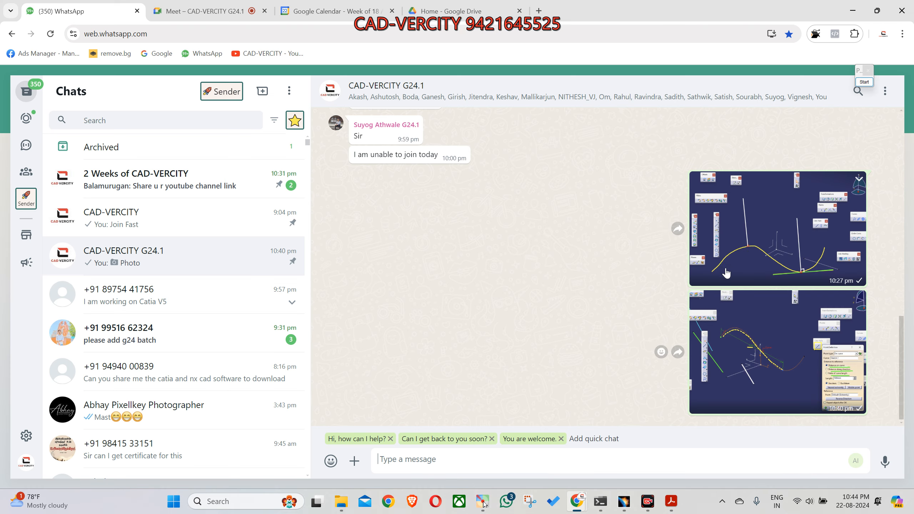
click(753, 242)
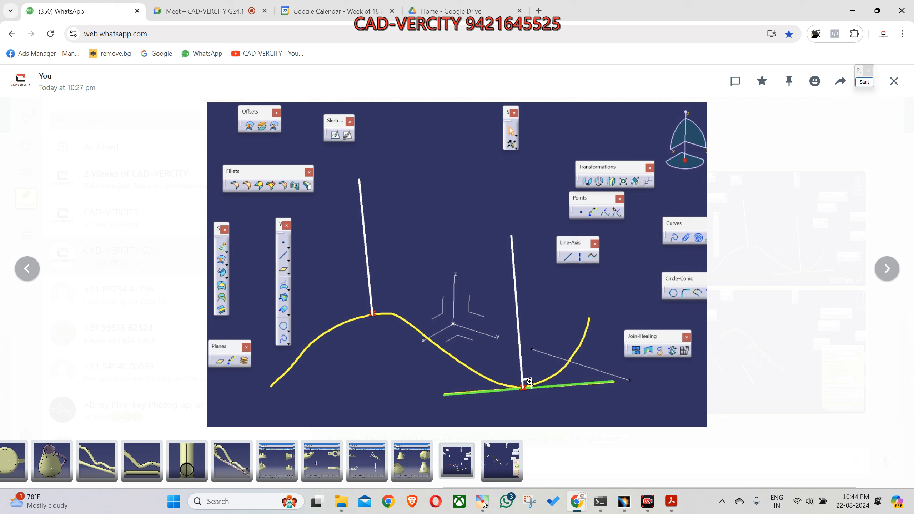
click(624, 502)
middle_drag(452, 305, 514, 365)
click(484, 359)
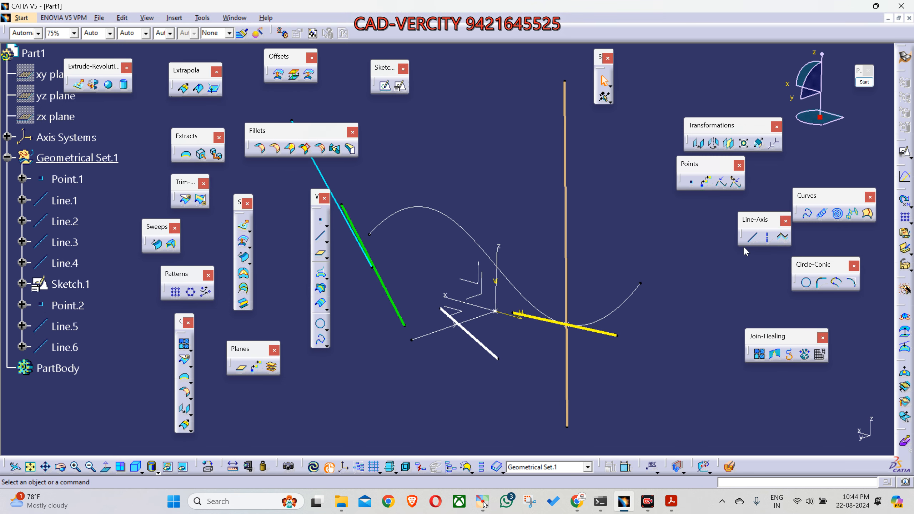
Step: Create a Point-Point line from the upper end of the green Line.3 to the upper end of the tan Line.5
click(752, 237)
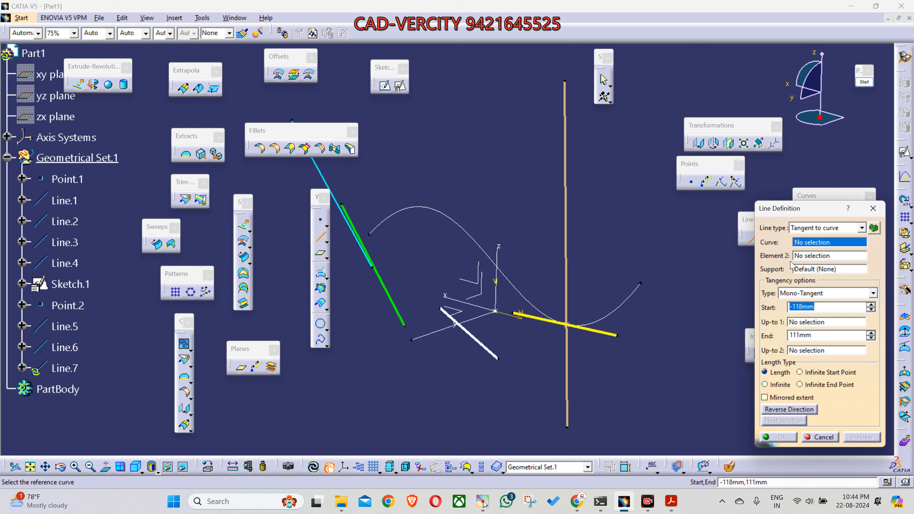
click(814, 230)
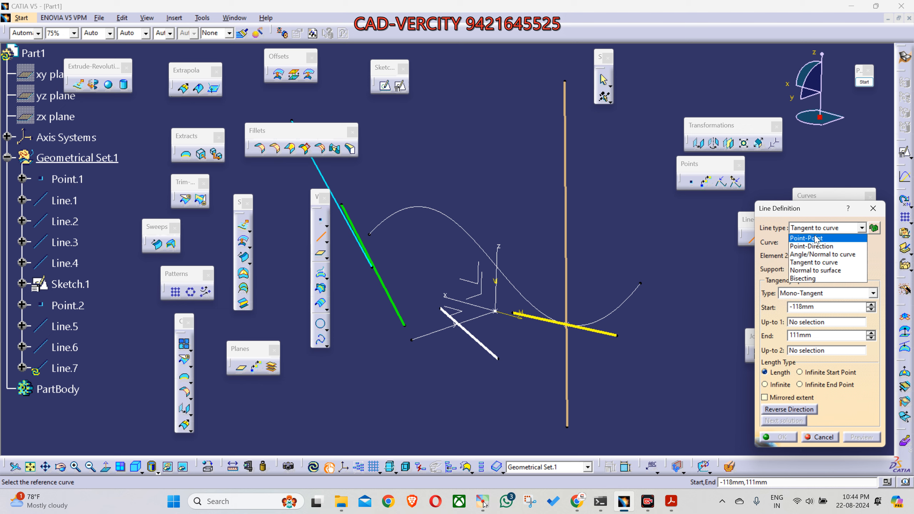
click(813, 239)
middle_drag(592, 217, 592, 286)
middle_drag(434, 264, 503, 283)
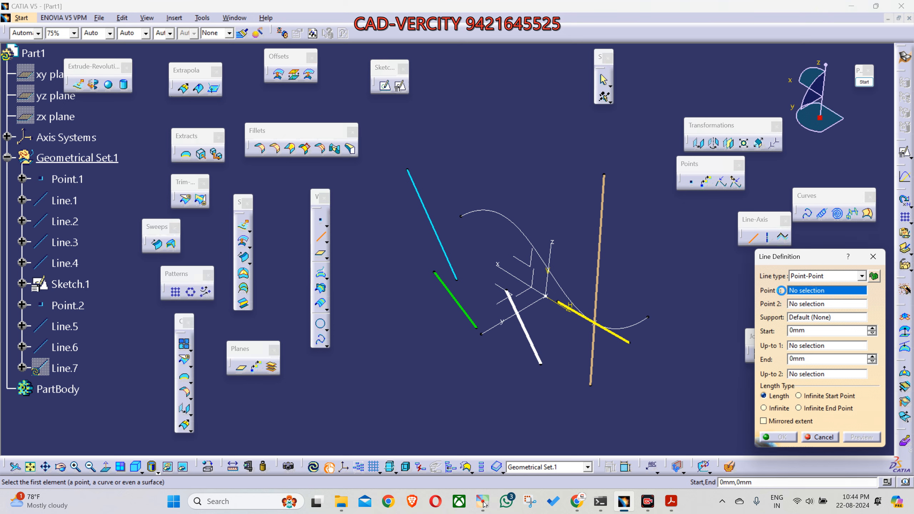
click(442, 275)
middle_drag(514, 313, 492, 288)
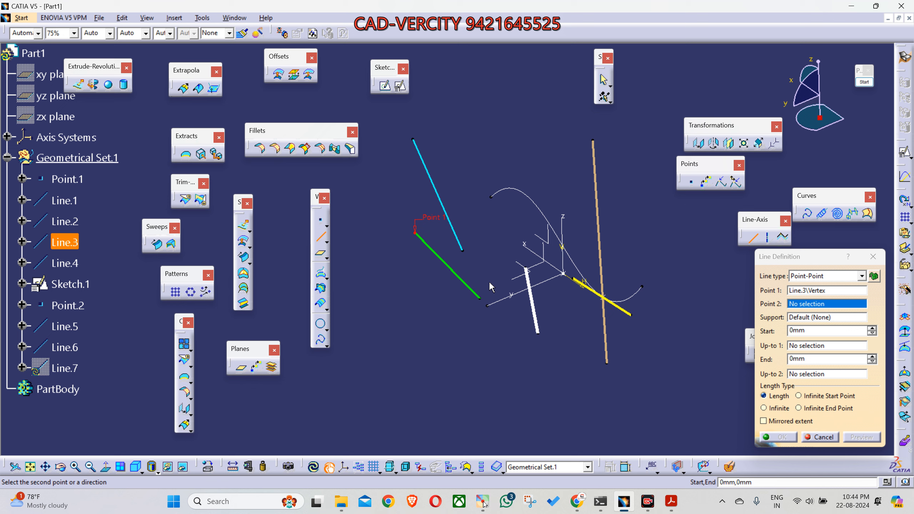
middle_drag(540, 397, 530, 421)
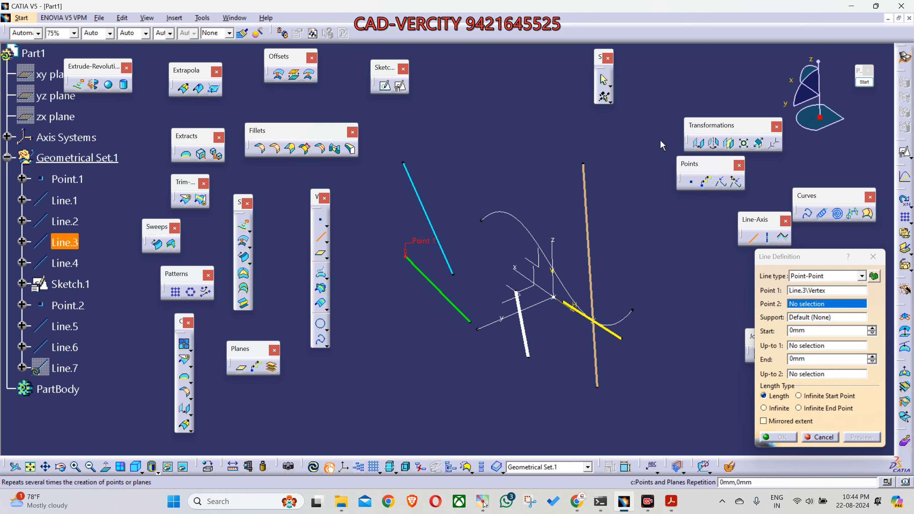
click(584, 164)
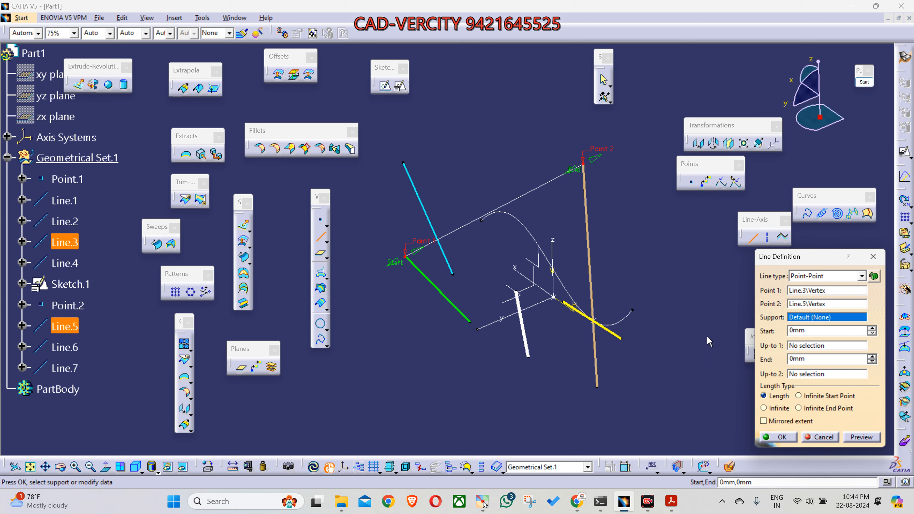
click(777, 437)
Step: Extend the point-point line by about 187 mm at its start and about 215 mm at its end
middle_drag(551, 207, 561, 199)
double_click(561, 199)
drag(441, 254, 362, 296)
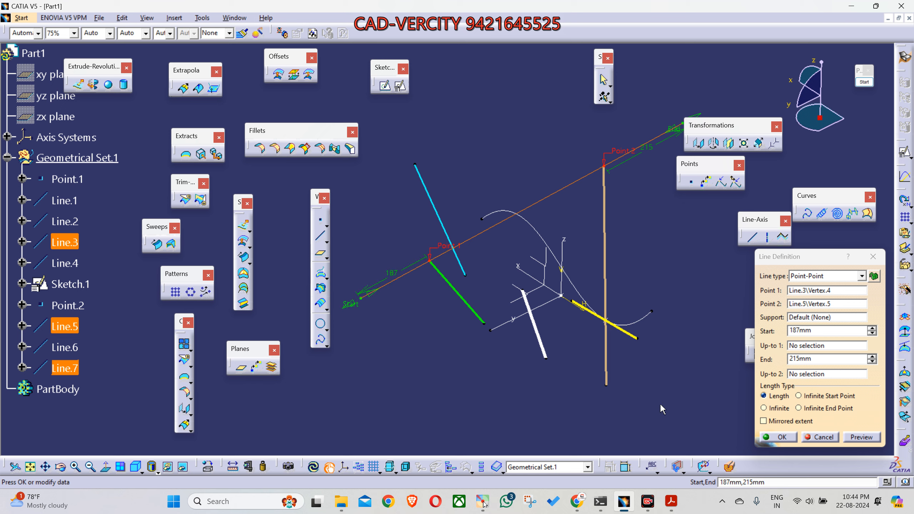
click(777, 437)
Step: Enable mirrored extent on the point-point line and set its end length to 350 mm
middle_drag(612, 391, 516, 247)
double_click(501, 230)
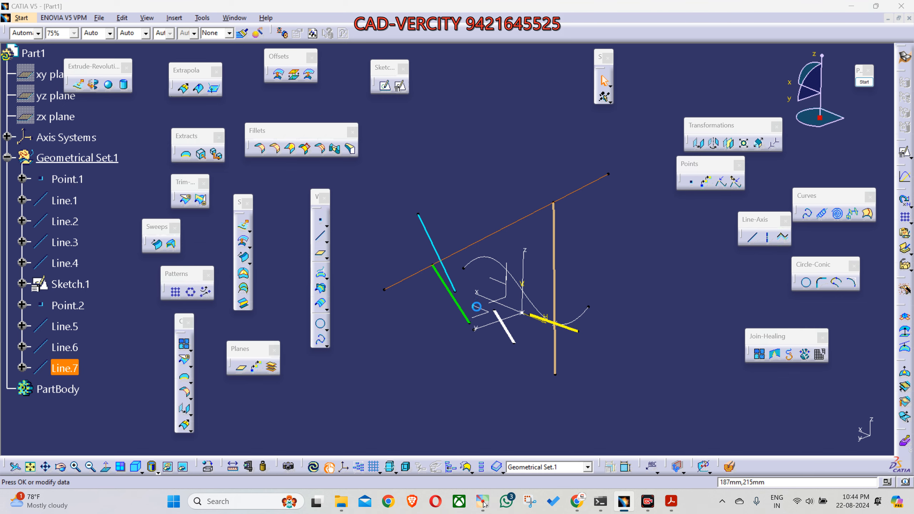
drag(399, 265, 391, 255)
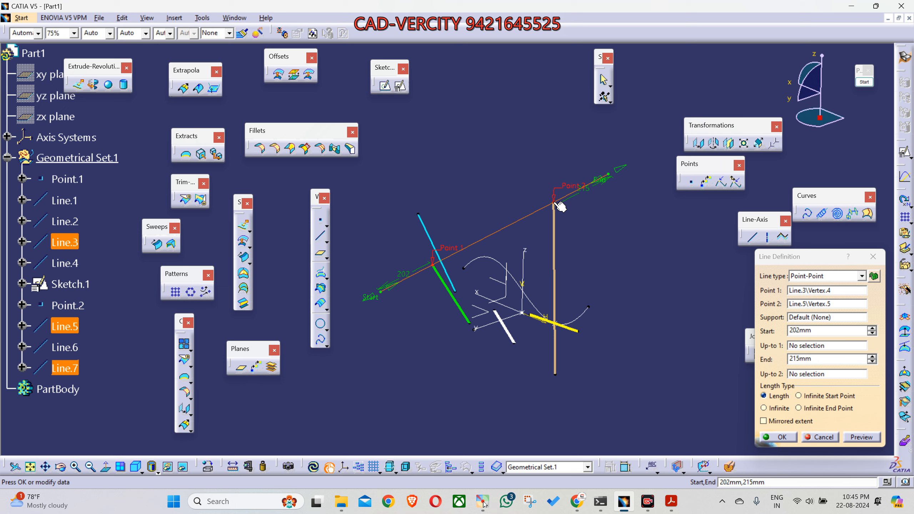
click(787, 422)
drag(600, 186, 639, 167)
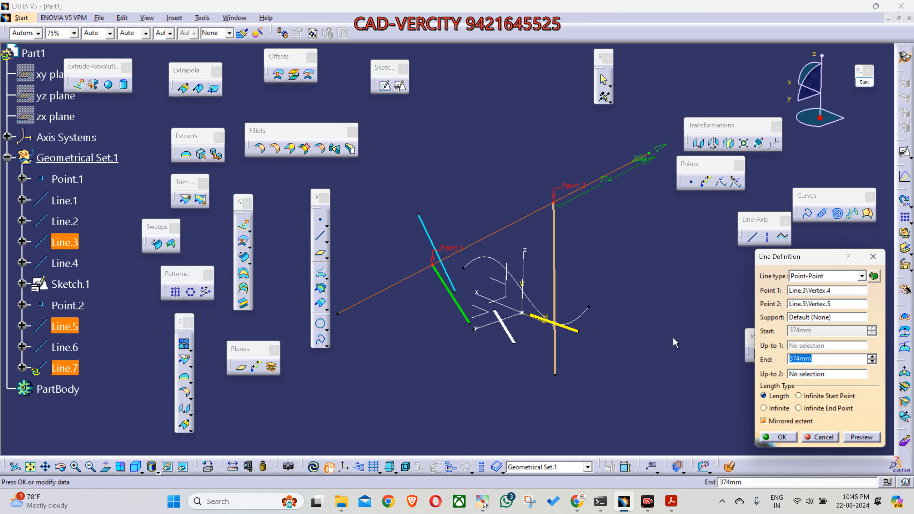
text(350)
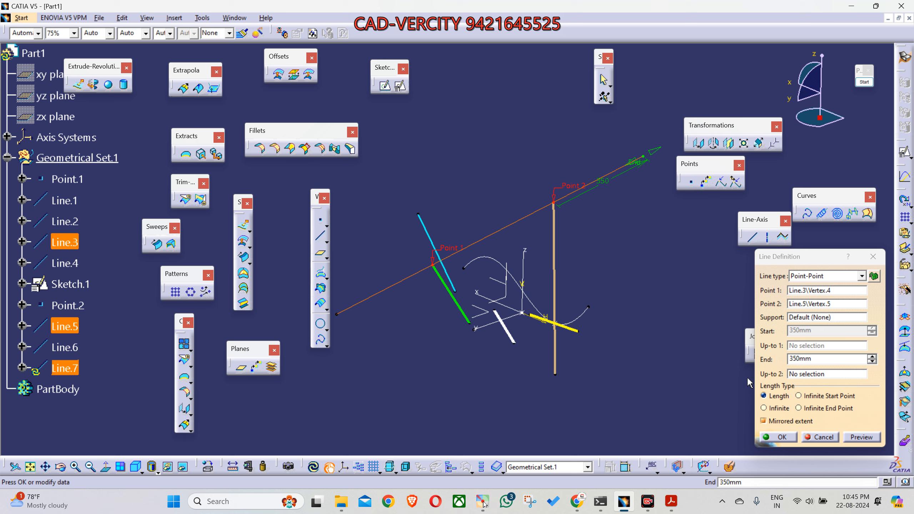
click(787, 438)
Step: Reopen the point-point line's definition and annotate its End value with a yellow and a green rectangle
middle_drag(618, 383, 518, 362)
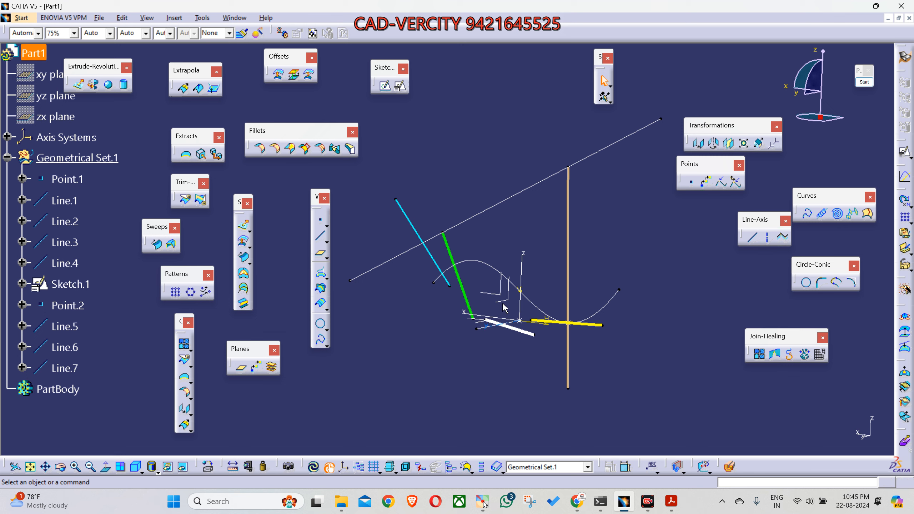
double_click(489, 209)
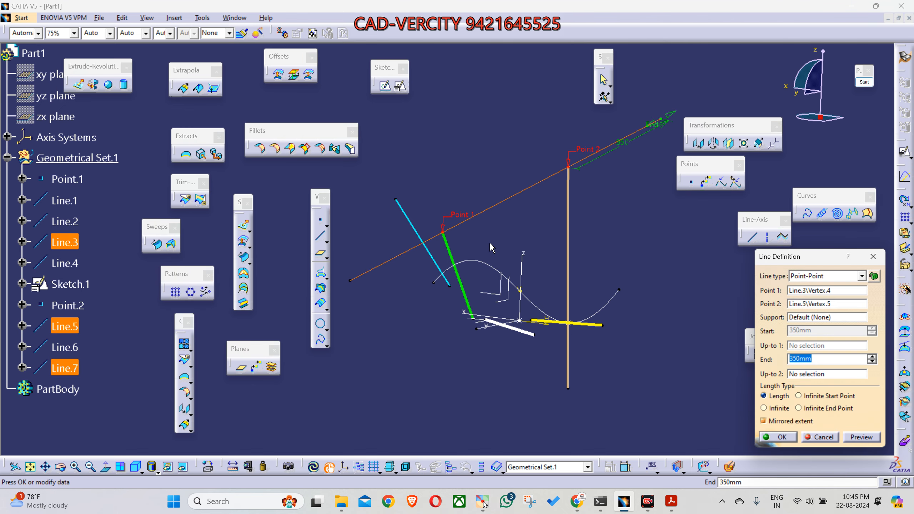
click(864, 82)
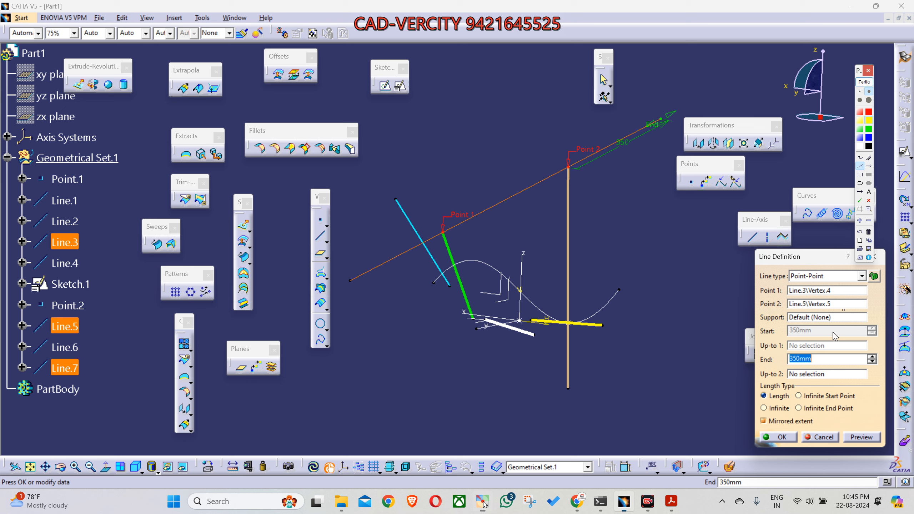
click(860, 175)
drag(778, 346, 826, 368)
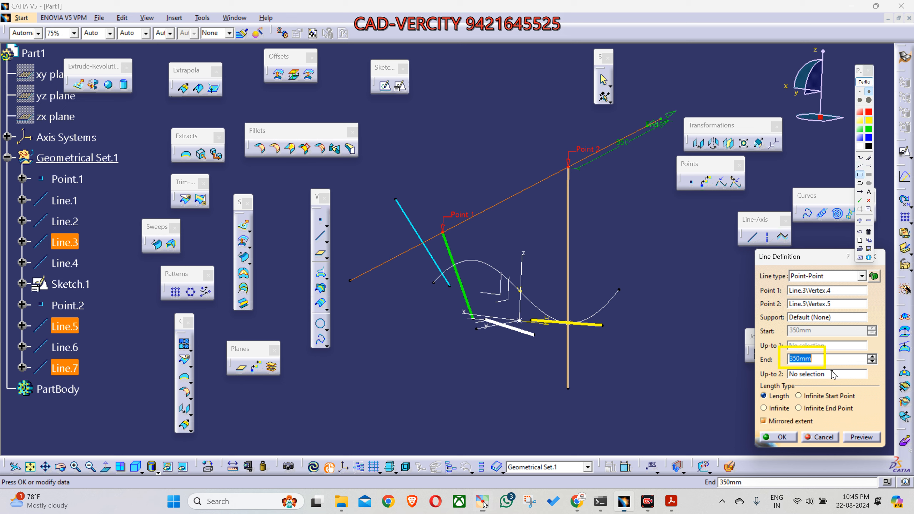
click(869, 129)
drag(777, 347, 833, 366)
Step: Annotate both extensions of the line with outward green arrows and mark the Mirrored extent option
click(869, 166)
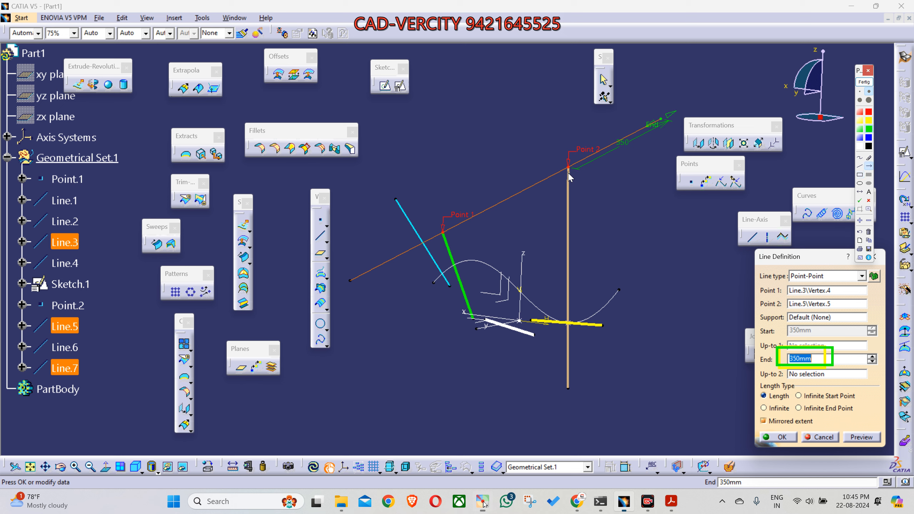
drag(577, 170, 682, 123)
drag(440, 245, 352, 287)
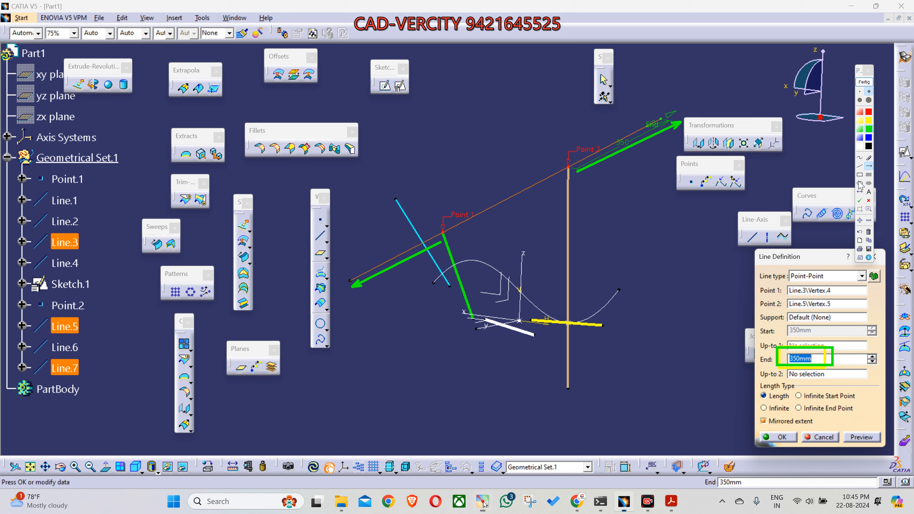
drag(752, 411, 821, 431)
Step: Capture a screenshot of the annotated model area with the line definition, and end the on-screen annotation
key(super+shift+s)
drag(304, 71, 854, 468)
click(864, 82)
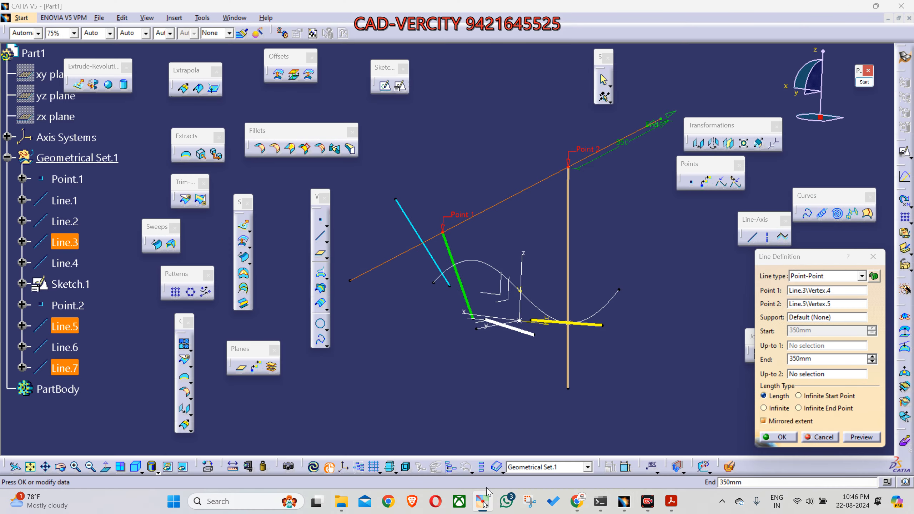
Step: Switch to WhatsApp, send the captured screenshot to the CAD-VERCITY G24.1 group chat, and return to CATIA
click(578, 503)
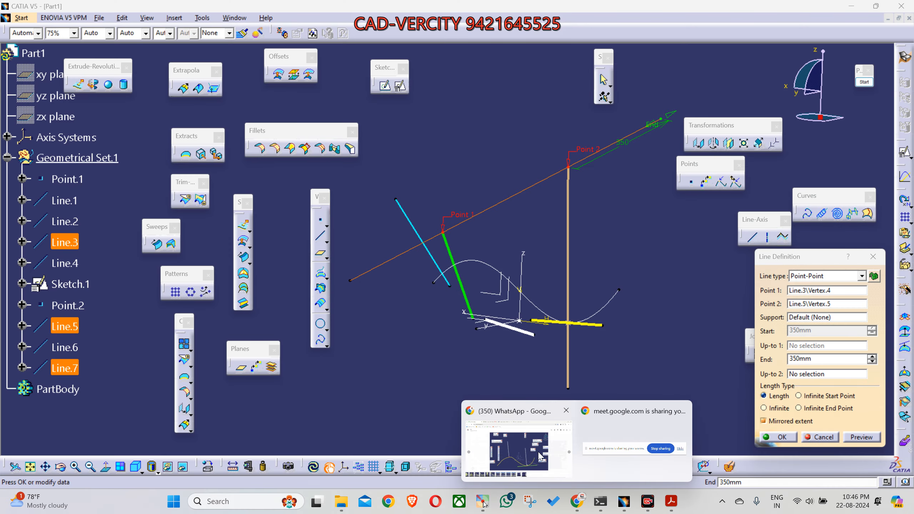
click(538, 452)
key(Escape)
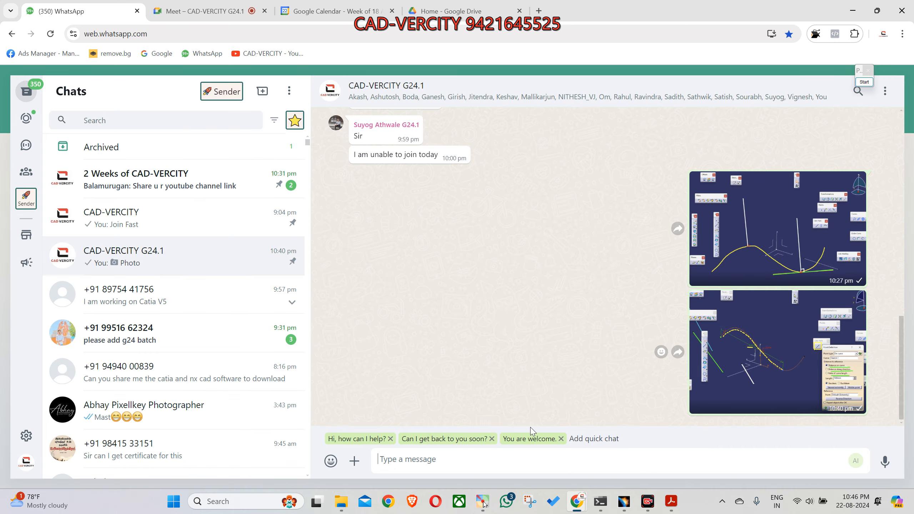
key(ctrl+v)
key(Return)
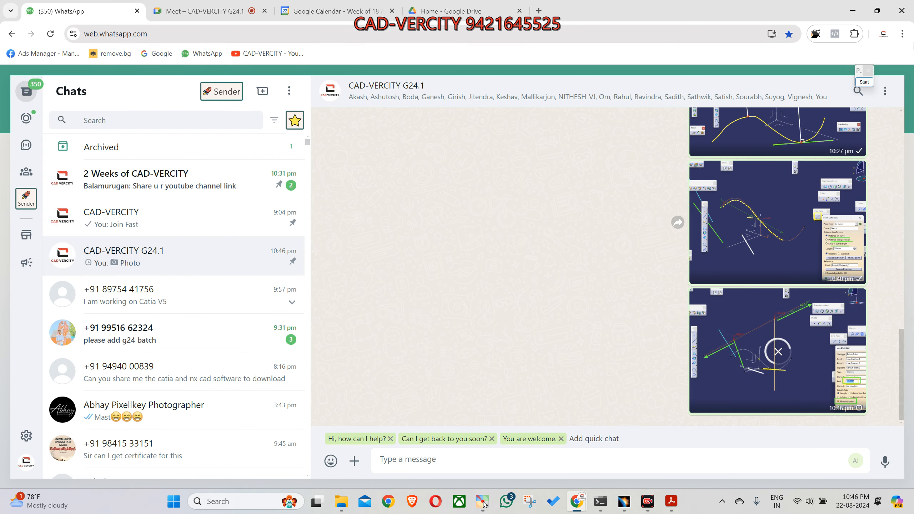
click(853, 13)
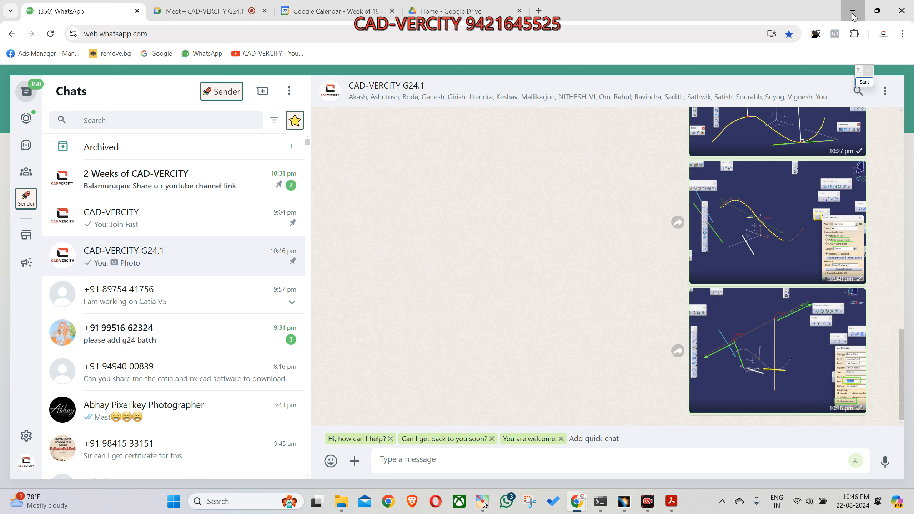
Step: Keep the Point-Point line type and accept the 350 mm mirrored line definition
middle_drag(450, 342, 481, 378)
click(807, 276)
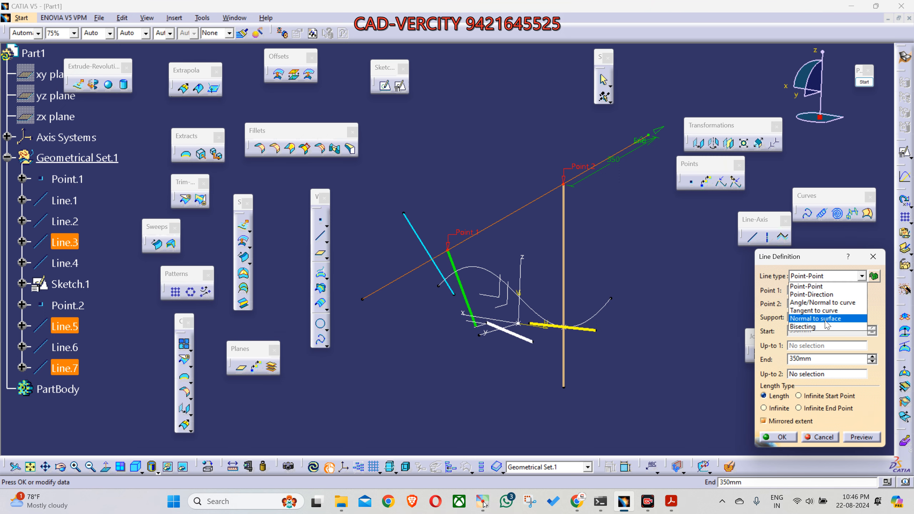
click(808, 287)
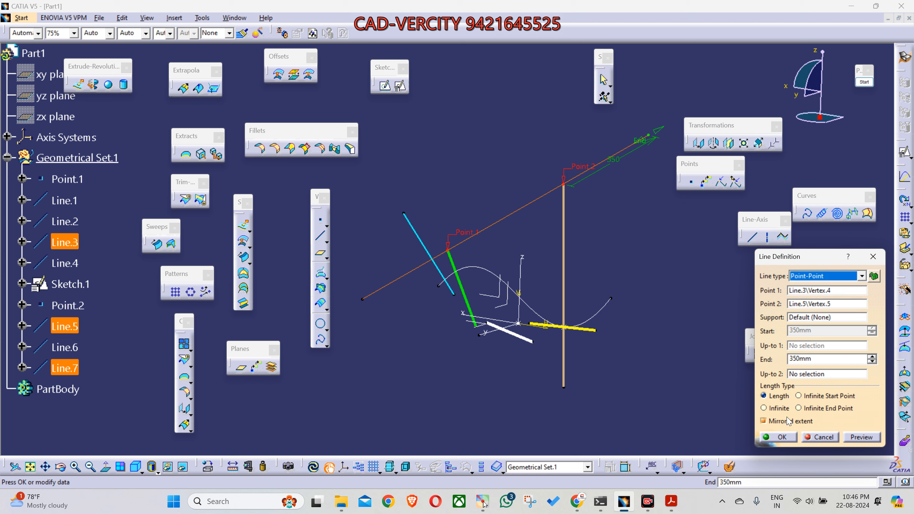
click(779, 437)
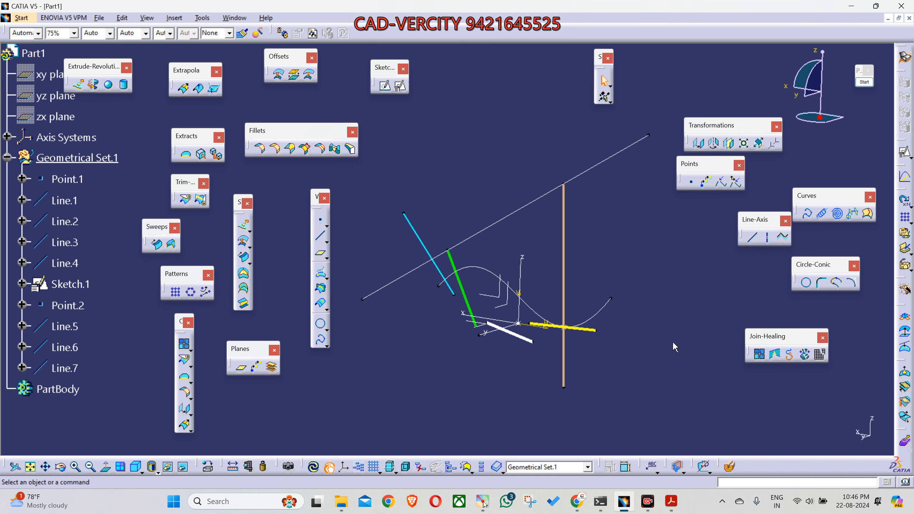
Step: Start a new Point-Point line between the two end vertices of the Sketch.1 curve
click(753, 237)
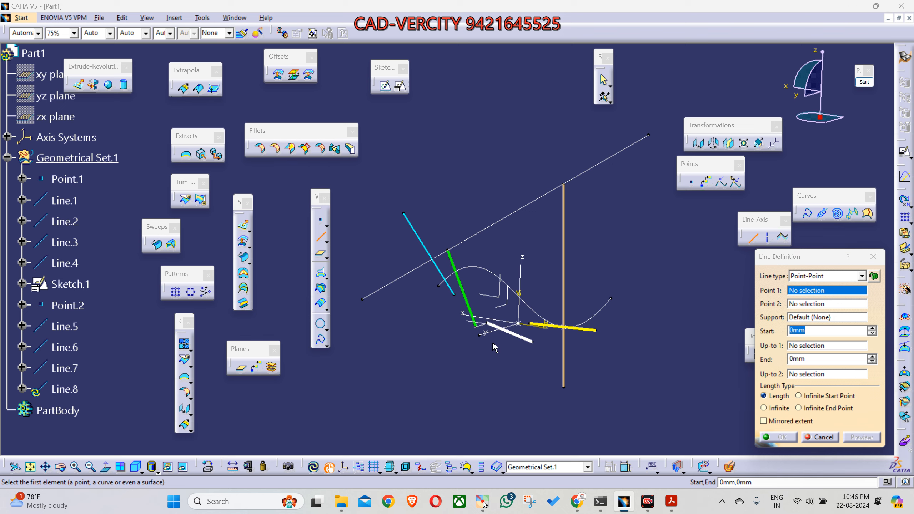
middle_drag(490, 346, 547, 387)
mouse_move(495, 269)
middle_down()
mouse_move(414, 291)
mouse_move(439, 240)
middle_up()
click(451, 223)
mouse_move(502, 357)
middle_down()
mouse_move(473, 332)
mouse_move(481, 327)
middle_up()
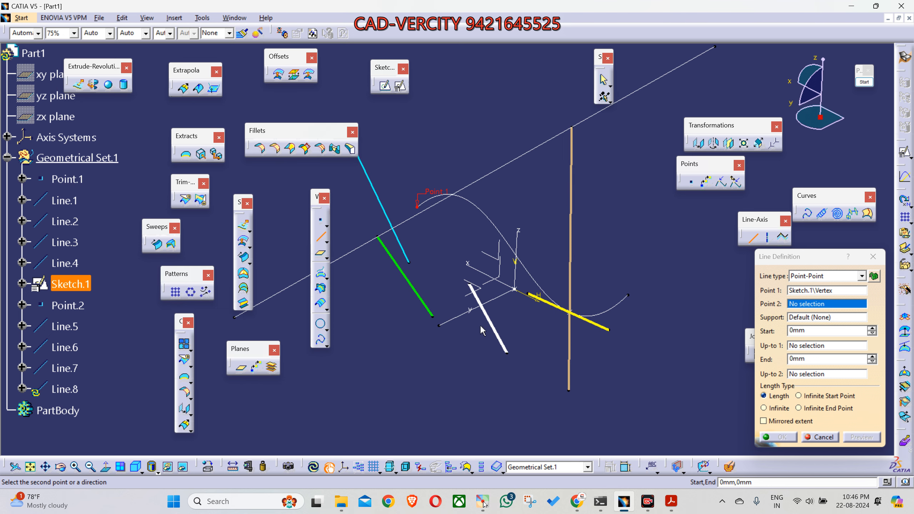
click(628, 295)
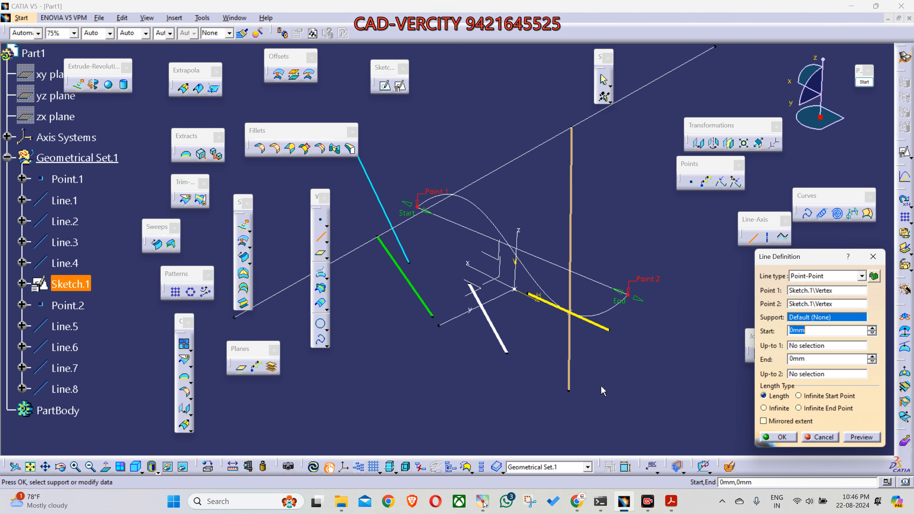
Step: Extend the line freehand beyond both points, about 97 mm at the start and 152 mm at the end
drag(635, 311, 642, 316)
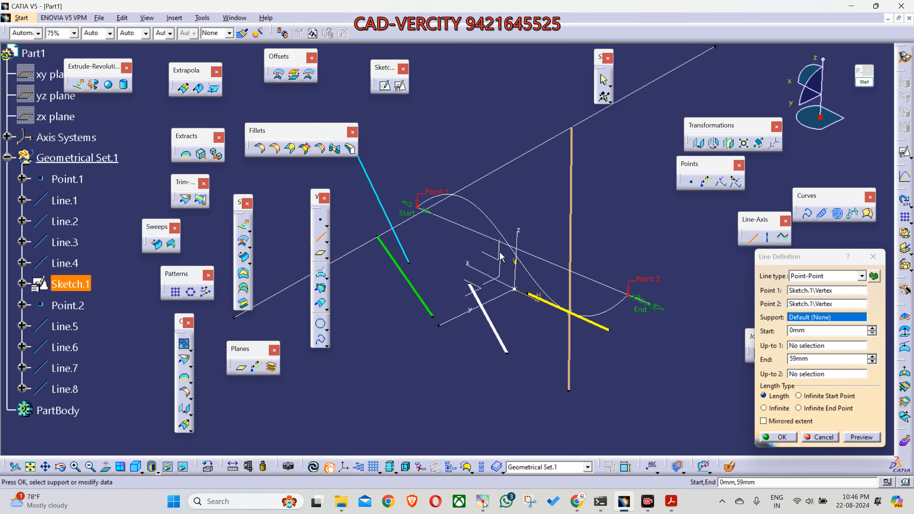
drag(404, 216, 385, 206)
drag(635, 312, 666, 323)
drag(402, 211, 374, 194)
Step: Set the line's Start and End extensions to 0 mm and create it
drag(814, 331, 741, 331)
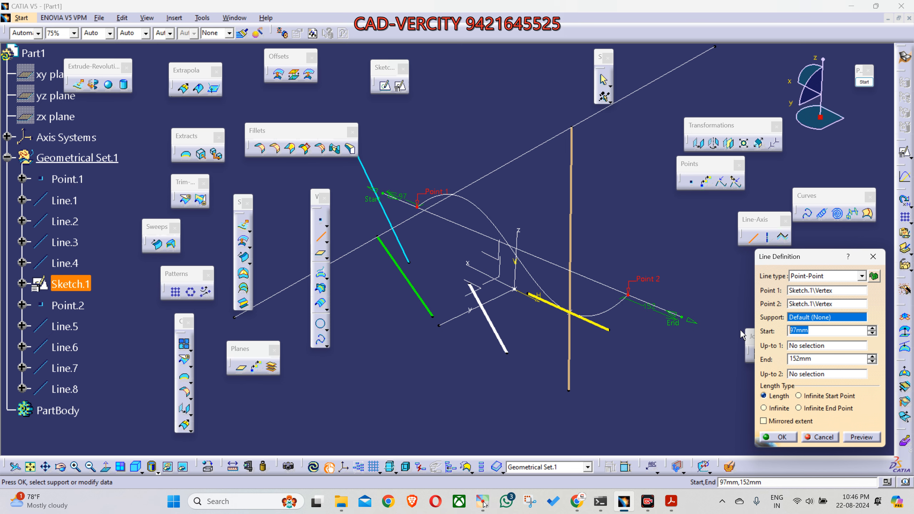
text(0)
drag(846, 362, 774, 360)
text(0)
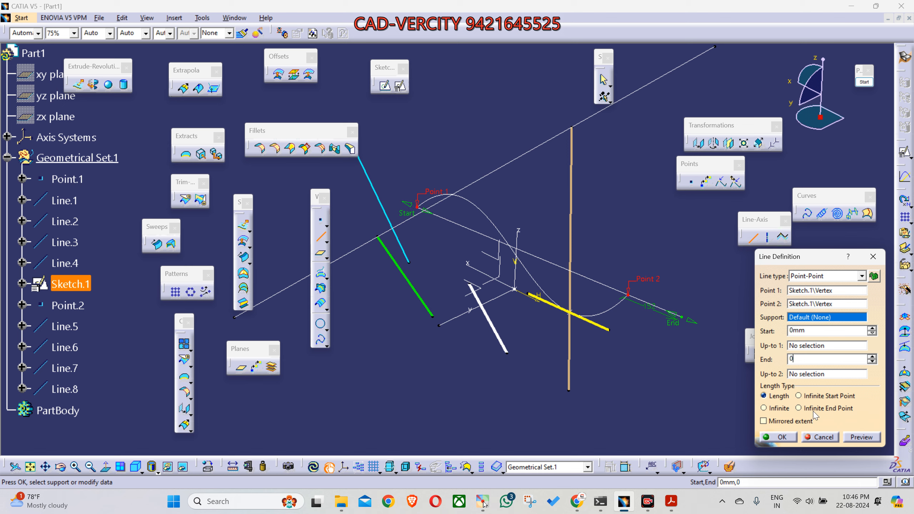
click(781, 437)
Step: Examine the new line connecting the two ends of the sketch curve
mouse_move(480, 340)
middle_down()
mouse_move(472, 176)
mouse_move(436, 275)
mouse_move(442, 312)
middle_up()
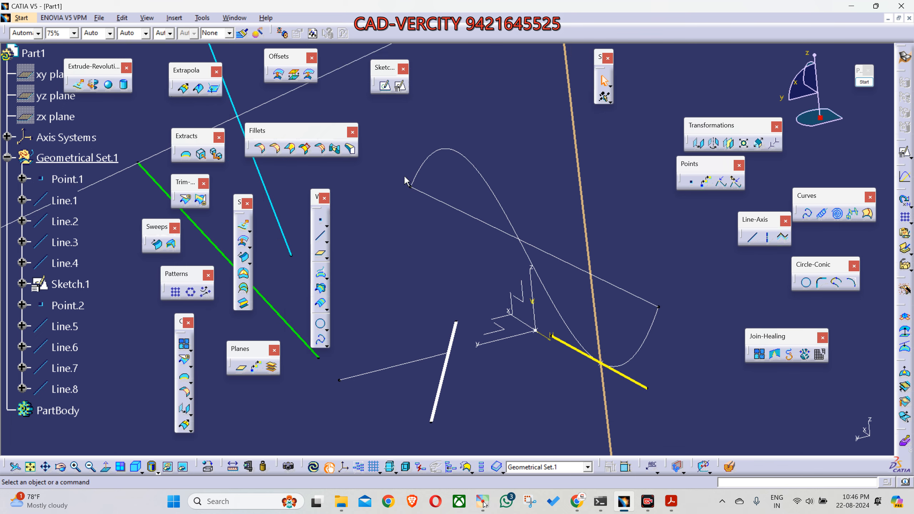
click(657, 306)
middle_drag(457, 265, 456, 330)
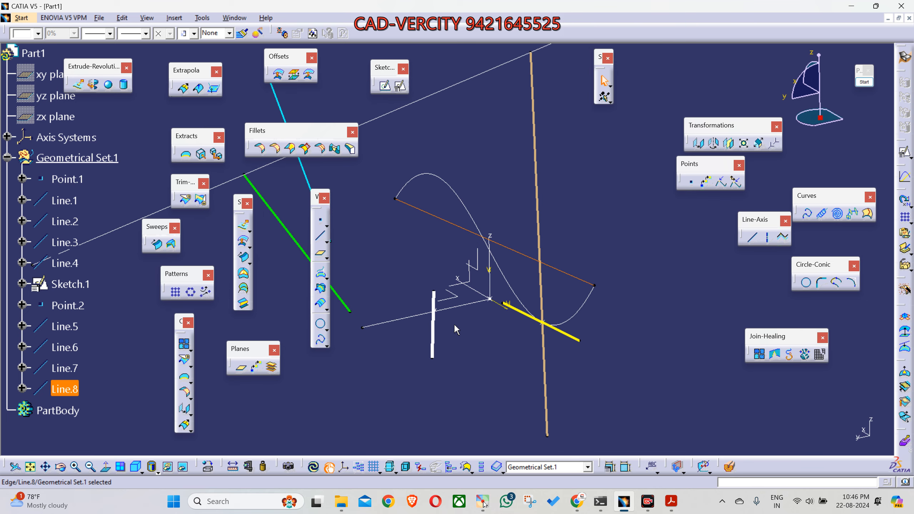
middle_drag(496, 362, 504, 378)
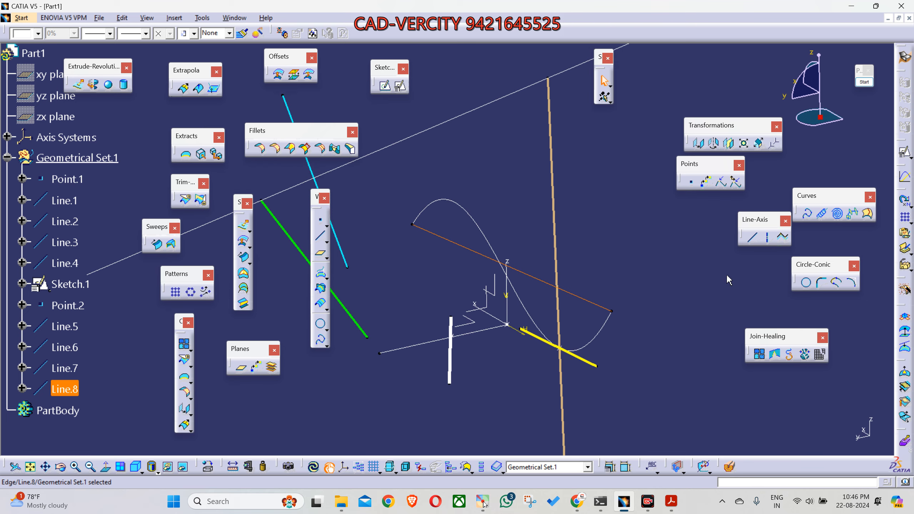
middle_drag(656, 259, 591, 369)
middle_drag(644, 341, 641, 320)
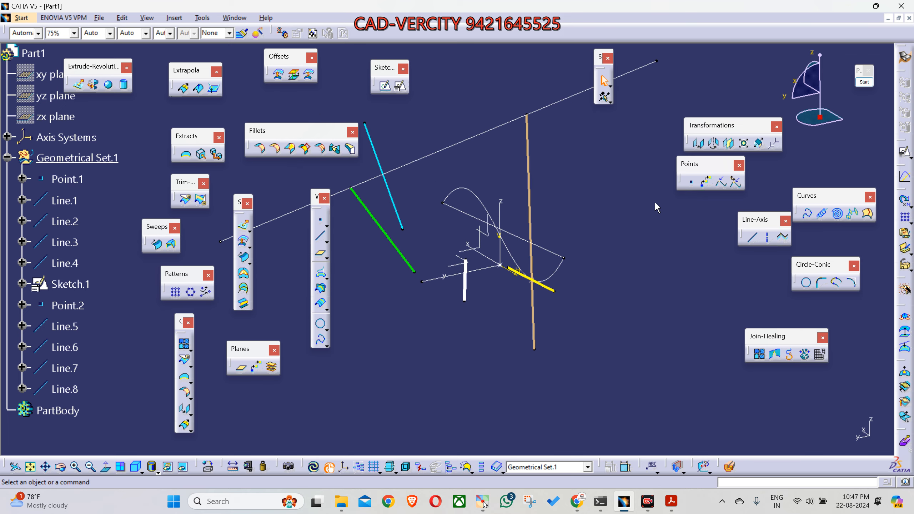
click(562, 262)
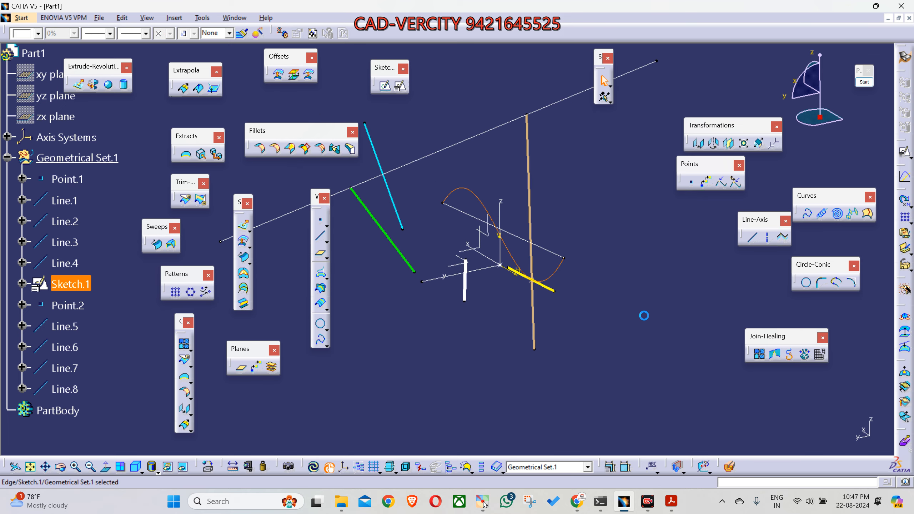
click(752, 236)
key(Escape)
click(751, 240)
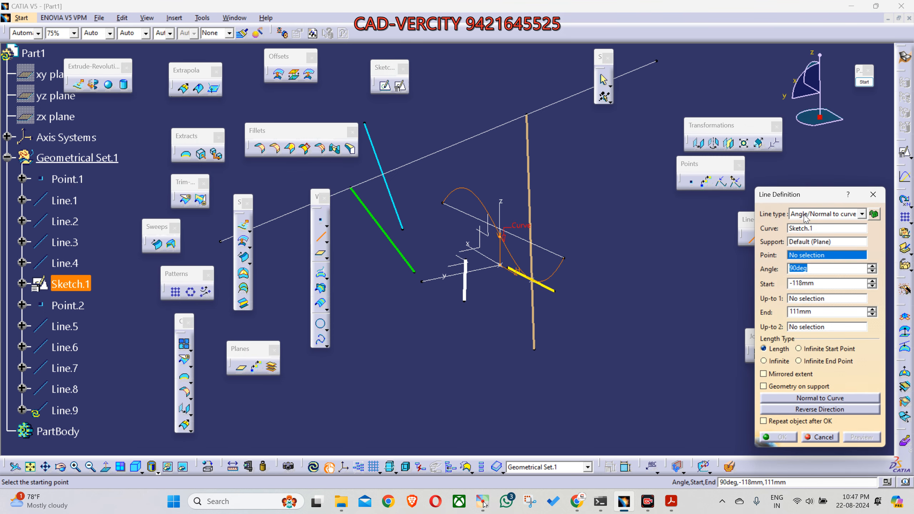
click(806, 215)
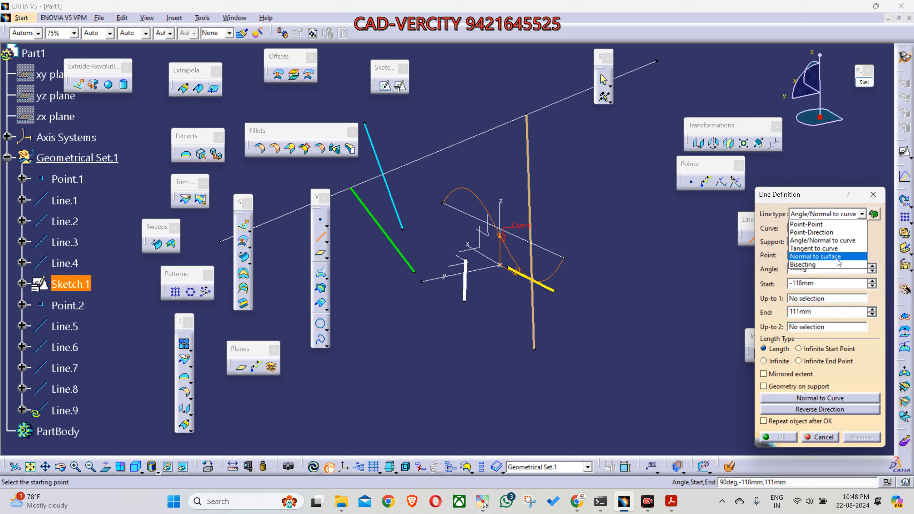
click(874, 196)
click(874, 196)
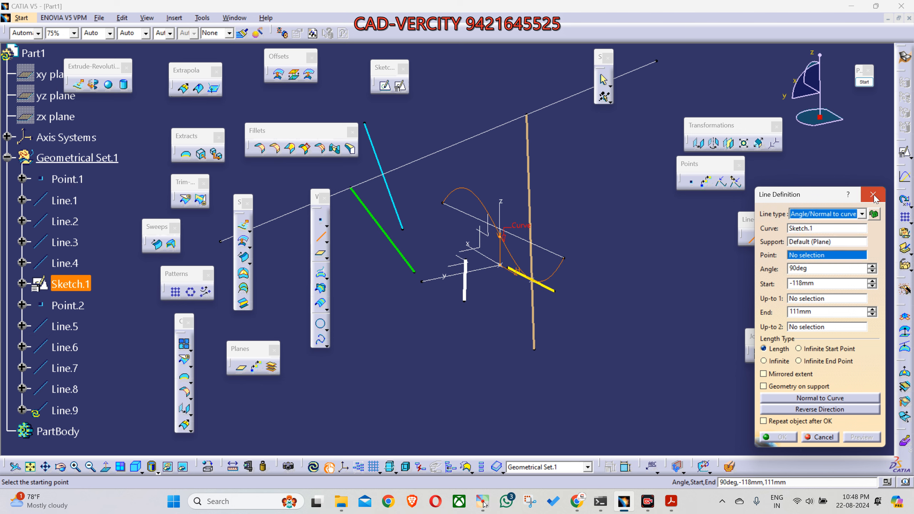
Step: Extrude the Sketch.1 curve along its sketch normal into a wide surface extending to both sides of the sketch
click(592, 324)
mouse_move(553, 342)
middle_down()
mouse_move(586, 338)
mouse_move(547, 358)
middle_up()
click(536, 287)
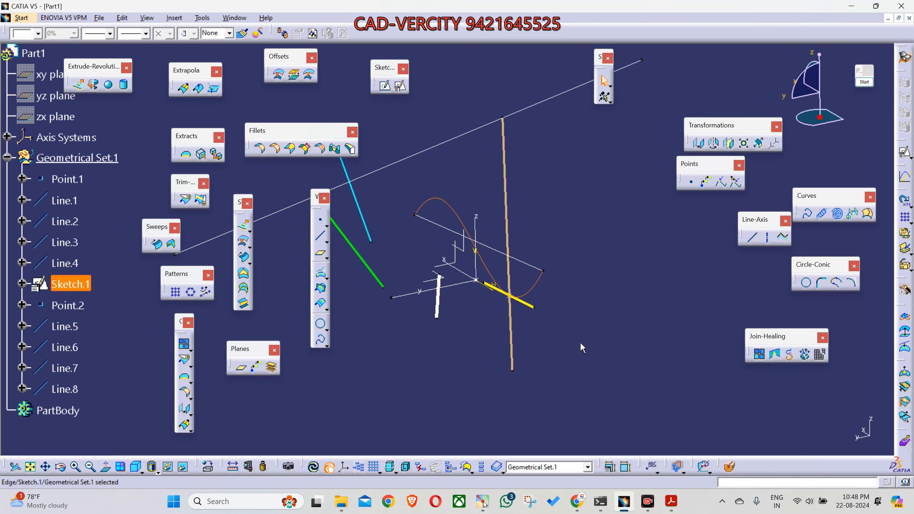
click(79, 84)
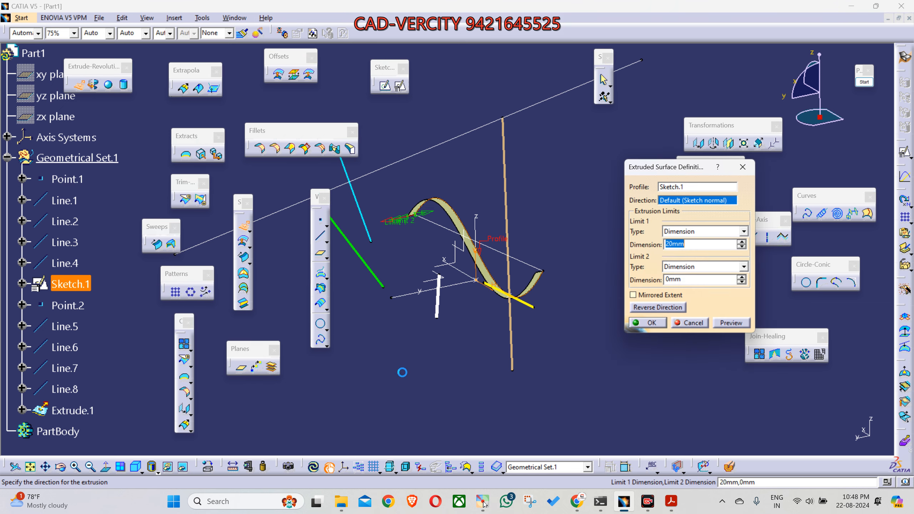
drag(401, 220, 499, 196)
middle_drag(417, 353, 617, 388)
click(647, 326)
Step: Examine the extruded surface from several angles and identify Point.1 at the origin in relation to it
middle_drag(619, 338, 516, 310)
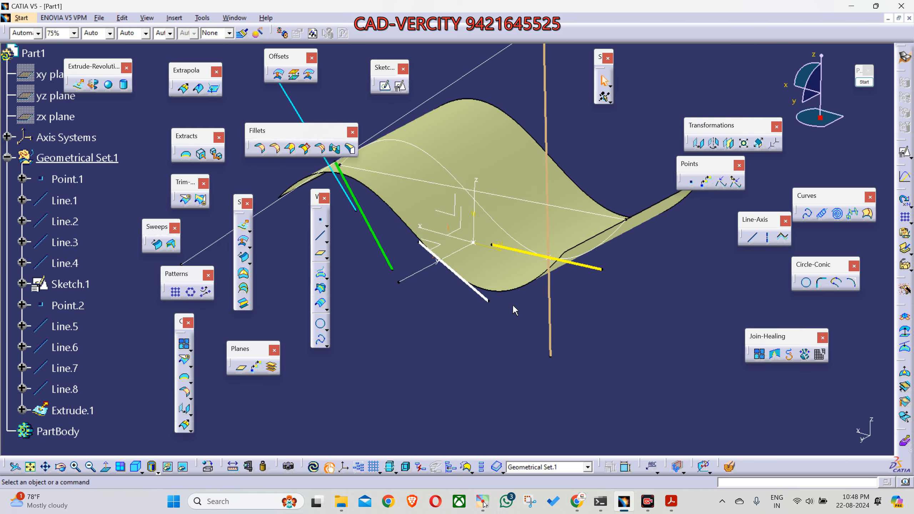
click(474, 242)
middle_drag(452, 369, 490, 331)
middle_drag(448, 264, 500, 367)
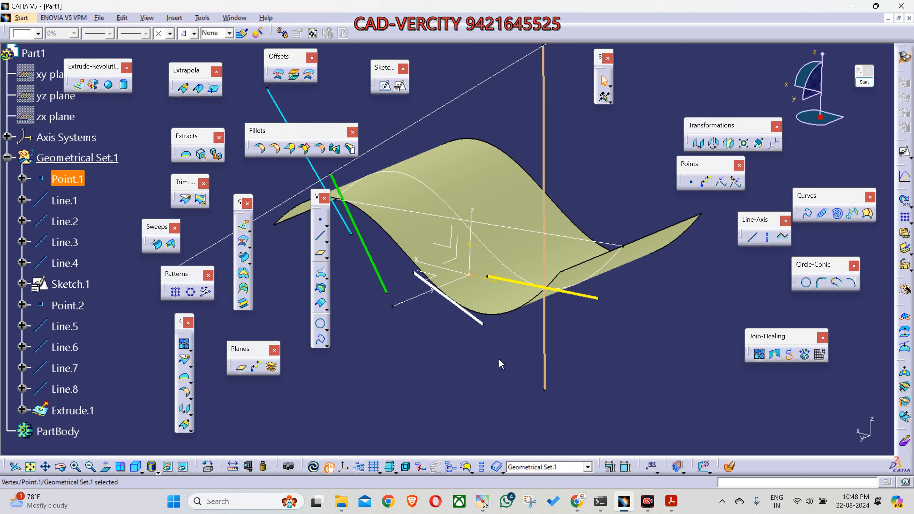
middle_drag(499, 358, 580, 287)
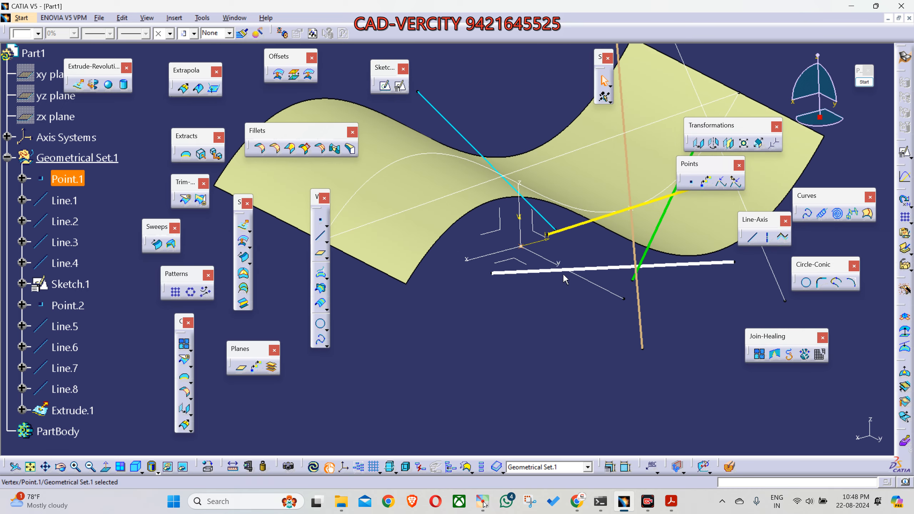
middle_drag(518, 257, 547, 367)
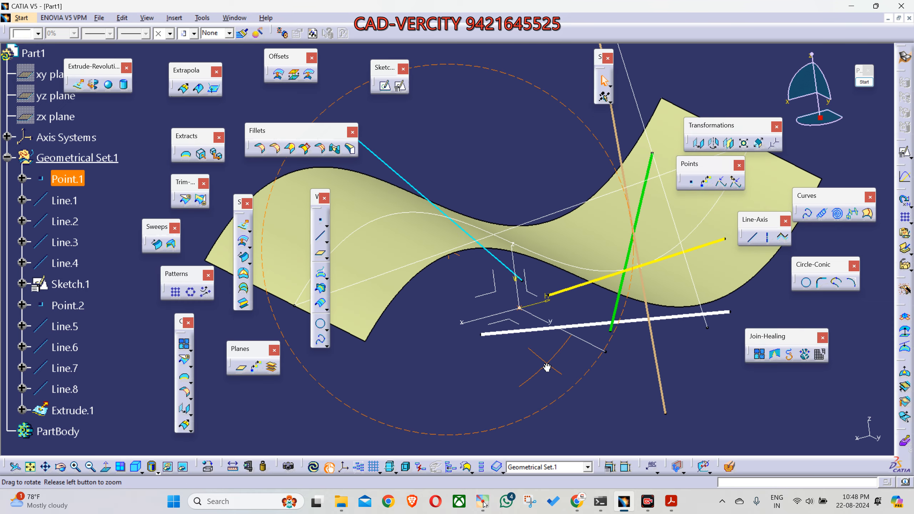
middle_drag(490, 380, 504, 401)
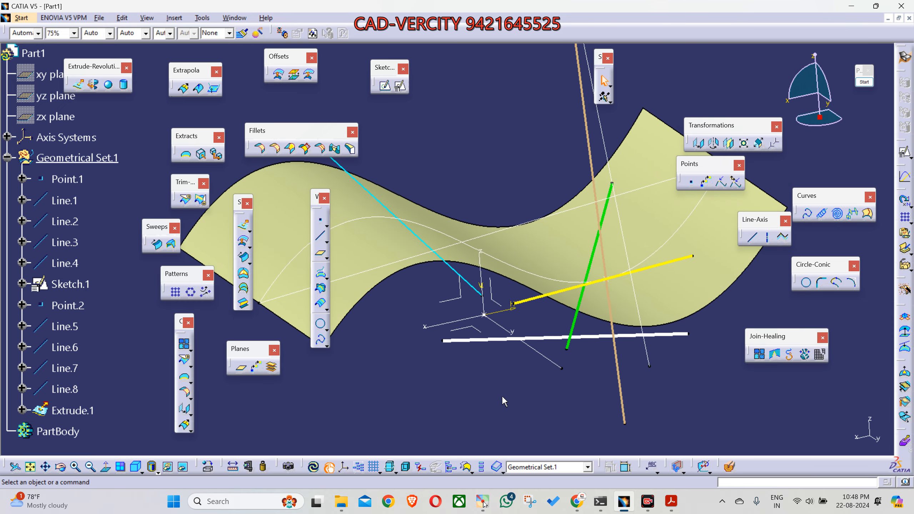
middle_drag(581, 381, 571, 387)
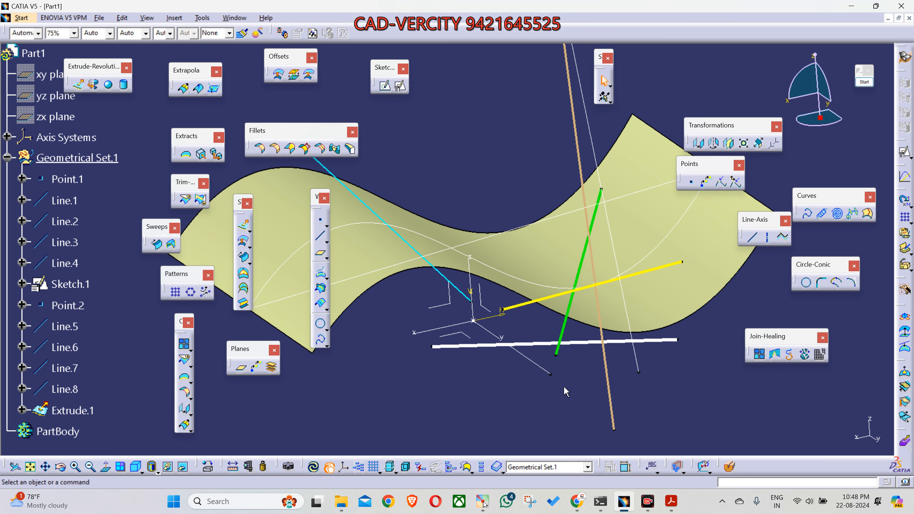
click(474, 321)
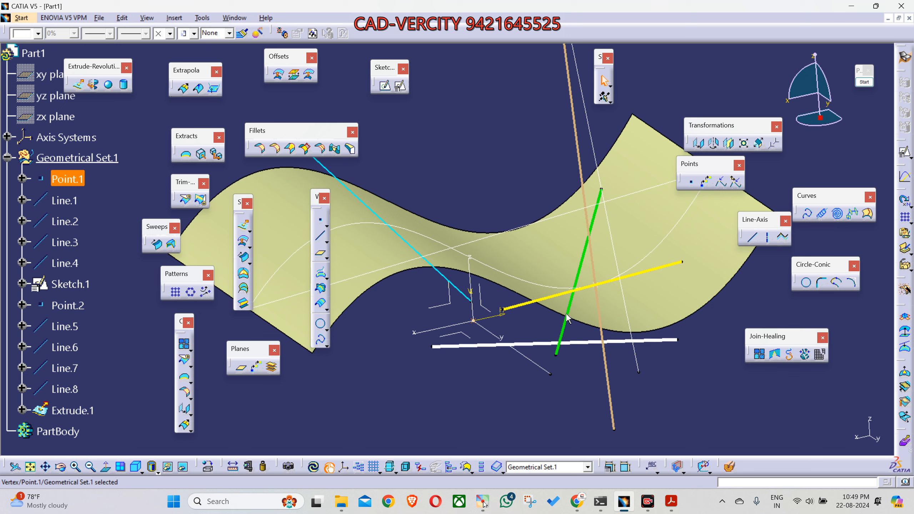
click(757, 265)
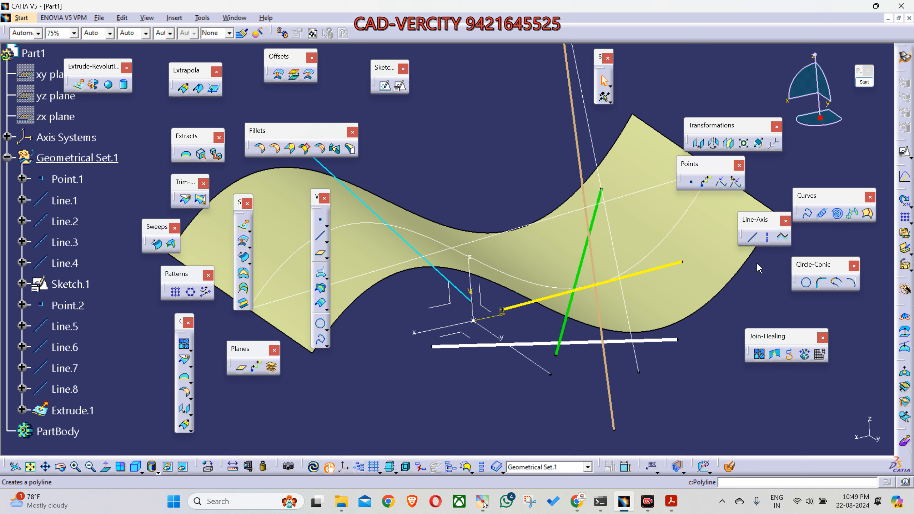
Step: Start a Normal to surface line using the Extrude.1 surface and Point.1 at the origin
click(756, 242)
click(812, 276)
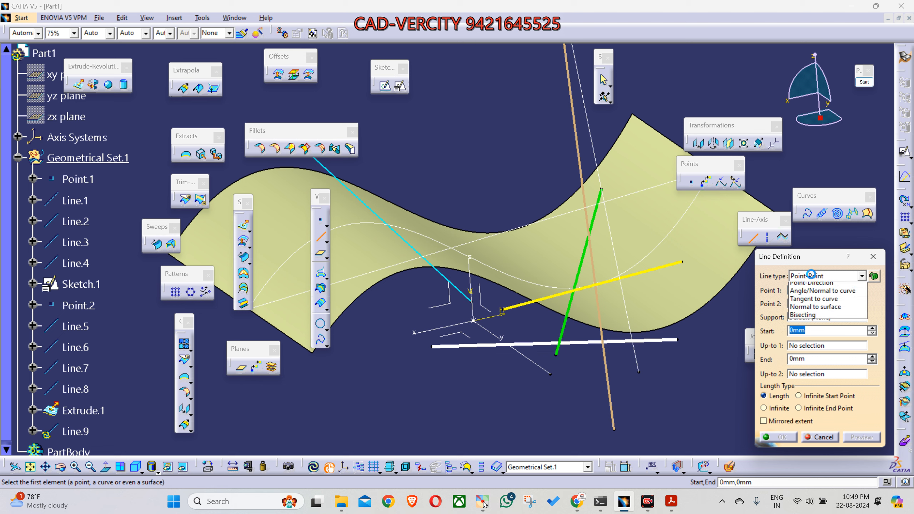
click(830, 317)
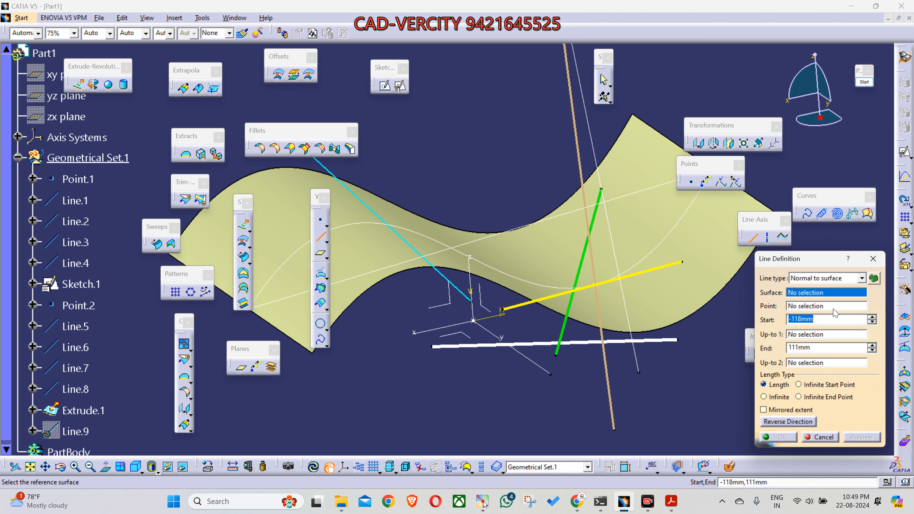
click(806, 296)
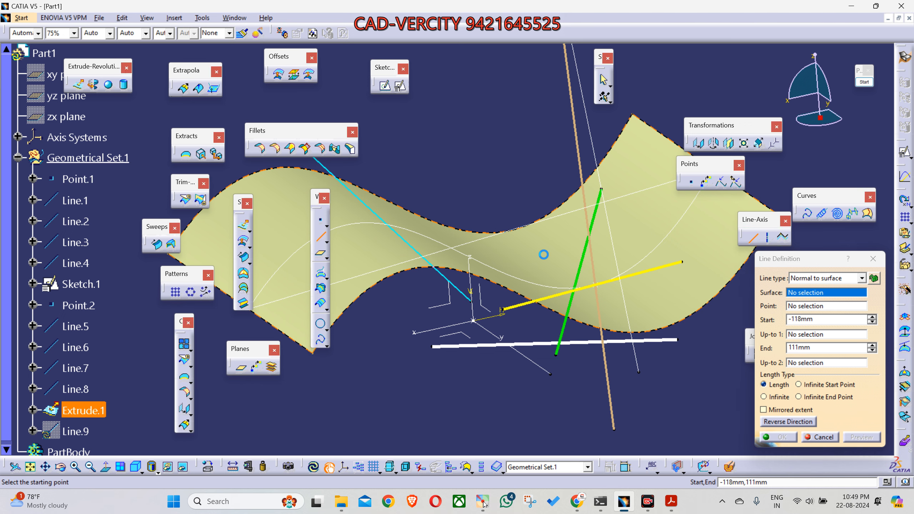
click(544, 254)
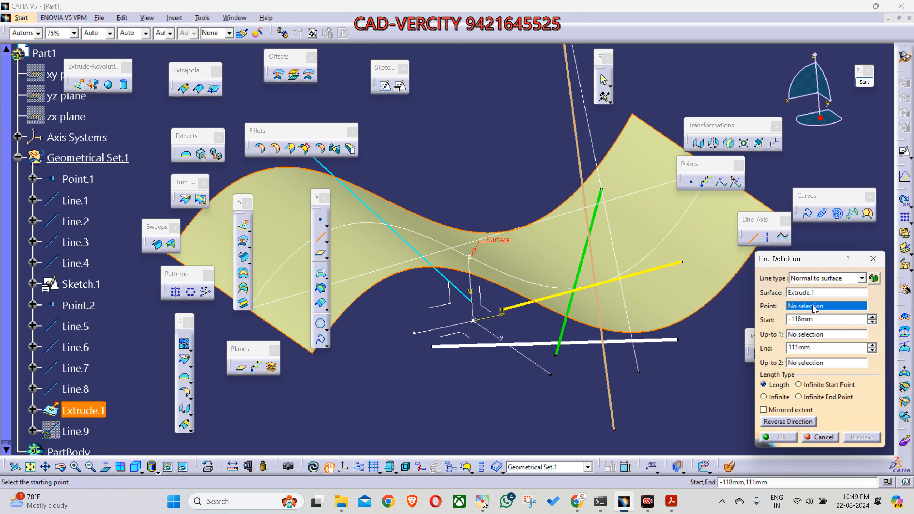
click(474, 321)
Step: Extend the normal line to Start -190 mm and End 204 mm and create it
middle_drag(495, 414, 511, 402)
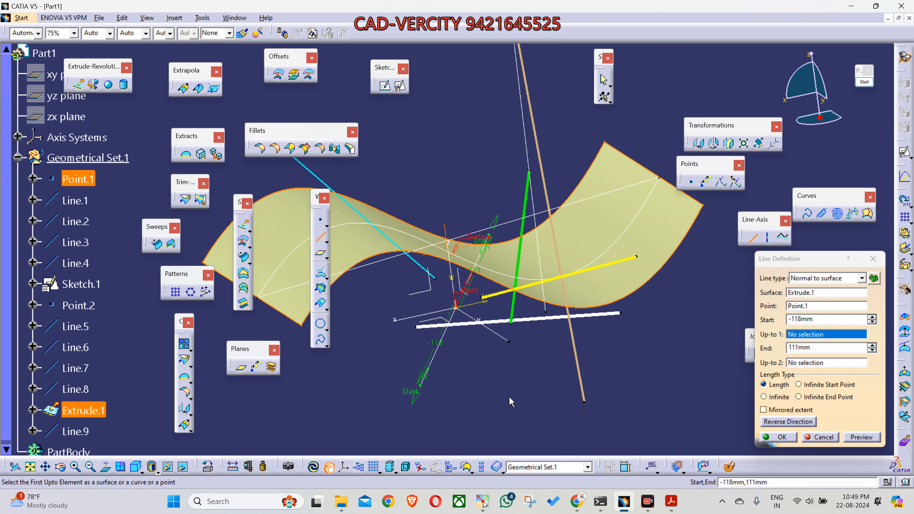
drag(421, 397, 397, 435)
drag(488, 249, 516, 189)
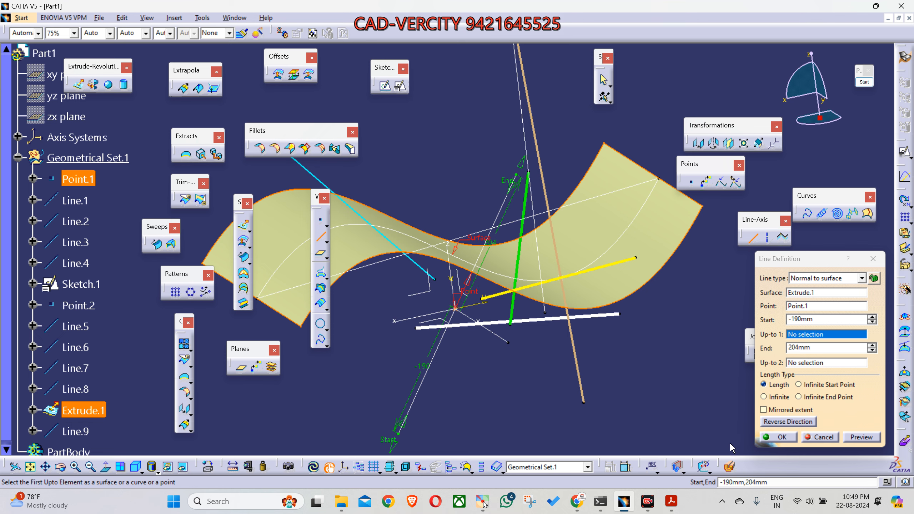
click(773, 440)
mouse_move(474, 366)
middle_down()
mouse_move(435, 285)
mouse_move(479, 263)
middle_up()
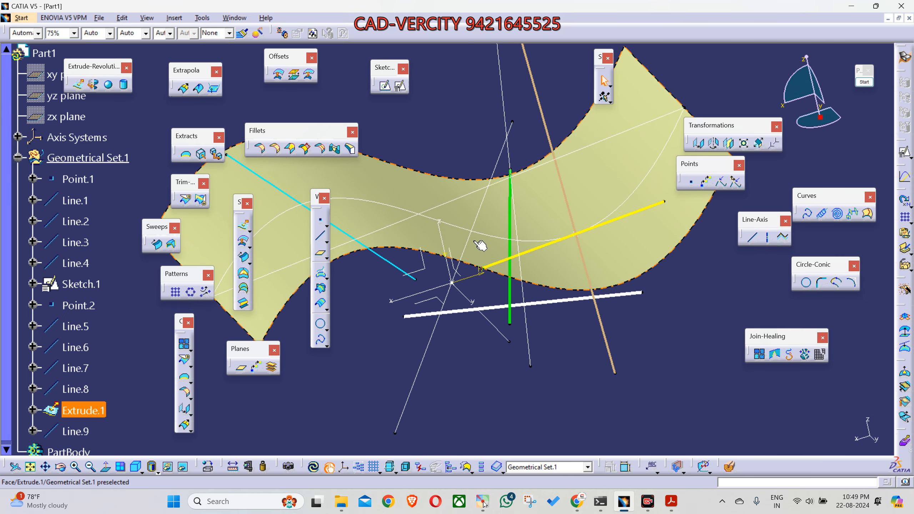
Step: Annotate the surface's corner vertex with green arrows, one continuing along the surface and two pointing in opposite directions normal to it
middle_drag(479, 245, 612, 320)
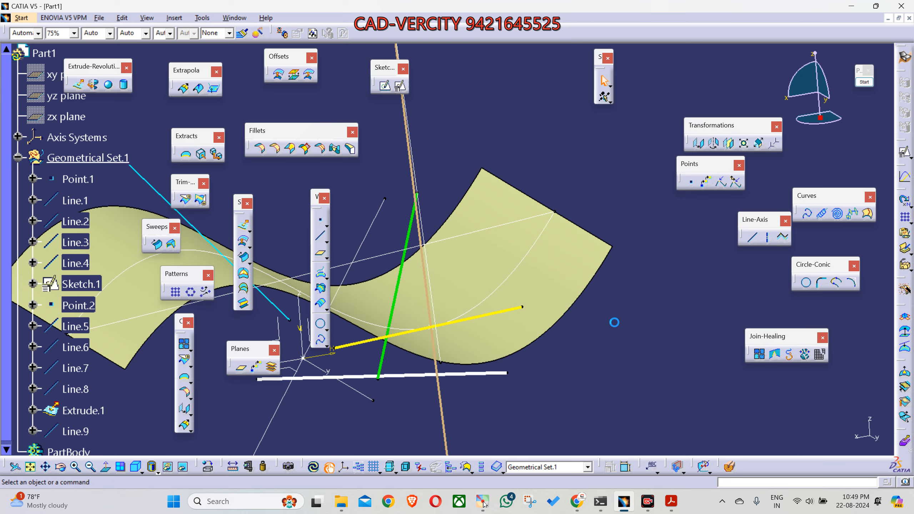
click(614, 247)
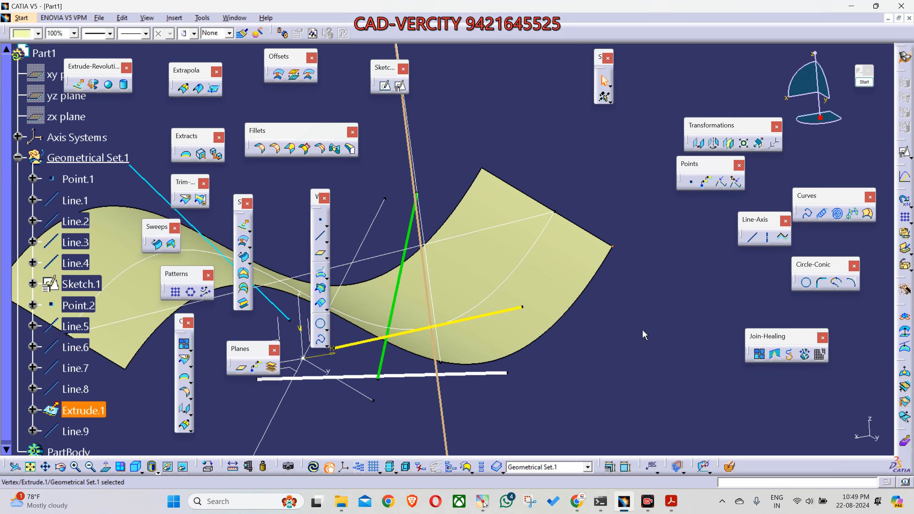
middle_drag(627, 343, 516, 363)
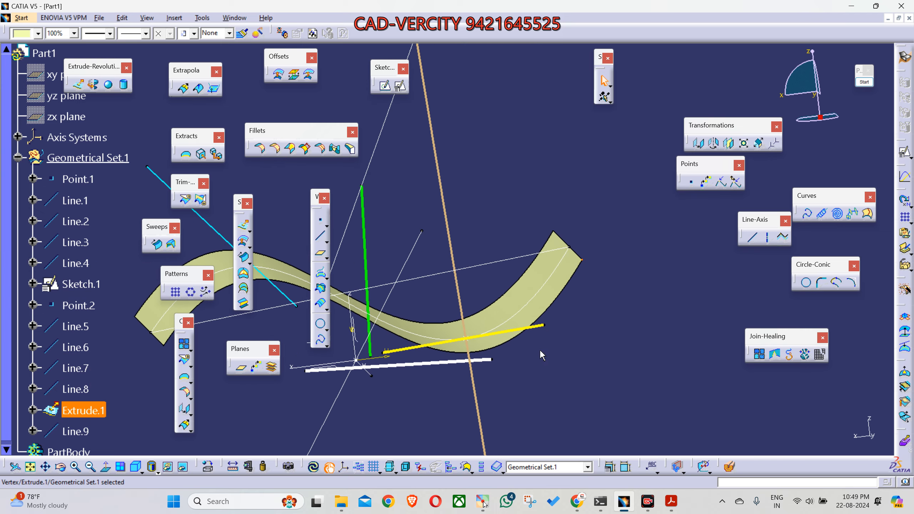
click(864, 81)
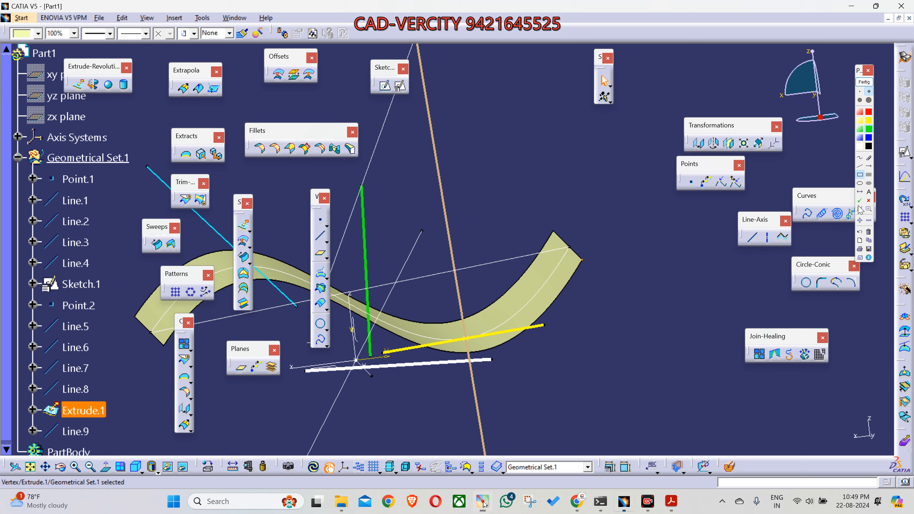
click(868, 166)
mouse_move(583, 261)
mouse_down()
mouse_move(658, 151)
mouse_move(653, 145)
mouse_up()
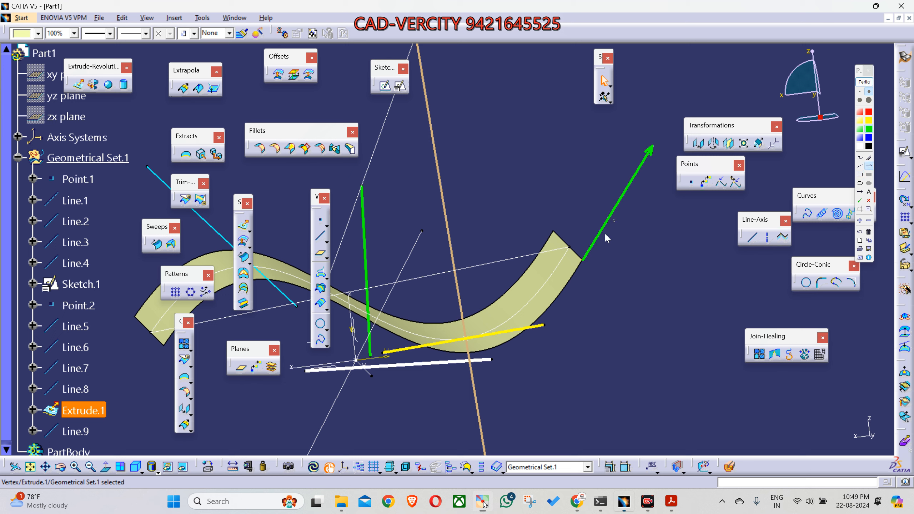
mouse_move(585, 265)
mouse_down()
mouse_move(640, 321)
mouse_move(691, 336)
mouse_up()
drag(586, 268, 470, 193)
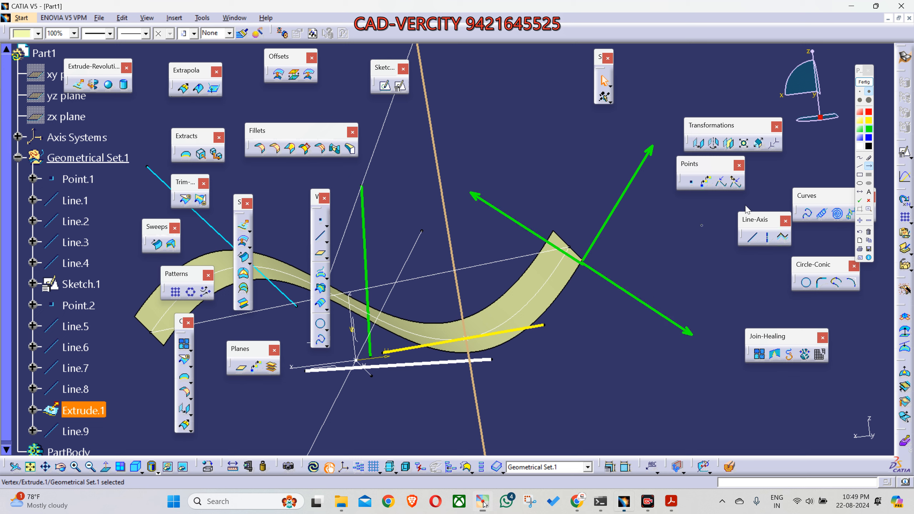
Step: Recolour the two opposite arrows yellow and blue, add a white downward arrow at the corner, and leave annotation mode
click(869, 122)
click(470, 195)
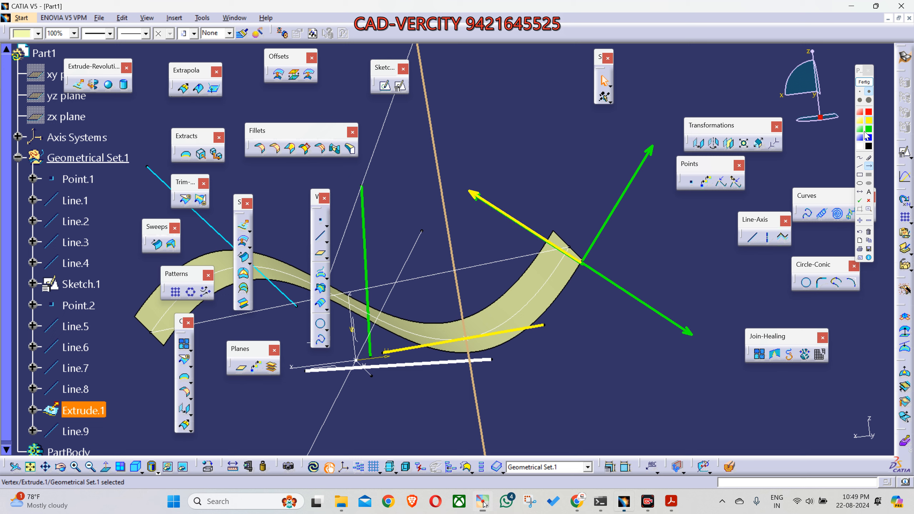
click(688, 332)
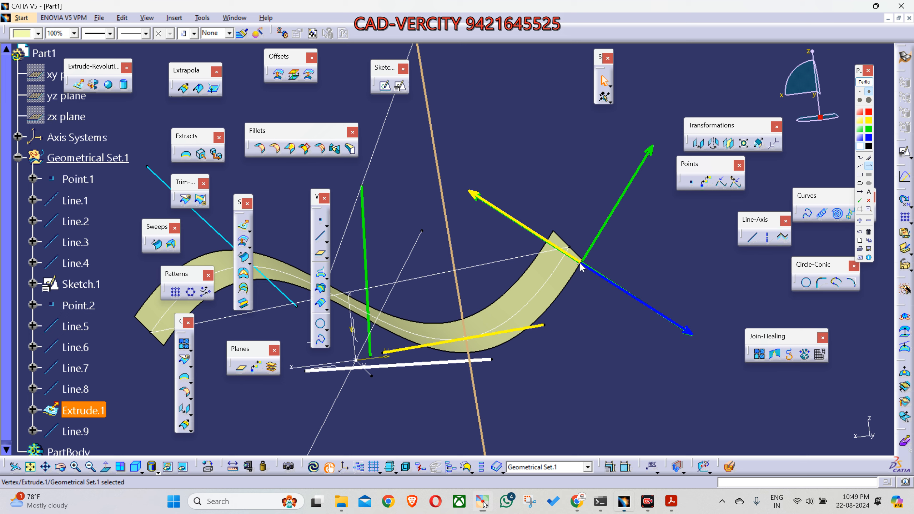
drag(581, 264, 581, 399)
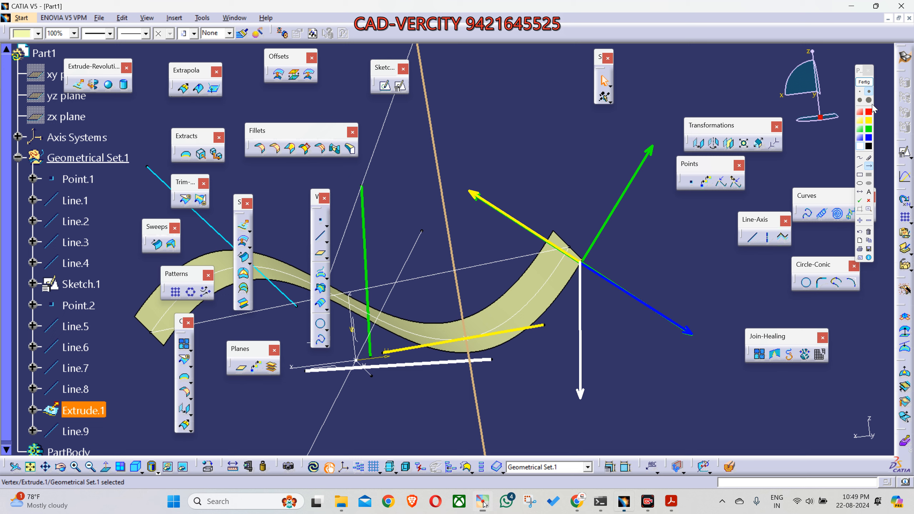
click(862, 82)
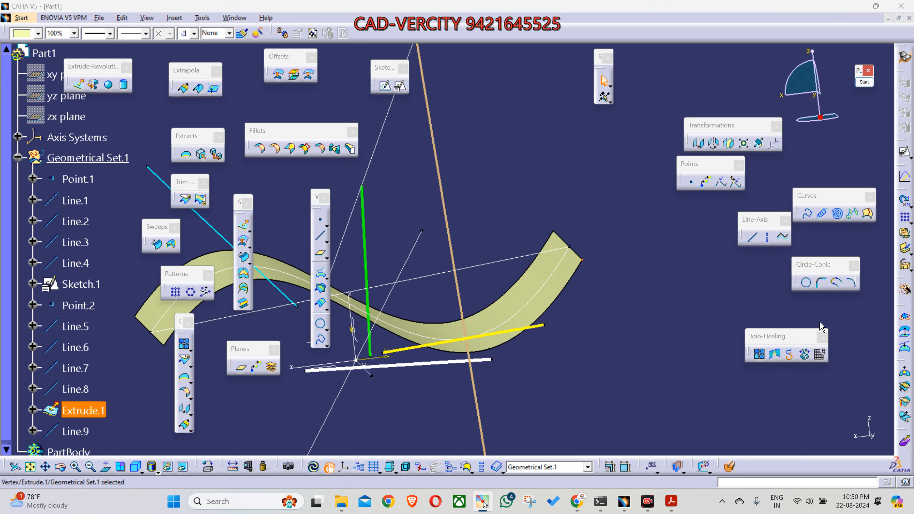
Step: Create a Normal to surface line on Extrude.1 through its corner vertex, with Start -190 mm and End 204 mm
click(752, 244)
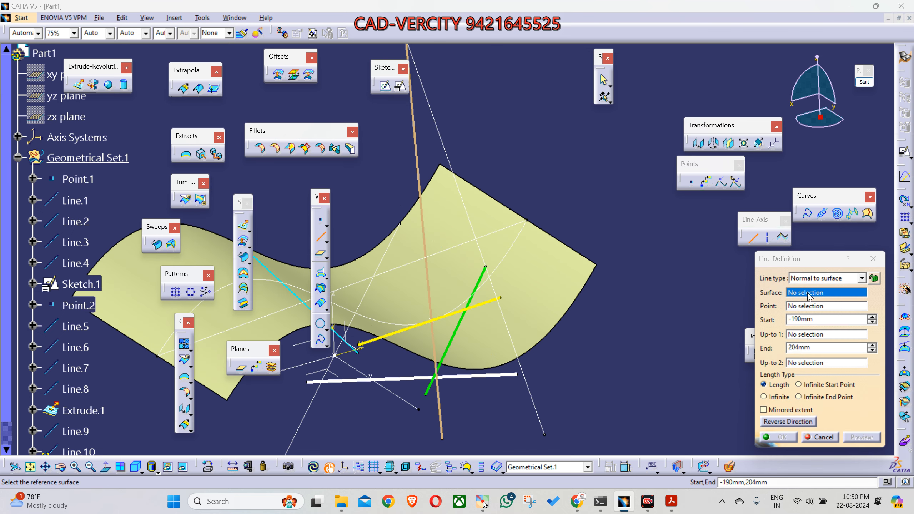
click(562, 263)
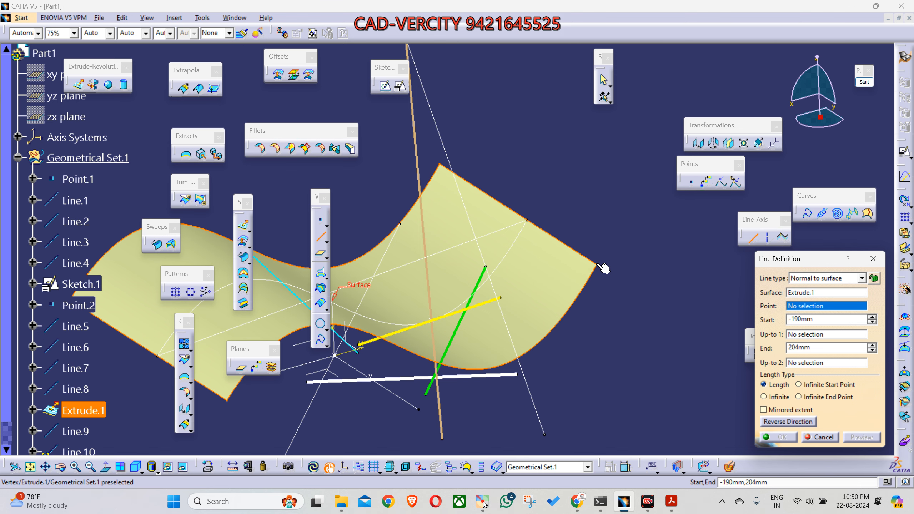
click(603, 268)
middle_drag(628, 352, 589, 323)
right_click(589, 322)
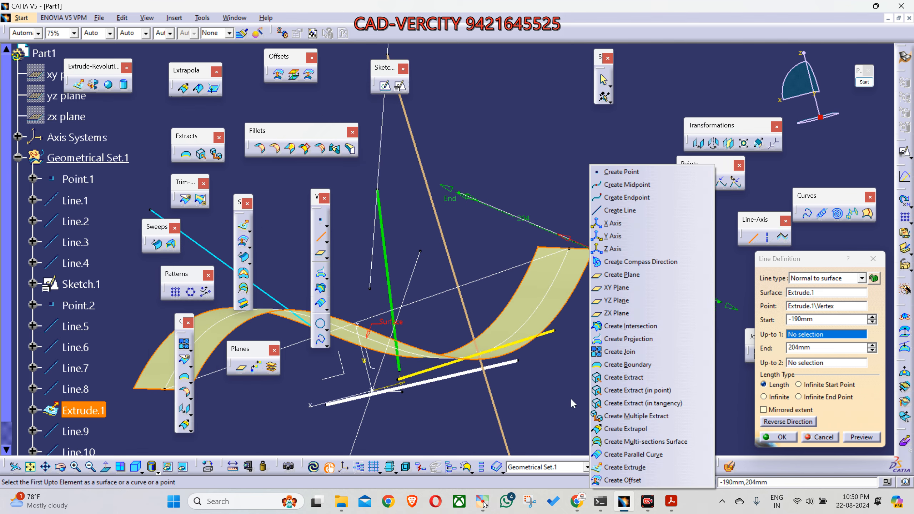
click(572, 398)
middle_drag(554, 368, 563, 342)
click(767, 439)
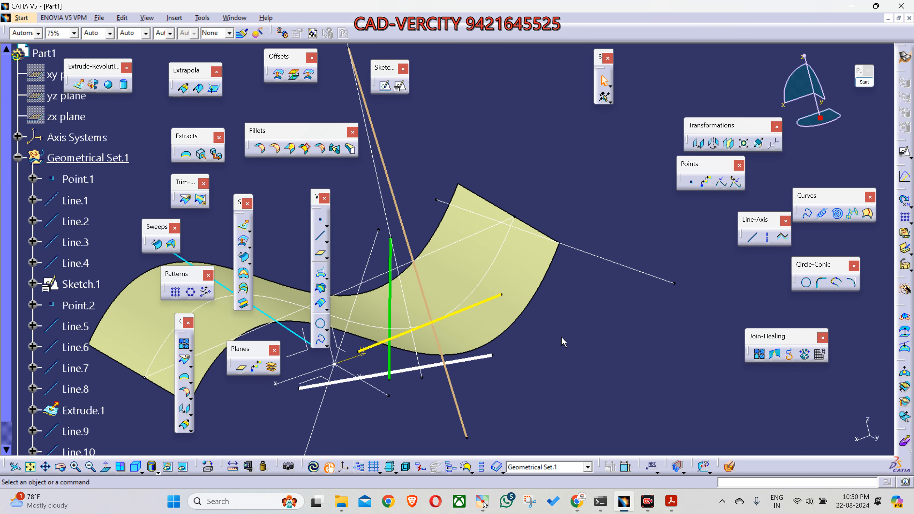
click(751, 244)
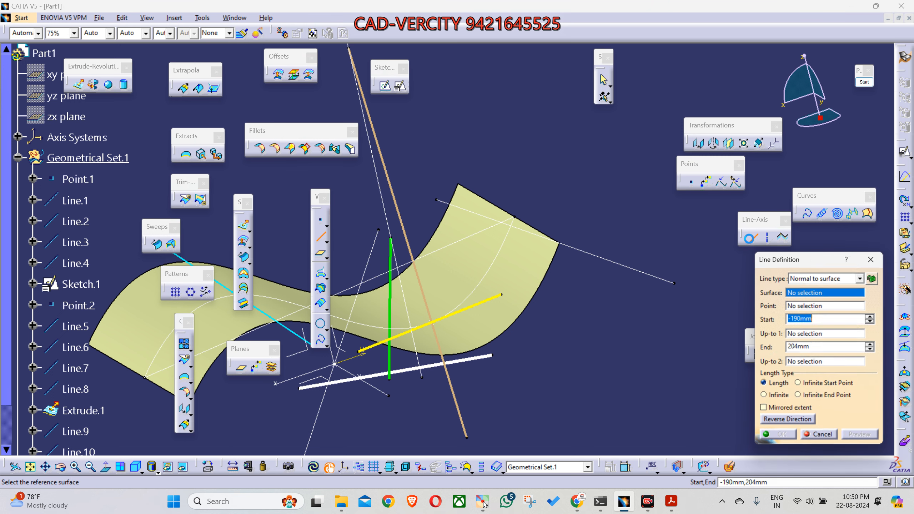
click(827, 278)
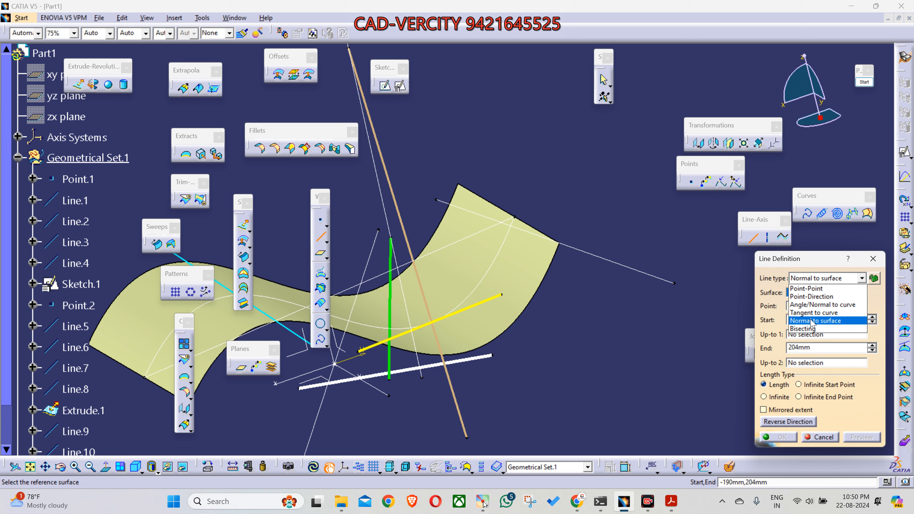
click(817, 280)
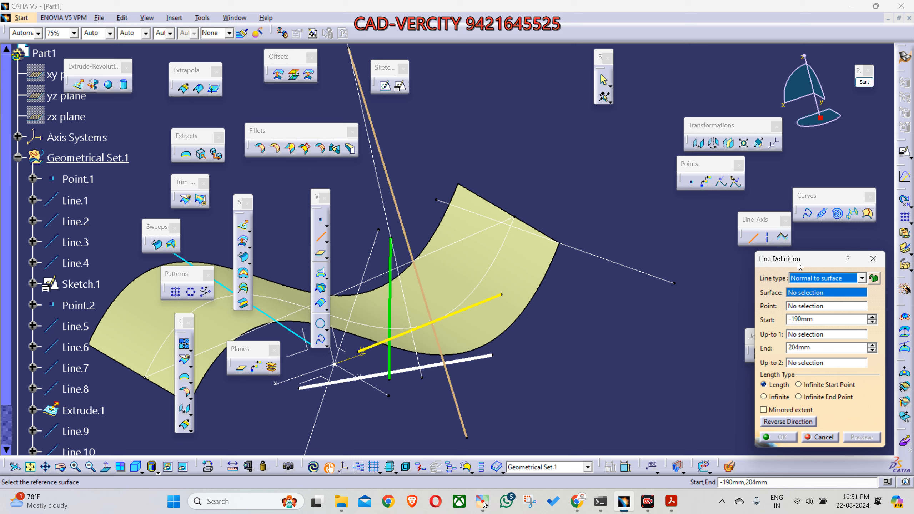
middle_drag(585, 323, 465, 316)
click(488, 303)
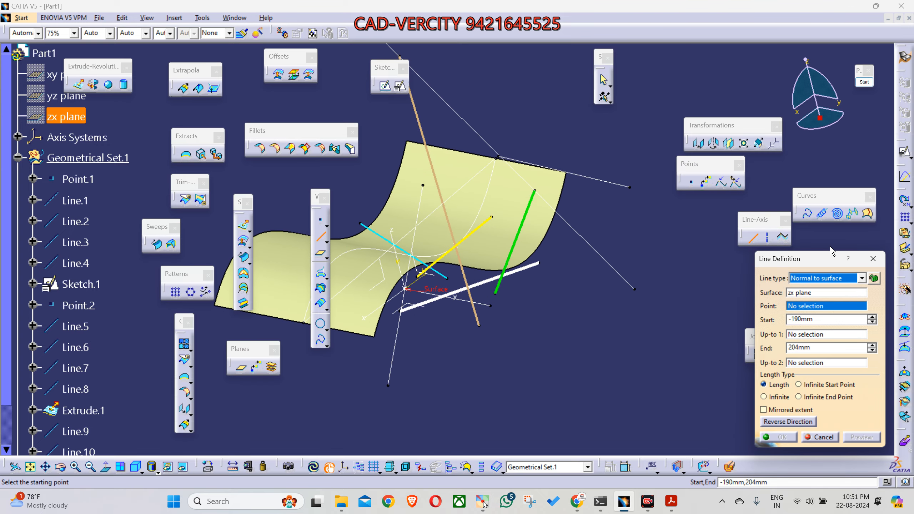
click(873, 259)
Step: Give Line.1, the line along the Y axis, a thicker line weight and a magenta colour
middle_drag(424, 269, 611, 278)
click(612, 274)
mouse_move(500, 357)
middle_down()
mouse_move(502, 326)
mouse_move(512, 324)
mouse_move(531, 363)
mouse_move(507, 374)
middle_up()
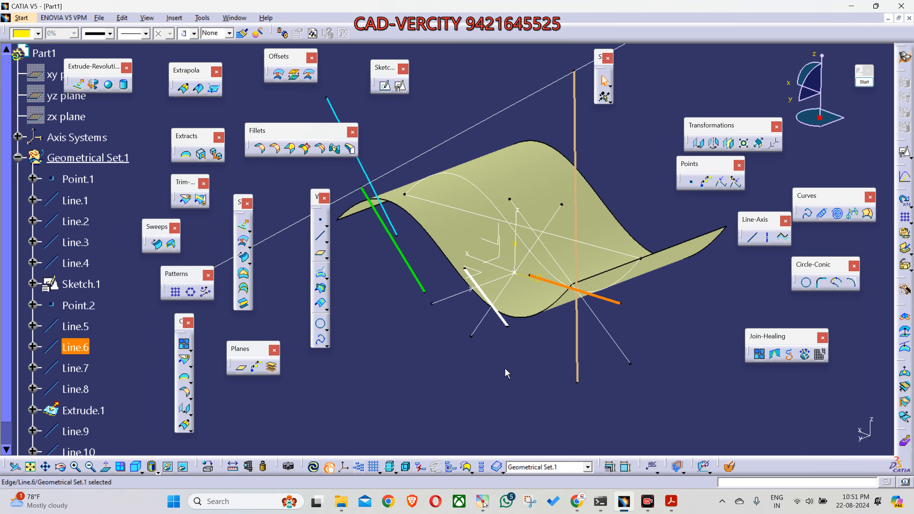
click(656, 357)
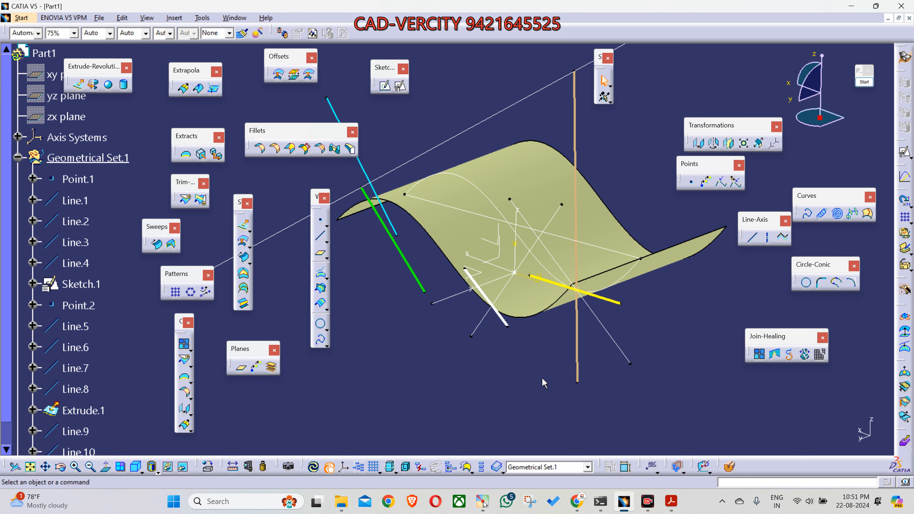
middle_drag(532, 371, 576, 310)
middle_drag(403, 290, 445, 327)
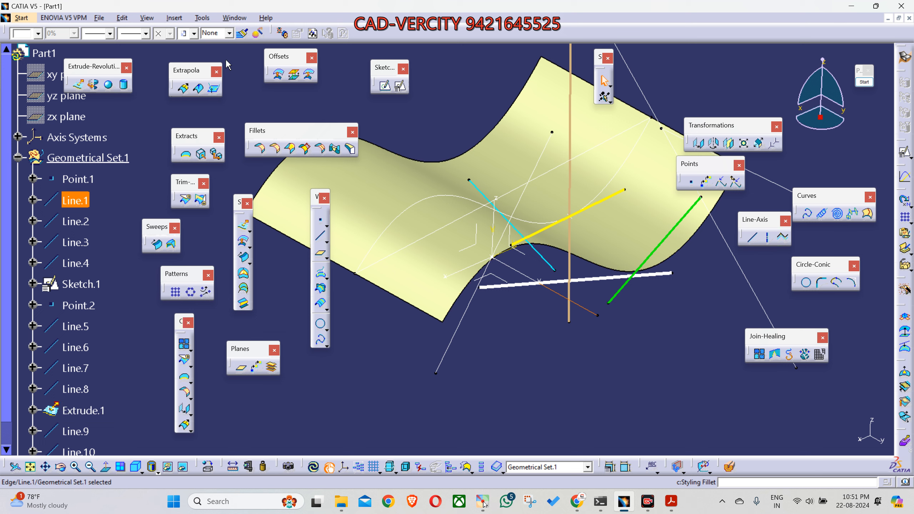
click(99, 36)
click(119, 86)
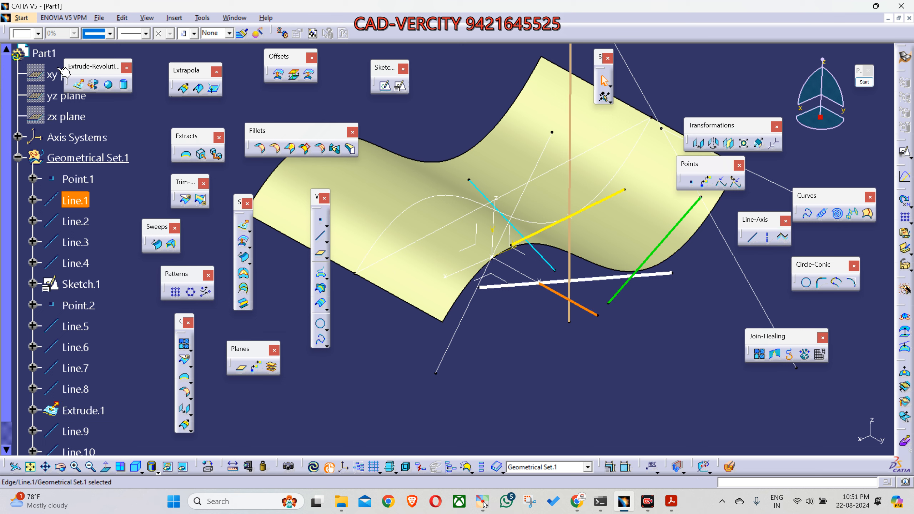
click(43, 53)
click(38, 34)
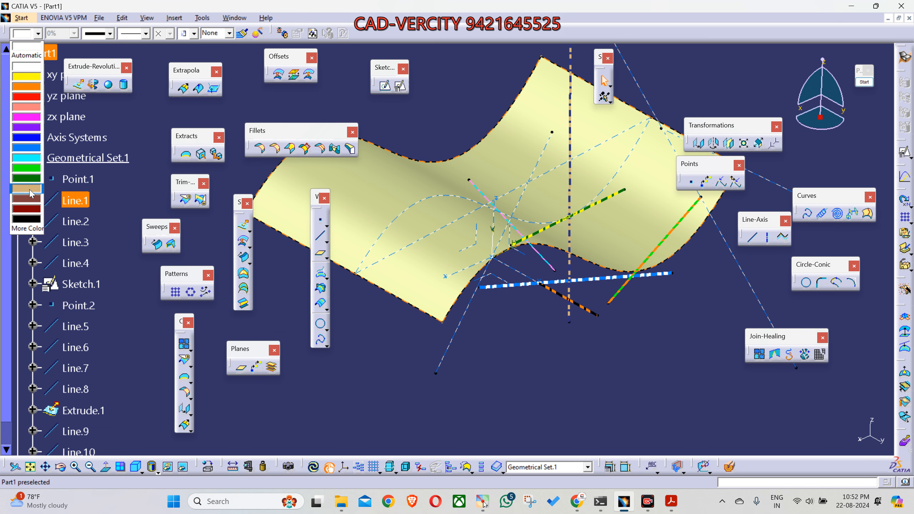
click(33, 117)
click(528, 360)
Step: Inspect the definition of the magenta Line.1 and close it without changes
middle_drag(528, 359, 638, 386)
click(570, 276)
click(515, 338)
middle_drag(515, 338, 514, 442)
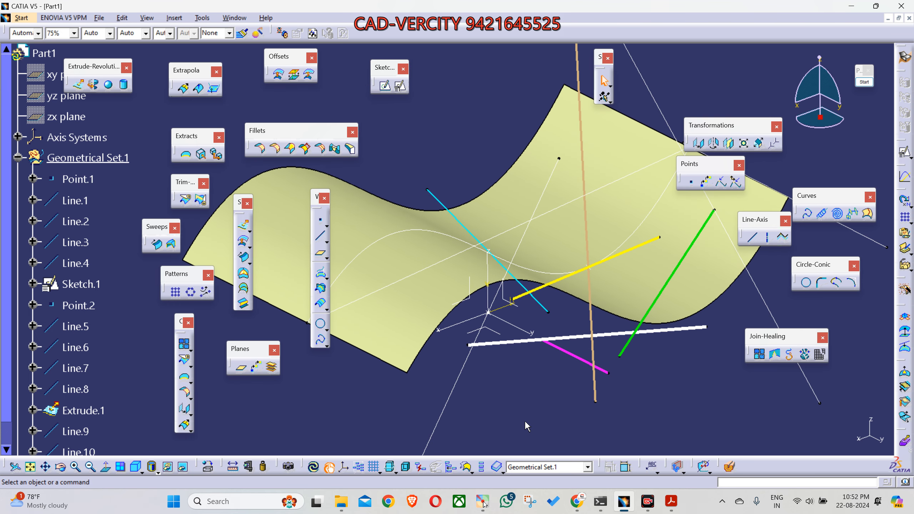
click(579, 358)
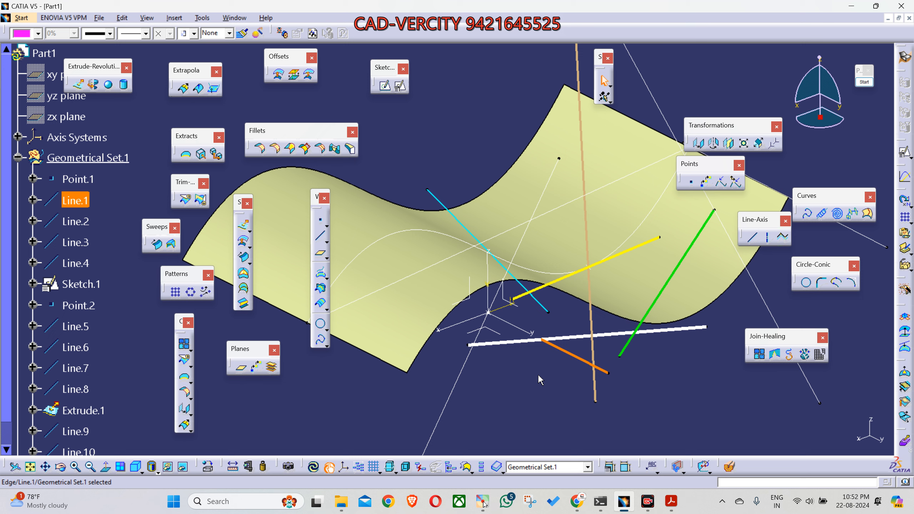
double_click(564, 351)
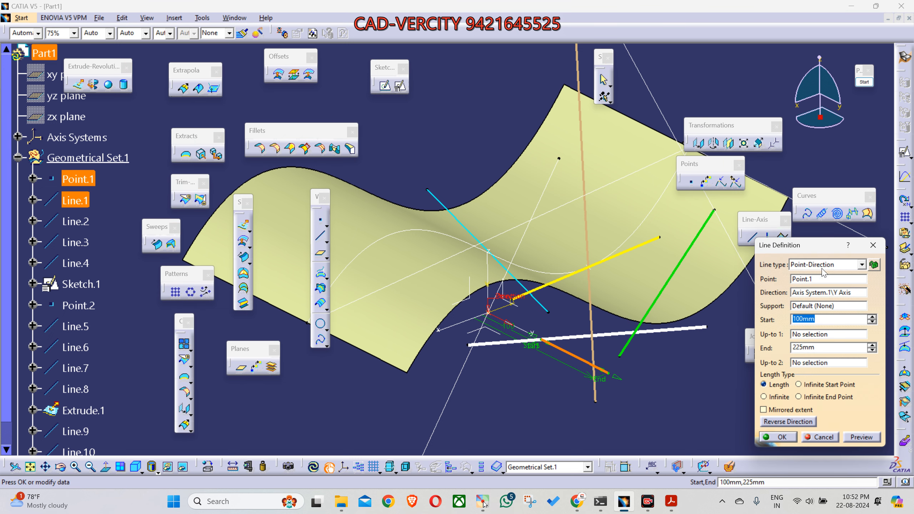
click(873, 245)
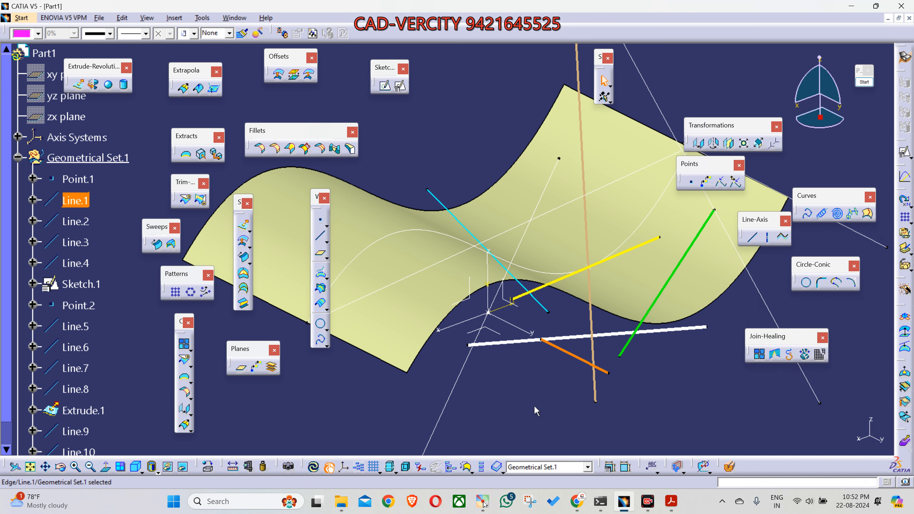
click(544, 399)
click(573, 346)
middle_drag(542, 382, 522, 383)
click(509, 415)
middle_drag(509, 415, 517, 380)
middle_drag(638, 378, 523, 360)
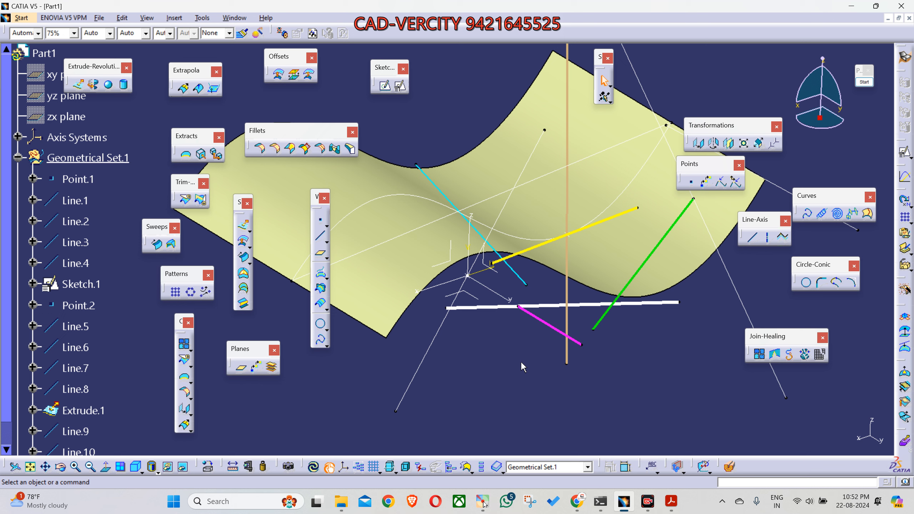
Step: Inspect the definition of the thick white Line.2 without changing it, and examine the other coloured lines around the surface
double_click(551, 306)
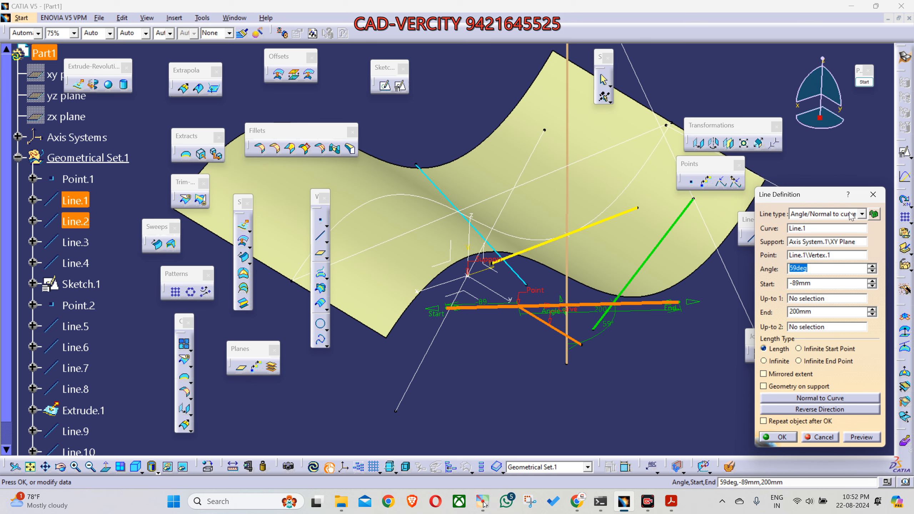
click(873, 195)
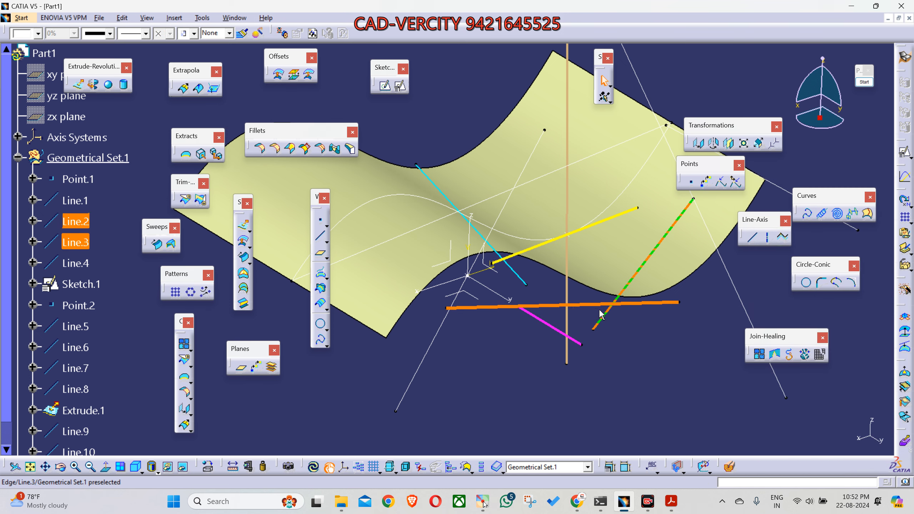
middle_drag(507, 391, 604, 340)
click(597, 339)
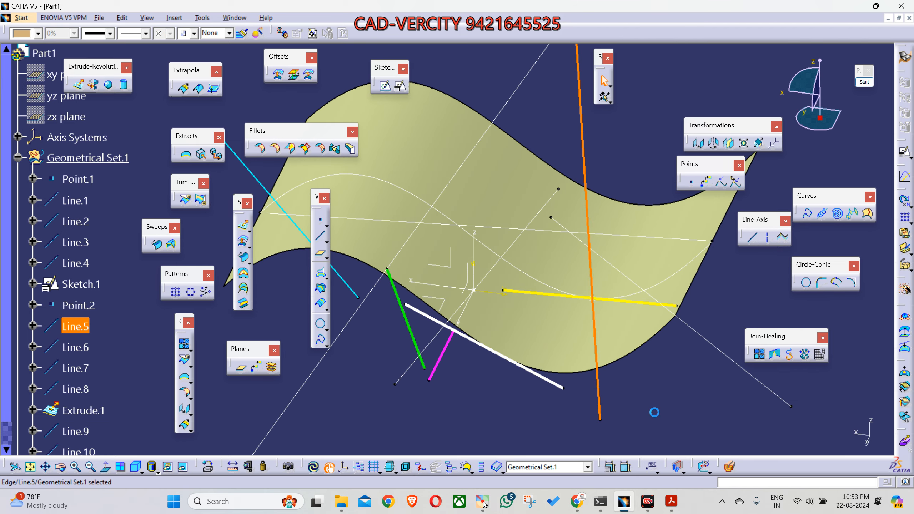
middle_drag(653, 412, 624, 408)
middle_drag(455, 366, 482, 399)
click(442, 386)
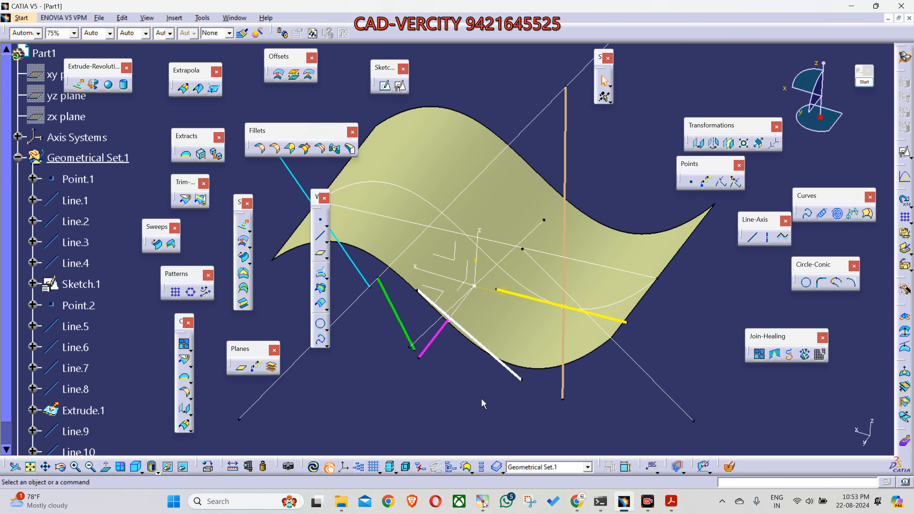
click(615, 320)
click(392, 411)
Step: Set the line weight of Line.8, the straight line crossing Extrude.1, to 1.4 mm
middle_drag(403, 391, 422, 406)
click(575, 270)
middle_drag(359, 354, 395, 373)
click(110, 34)
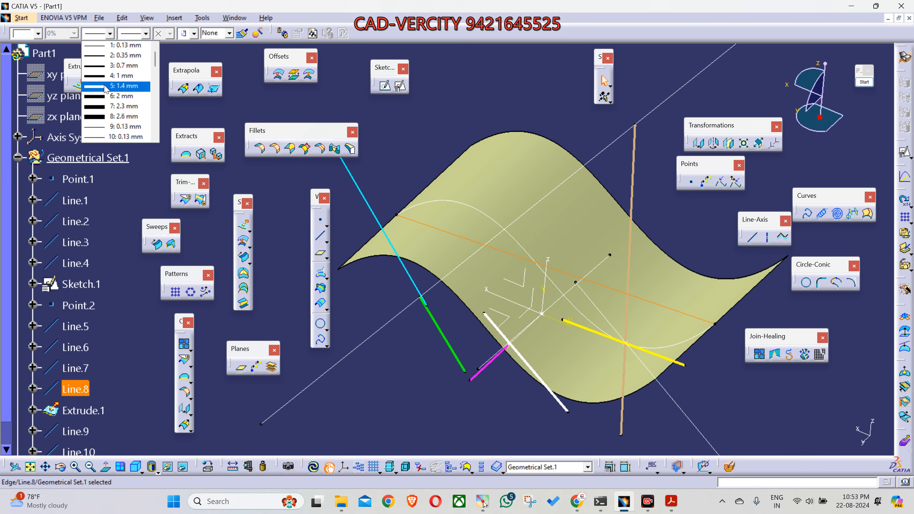
click(105, 86)
click(447, 136)
Step: Review the available line types in the Line command, including Bisecting, and leave it without creating a line
middle_drag(432, 227, 394, 234)
middle_drag(412, 377, 533, 378)
click(752, 238)
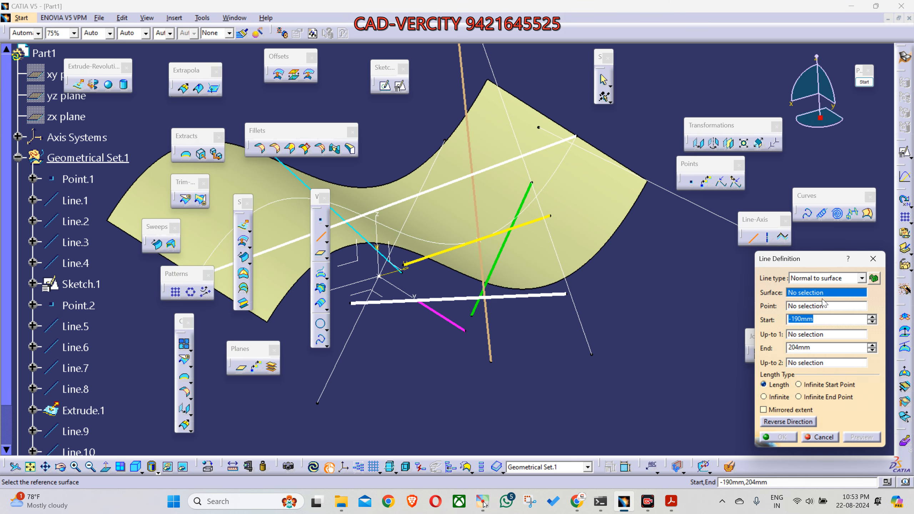
click(823, 279)
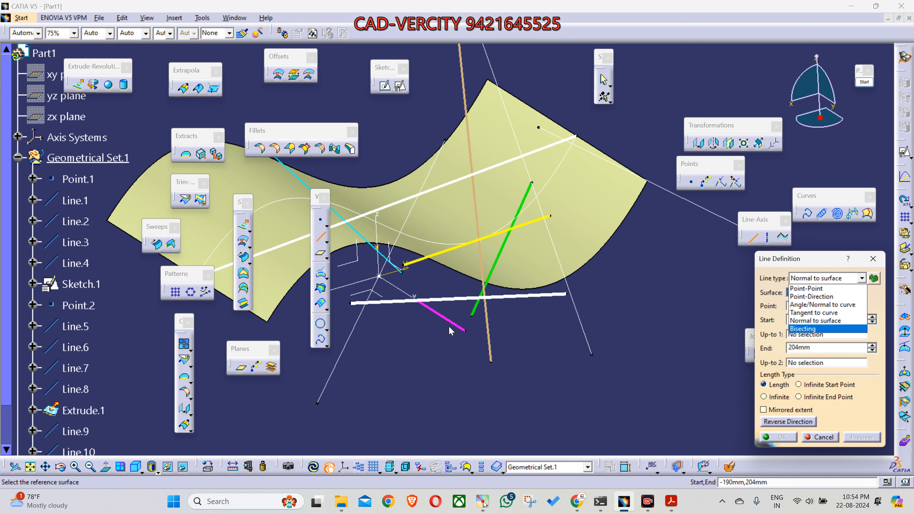
click(818, 438)
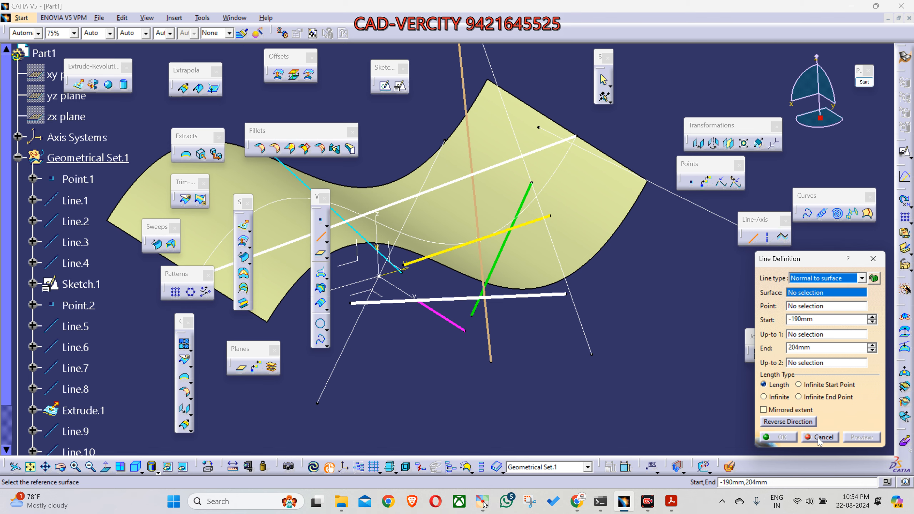
click(818, 438)
middle_drag(490, 355, 580, 379)
click(752, 237)
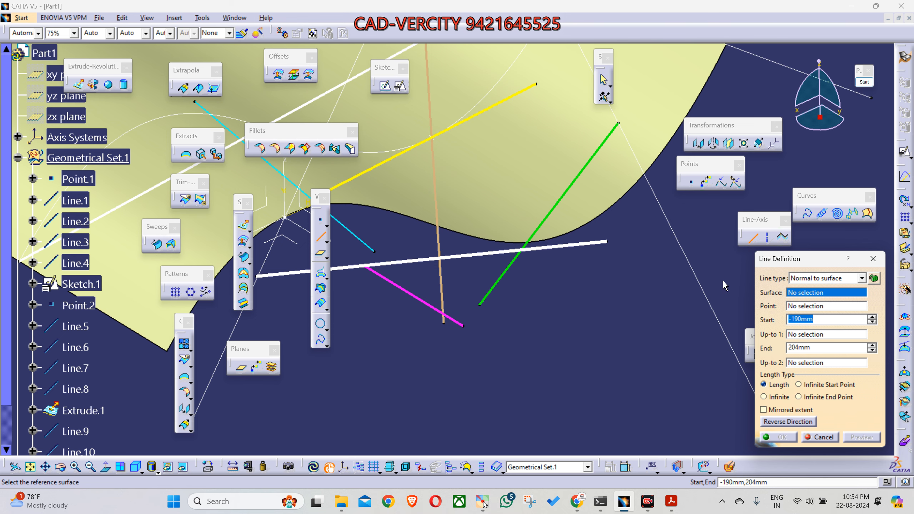
click(869, 260)
middle_drag(459, 318, 545, 302)
middle_drag(599, 332, 533, 364)
Step: Create a Bisecting line between the white Line.2 and the magenta Line.1, with Start -190 mm and End 204 mm
click(752, 237)
click(811, 280)
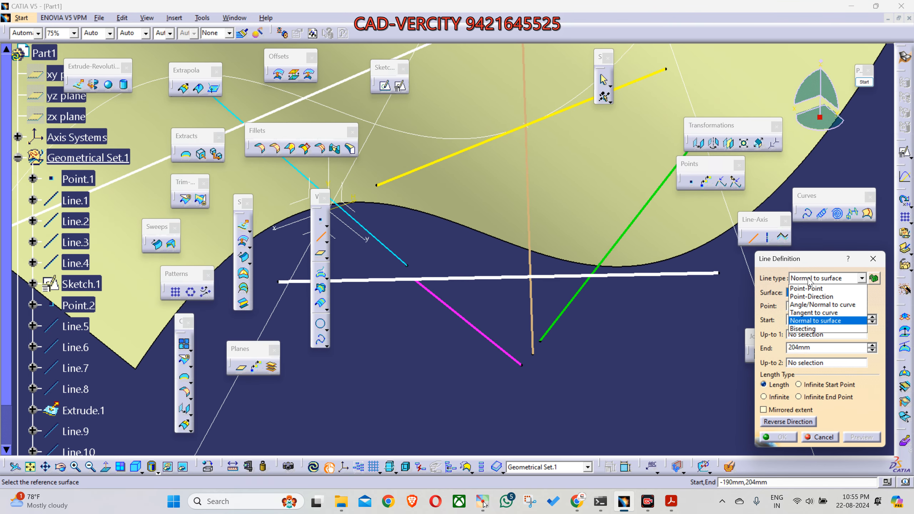
click(812, 332)
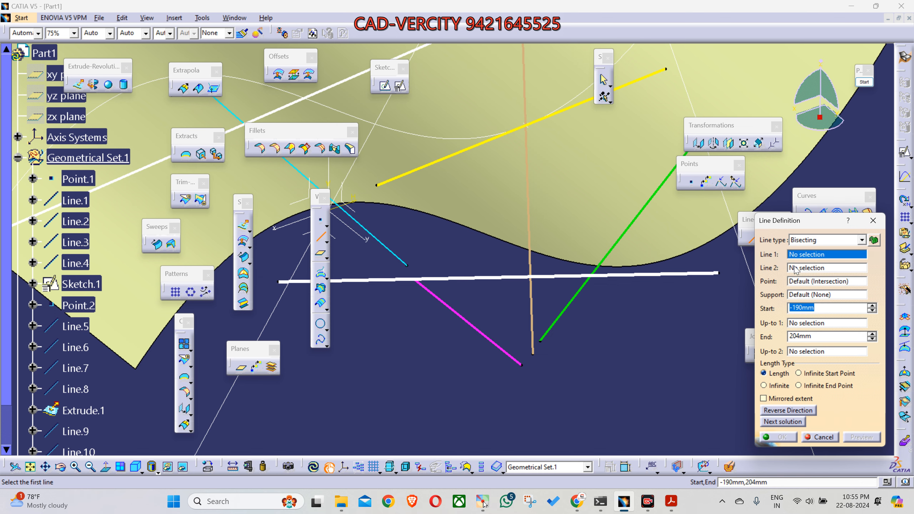
click(490, 278)
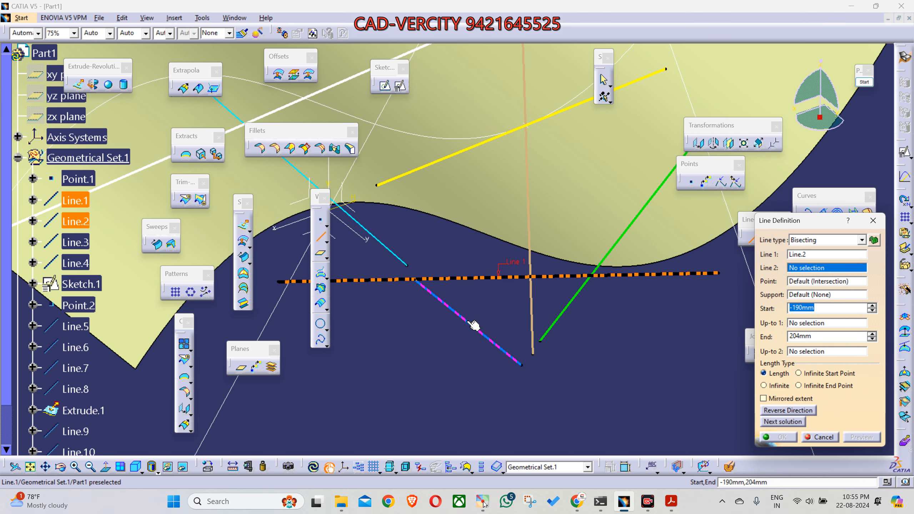
click(467, 321)
middle_drag(481, 352, 459, 293)
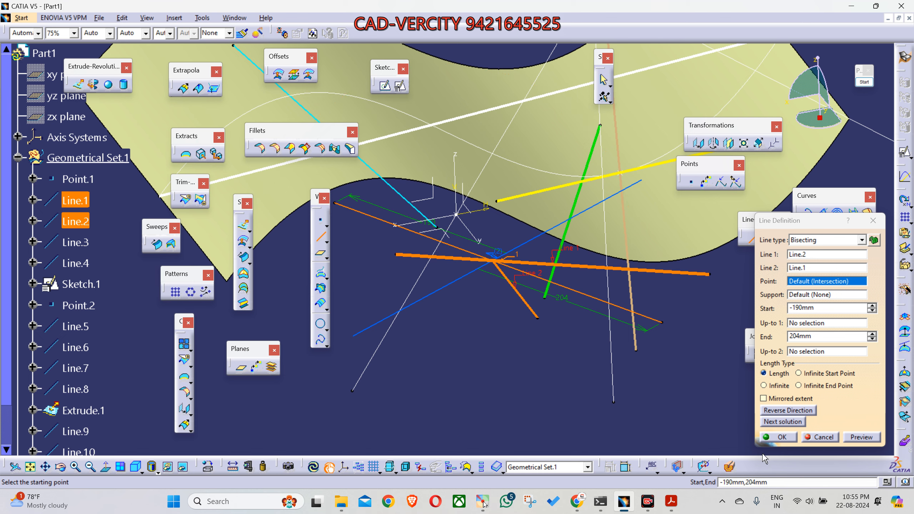
click(777, 437)
Step: Annotate the two angles on either side of the bisecting line with white freehand arcs, and leave annotation mode
middle_drag(581, 306, 461, 284)
click(624, 414)
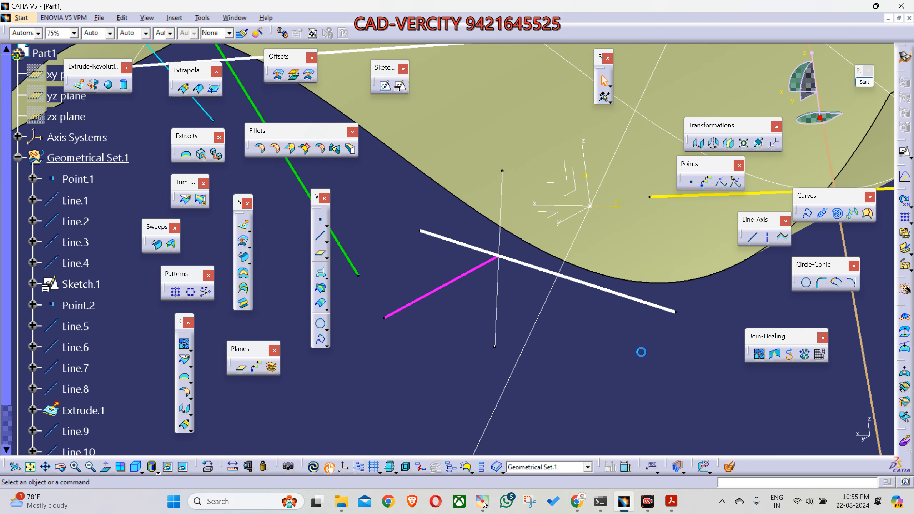
key(F9)
click(860, 157)
click(463, 277)
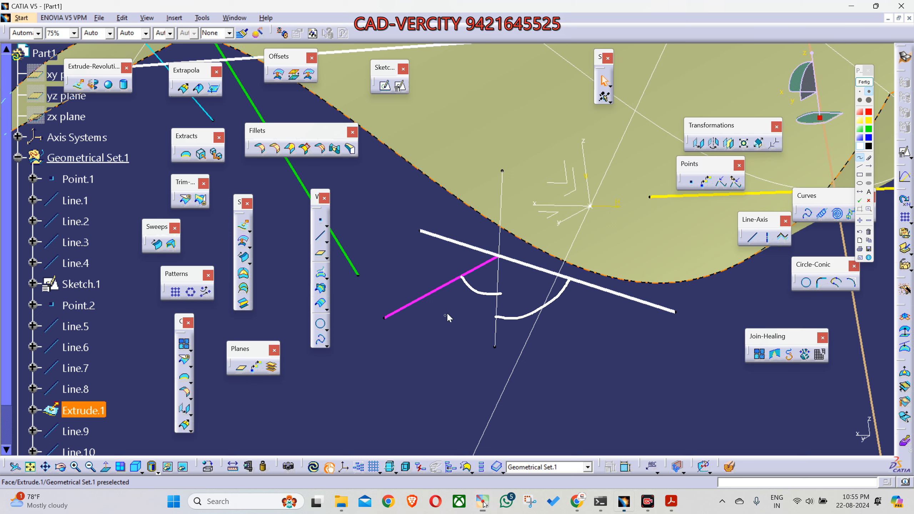
drag(546, 328, 551, 322)
click(864, 82)
Step: Inspect the definition of the bisecting line between Line.1 and Line.2 and close it without changes
middle_drag(523, 290, 573, 266)
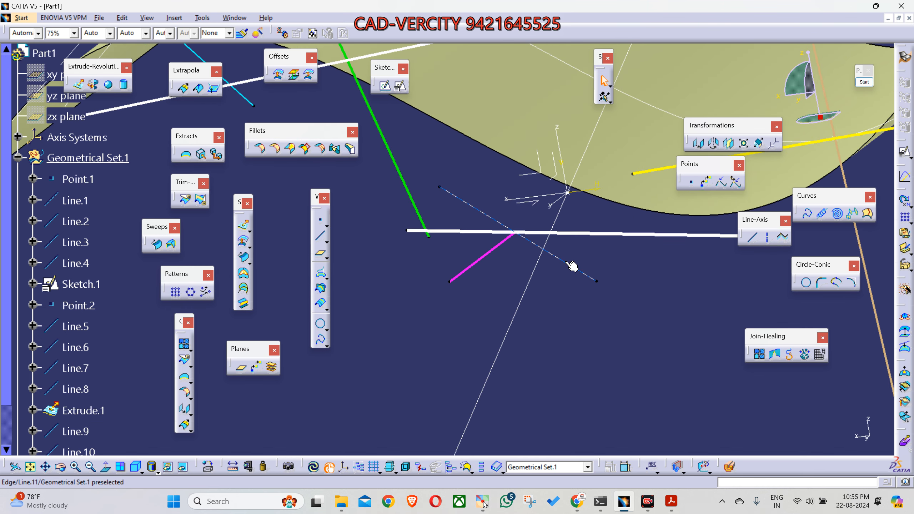
double_click(573, 267)
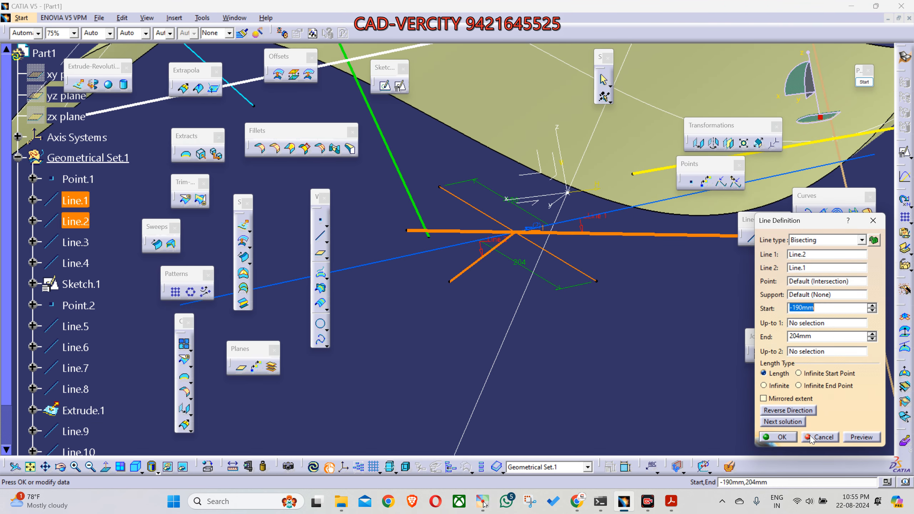
click(811, 437)
middle_drag(555, 367, 401, 337)
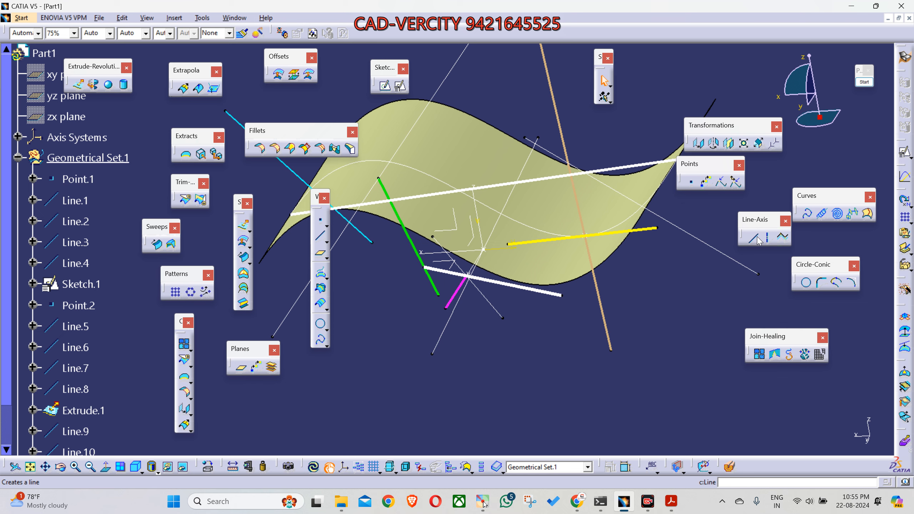
Step: Shift the Line-Axis tool group slightly, and review the available point types without creating a point
drag(754, 221, 744, 231)
middle_drag(532, 301, 460, 360)
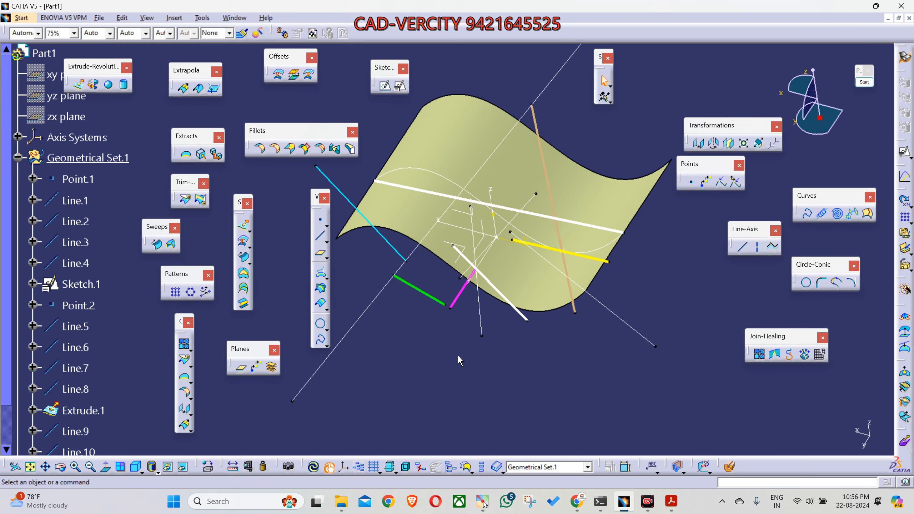
middle_drag(432, 312, 445, 337)
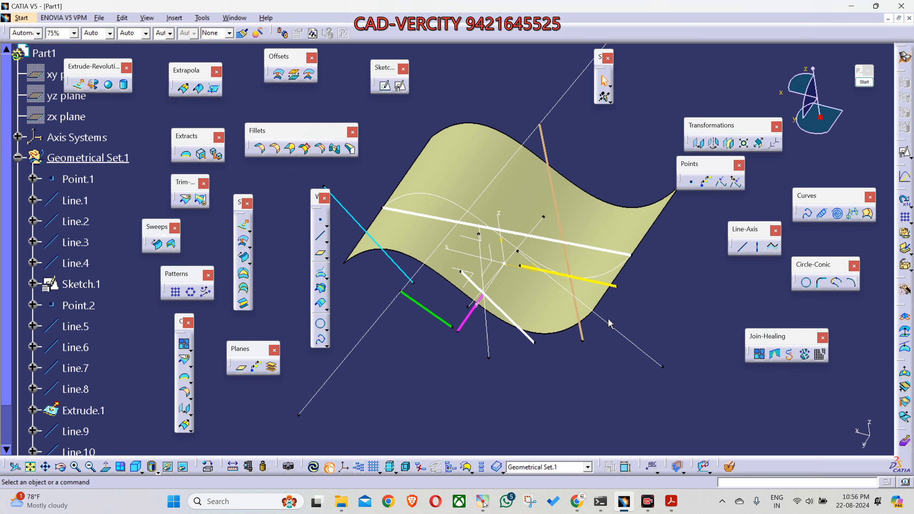
click(690, 182)
click(754, 261)
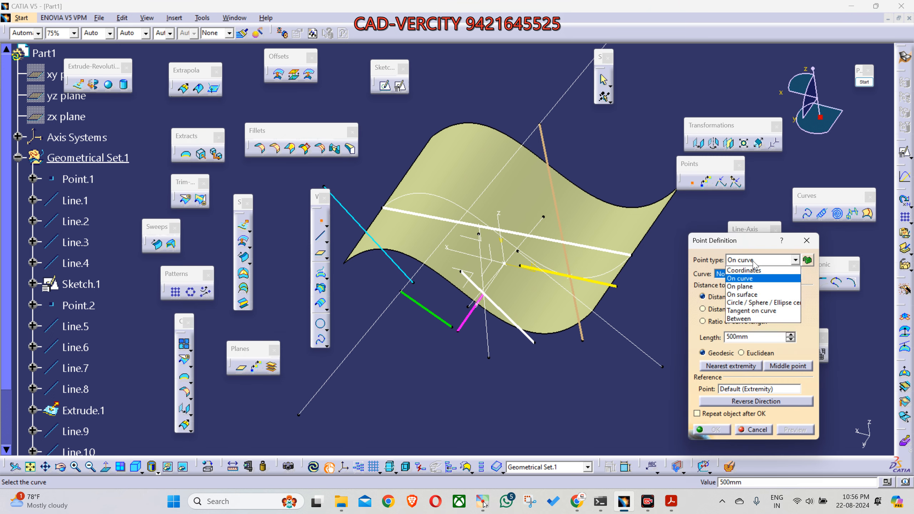
click(808, 241)
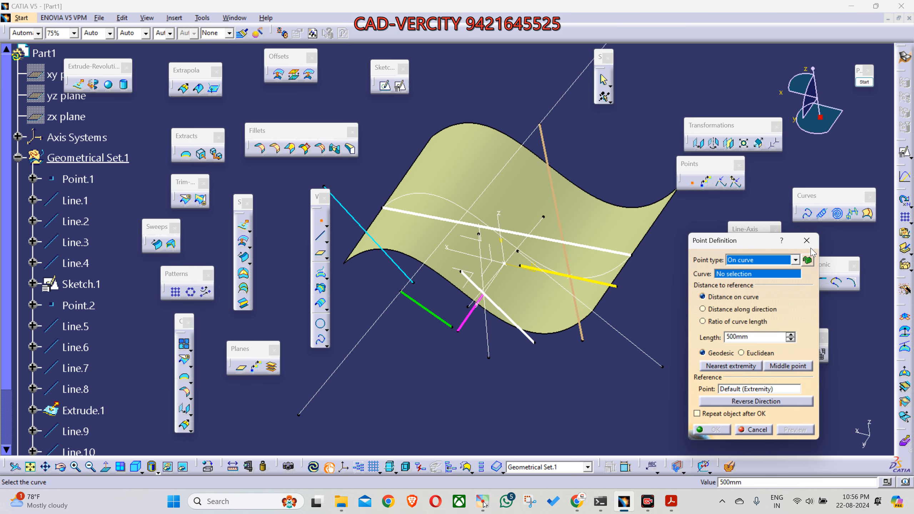
click(807, 241)
Step: Examine the lines and their end vertices around Extrude.1 from several viewing angles
middle_drag(577, 340, 697, 365)
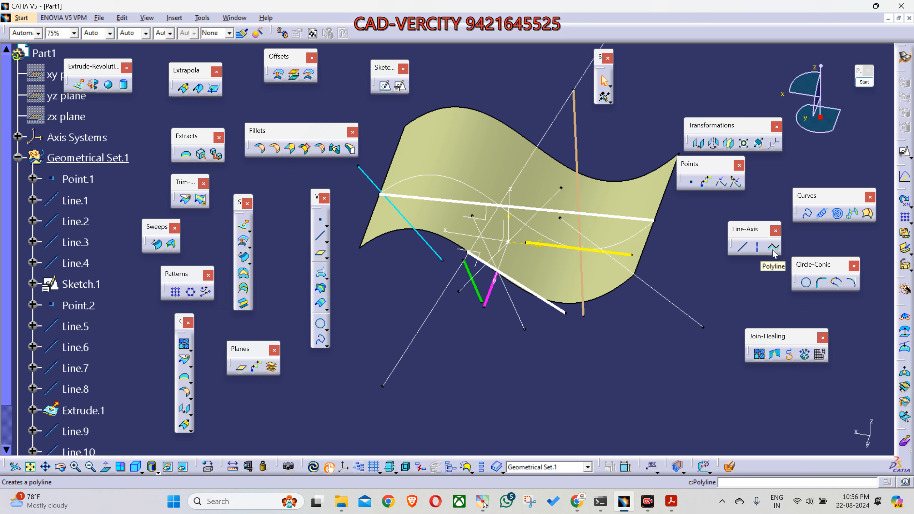
middle_drag(320, 304, 461, 174)
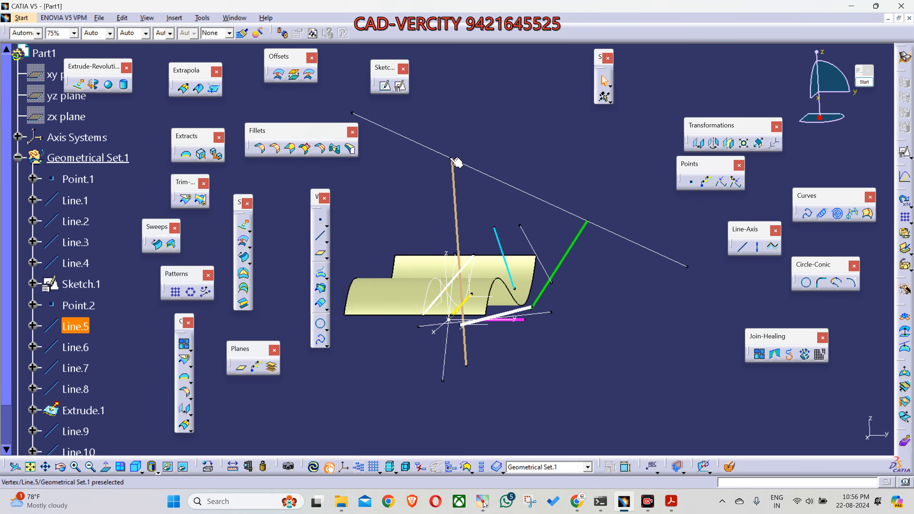
click(352, 115)
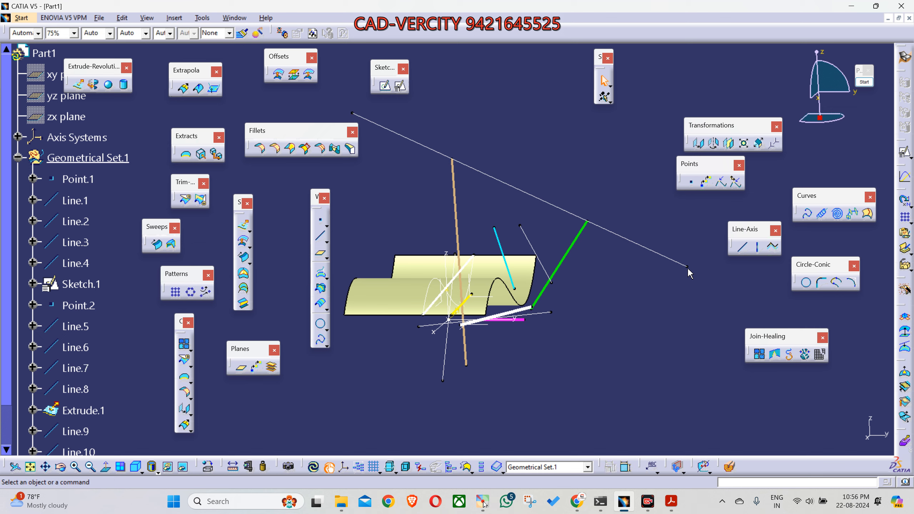
middle_drag(514, 360, 568, 367)
click(592, 327)
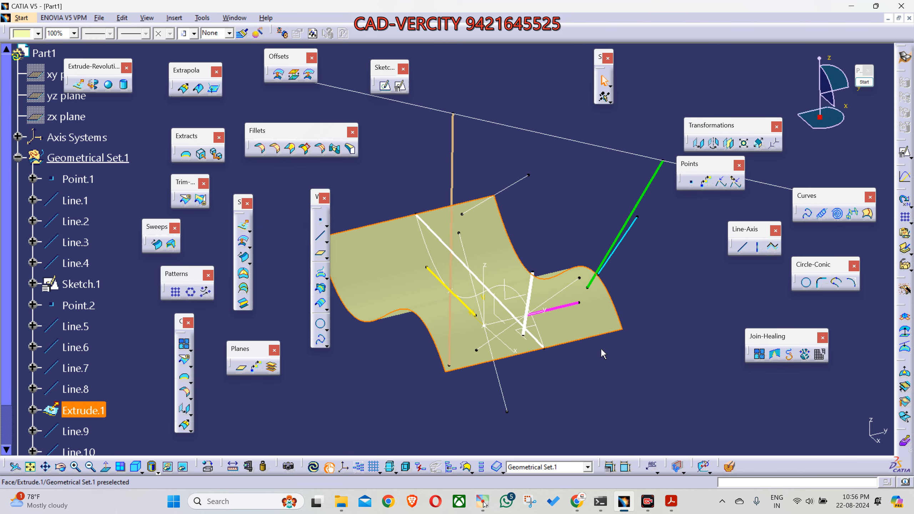
click(608, 363)
middle_drag(592, 377, 639, 395)
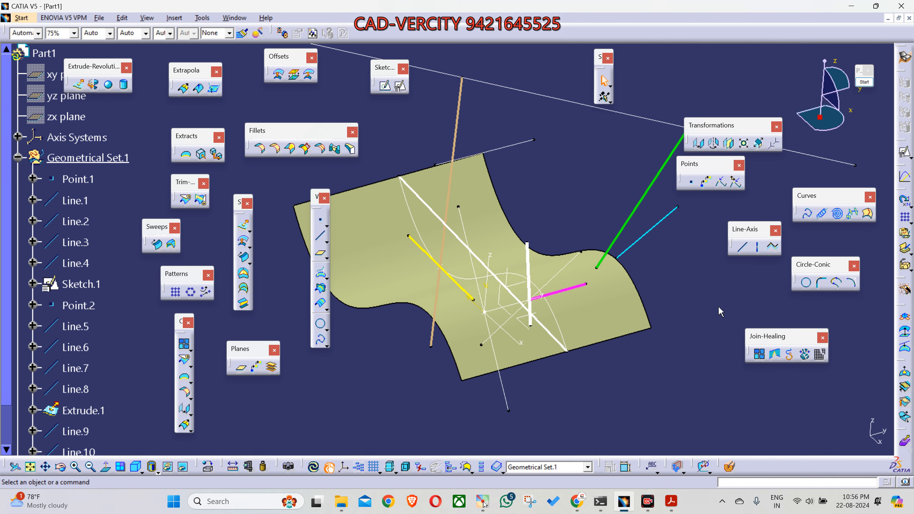
middle_drag(734, 299, 705, 361)
middle_drag(567, 227, 601, 376)
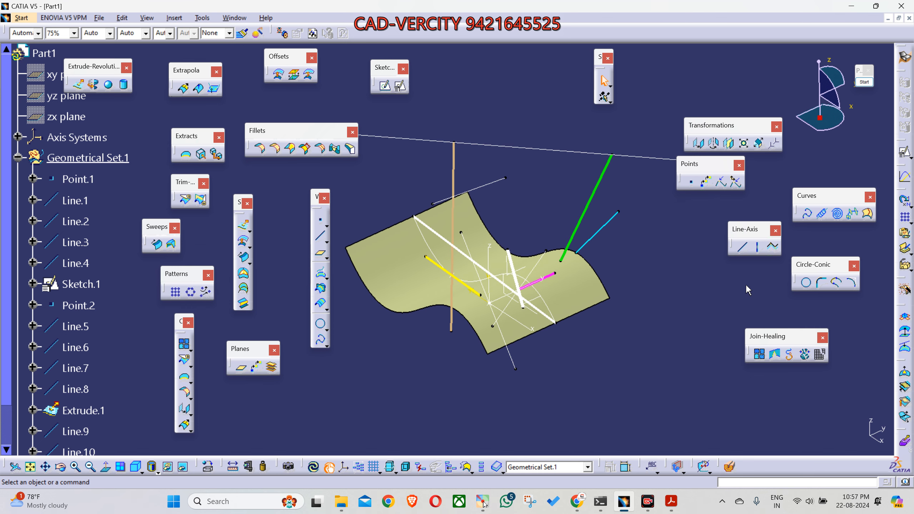
Step: Start a polyline with the outer end vertex of Line.7 and the upper end vertex of Line.3 as its first two points
click(773, 246)
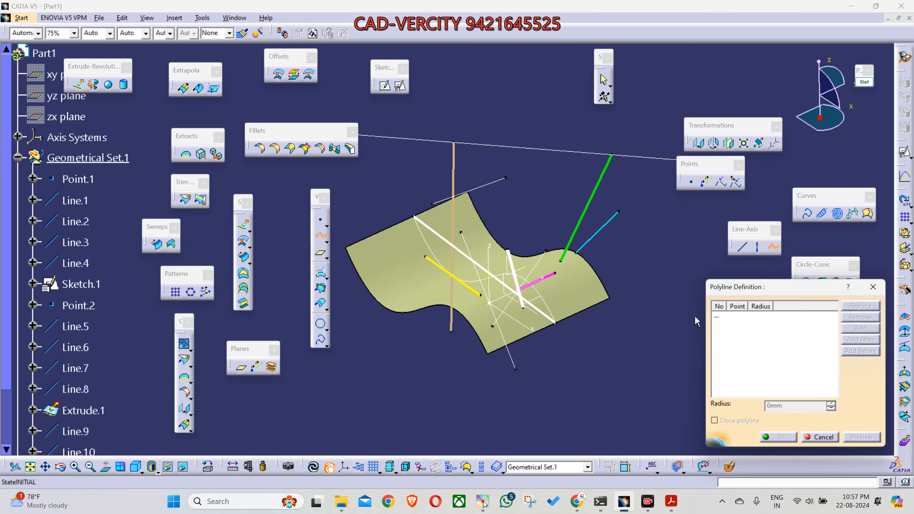
ctrl+middle_drag(422, 138, 434, 184)
middle_drag(427, 335, 413, 245)
scroll(486, 297, down, 2)
middle_drag(486, 297, 456, 365)
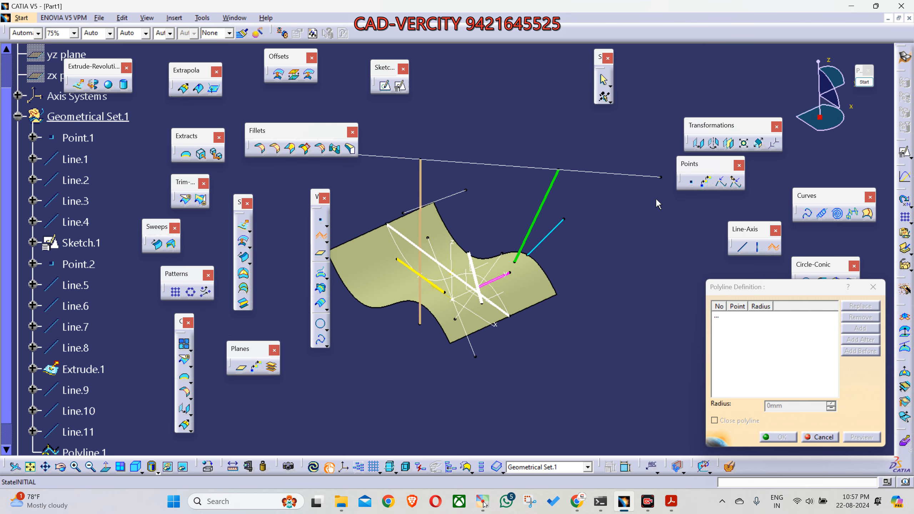
click(665, 180)
mouse_move(628, 295)
middle_down()
mouse_move(571, 326)
mouse_move(630, 333)
mouse_move(634, 307)
mouse_move(599, 305)
middle_up()
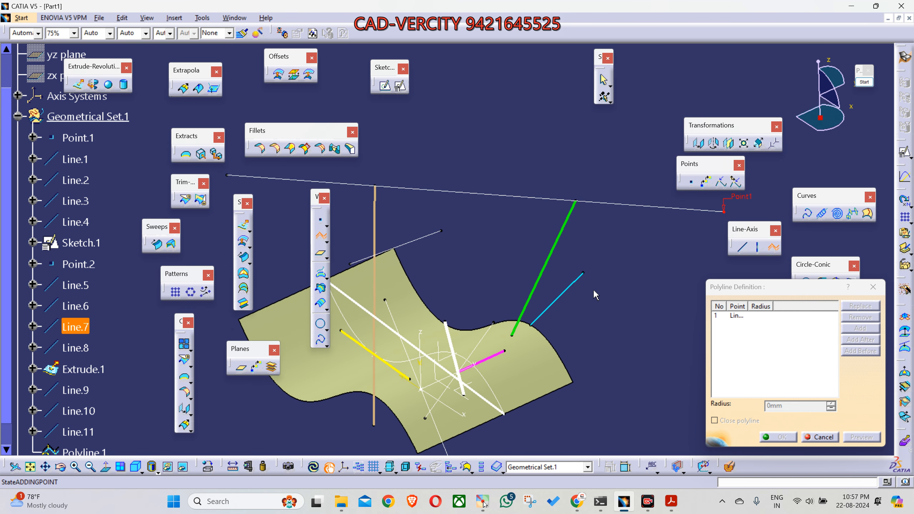
click(579, 203)
middle_drag(579, 202, 550, 211)
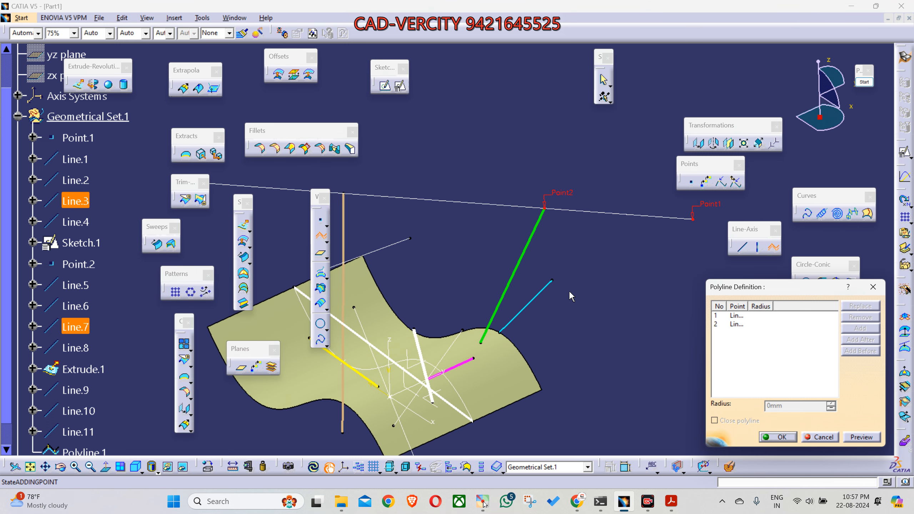
Step: Add the free end vertex of Line.4 and the nearby corner vertex of Extrude.1 as the polyline's third and fourth points
middle_drag(570, 297, 550, 253)
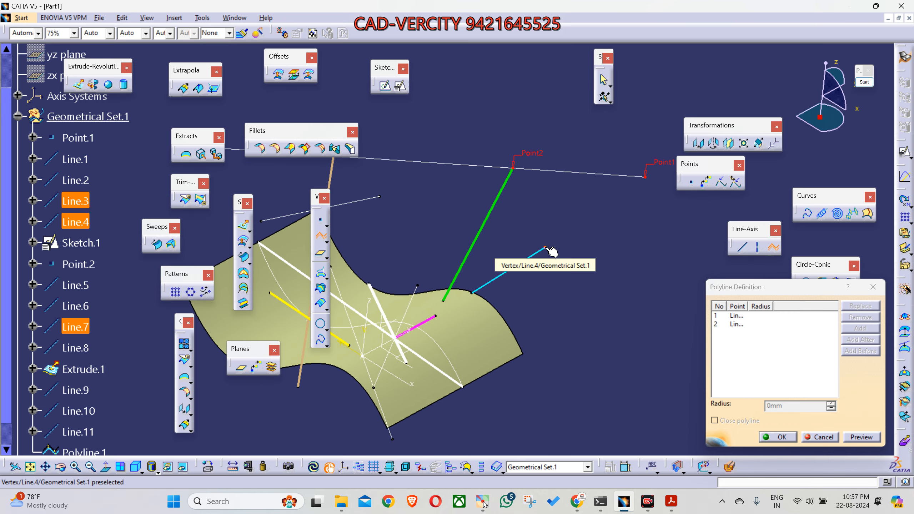
click(547, 253)
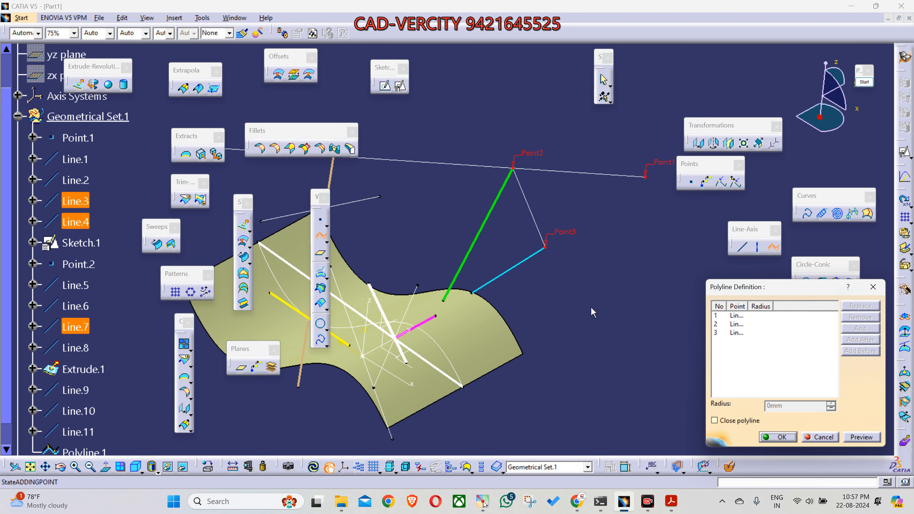
middle_drag(592, 312, 524, 338)
middle_drag(496, 374, 538, 335)
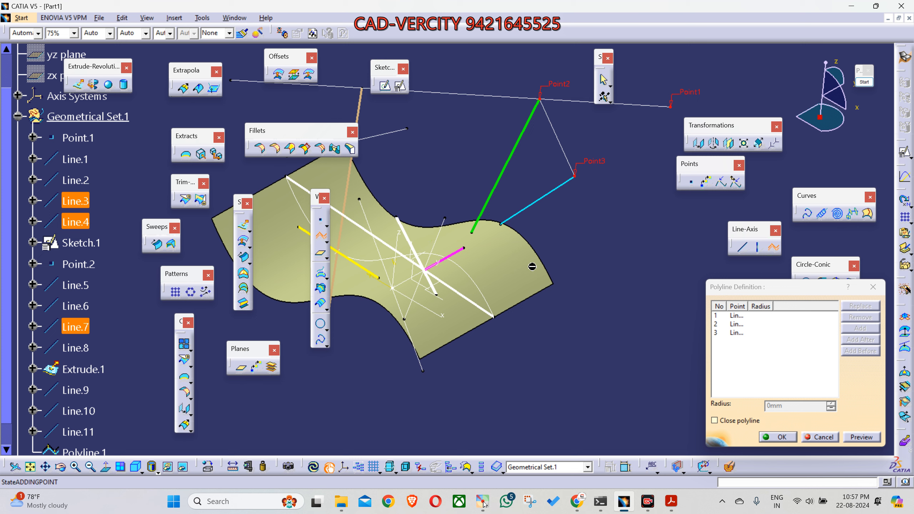
click(554, 285)
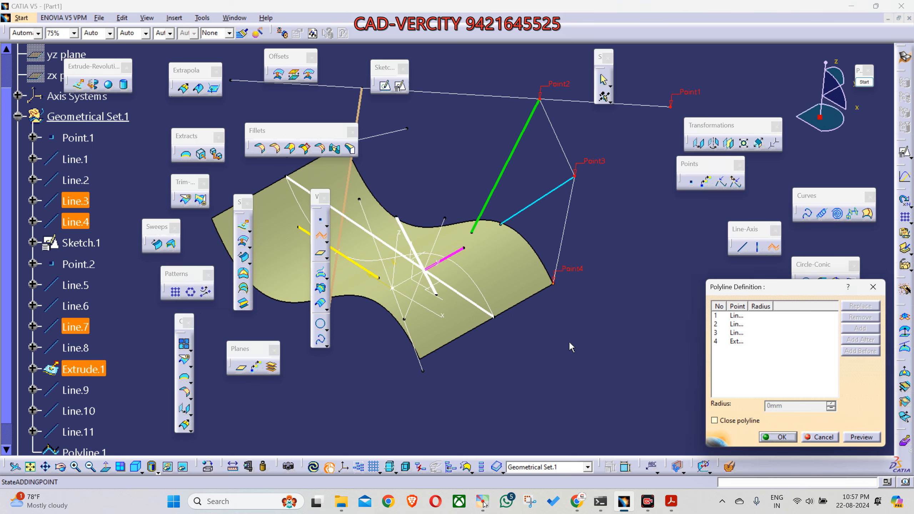
Step: Add the upper end vertex of Line.5 and the outer end vertex of Line.6 as the last points, and create the polyline
mouse_move(528, 354)
middle_down()
mouse_move(545, 378)
mouse_move(502, 340)
mouse_move(515, 353)
middle_up()
right_click(516, 353)
click(466, 178)
middle_drag(466, 178, 486, 230)
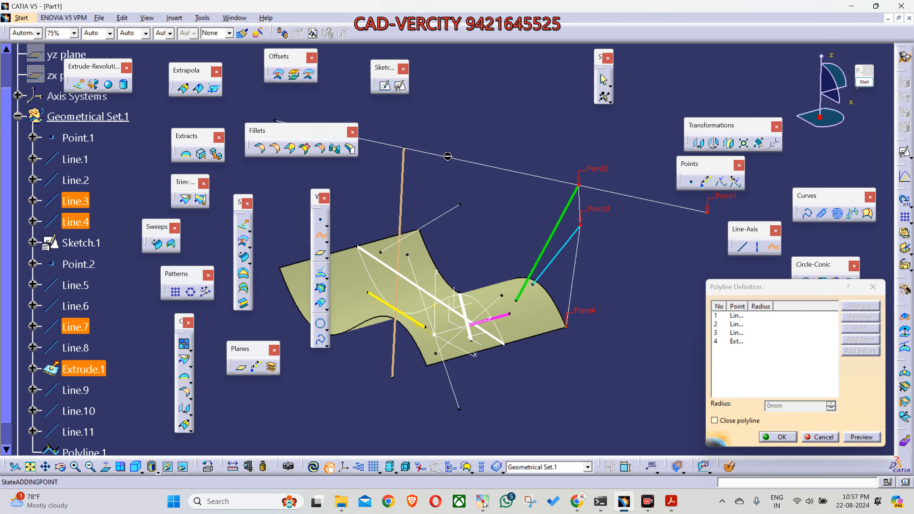
click(407, 147)
middle_drag(480, 236, 487, 255)
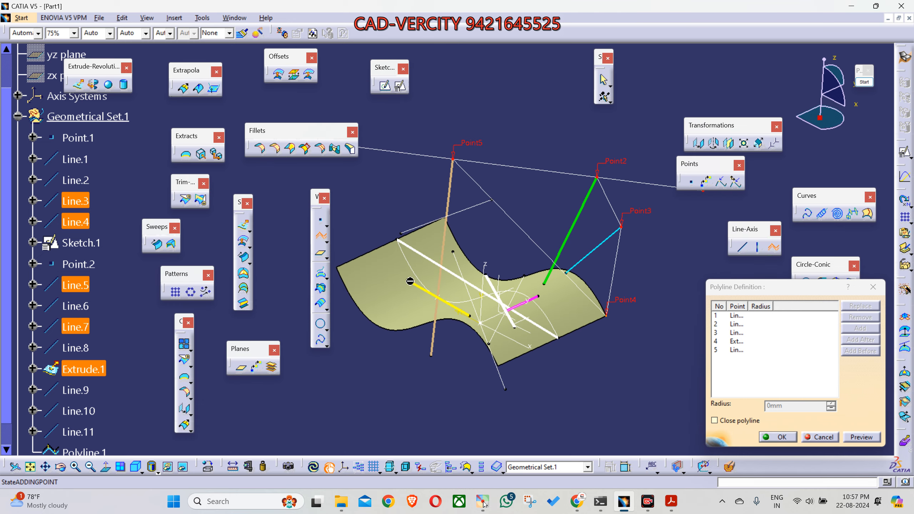
click(409, 280)
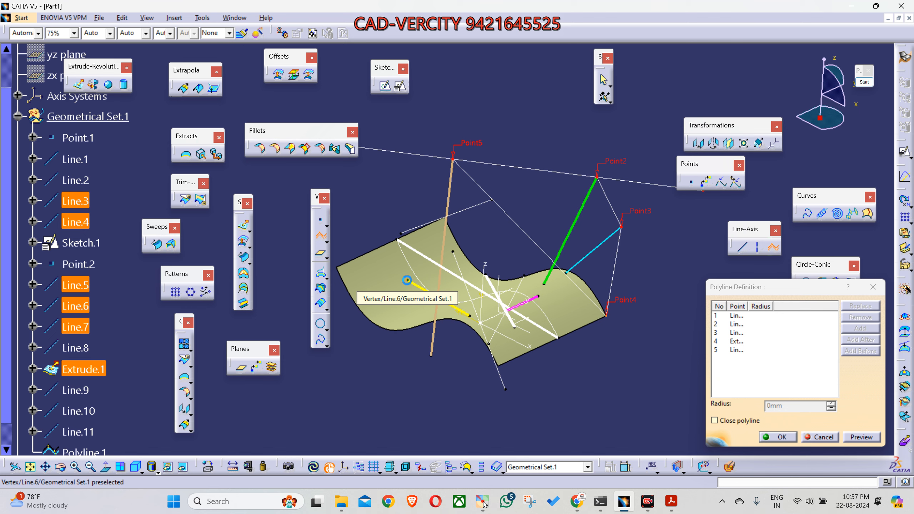
mouse_move(413, 366)
middle_down()
mouse_move(401, 375)
mouse_move(432, 390)
mouse_move(392, 382)
mouse_move(429, 378)
middle_up()
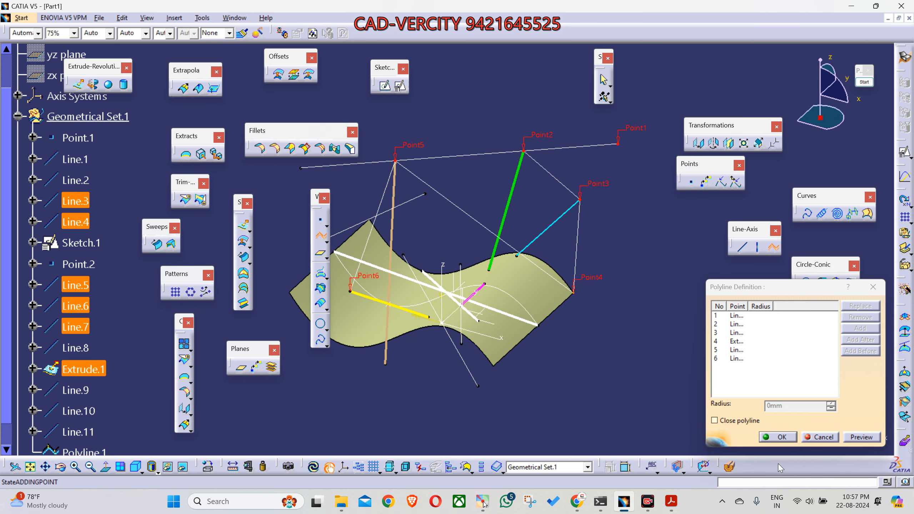
click(778, 436)
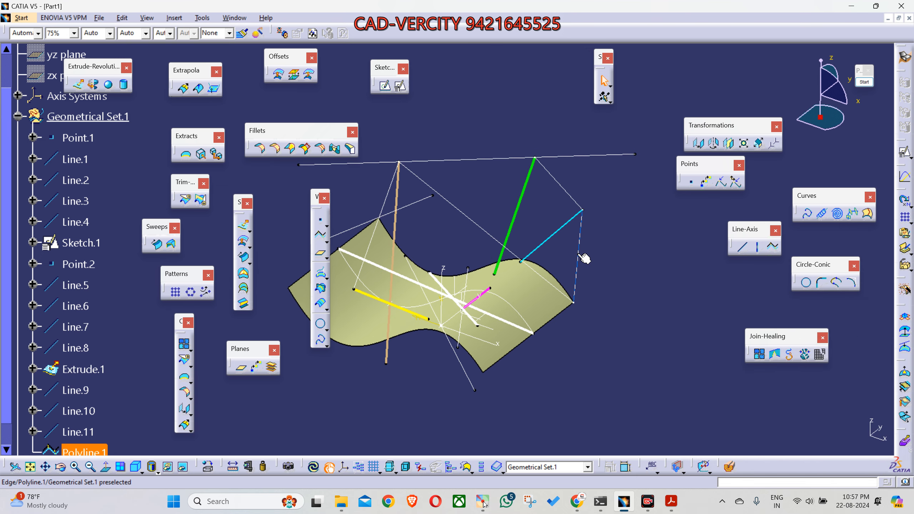
Step: Give Polyline.1 a thicker line weight, and clear the selection
scroll(94, 377, down, 2)
click(94, 377)
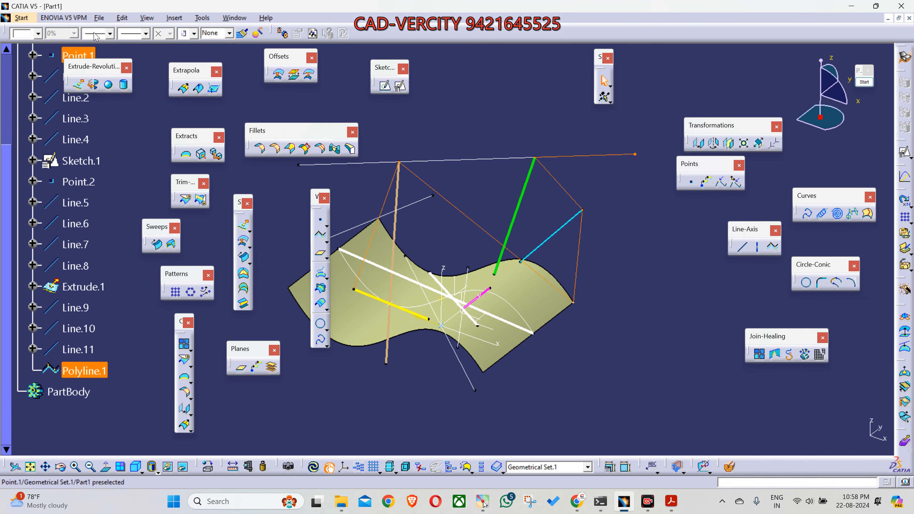
click(110, 33)
click(163, 128)
mouse_move(491, 186)
middle_down()
mouse_move(509, 190)
mouse_move(482, 205)
mouse_move(492, 199)
middle_up()
mouse_move(451, 395)
middle_down()
mouse_move(435, 382)
mouse_move(431, 354)
mouse_move(467, 398)
mouse_move(528, 405)
mouse_move(494, 425)
mouse_move(428, 406)
mouse_move(414, 418)
mouse_move(447, 431)
middle_up()
click(438, 434)
Step: Trace the polyline's segments with yellow annotation lines from its first to its last point, and leave annotation mode
click(864, 83)
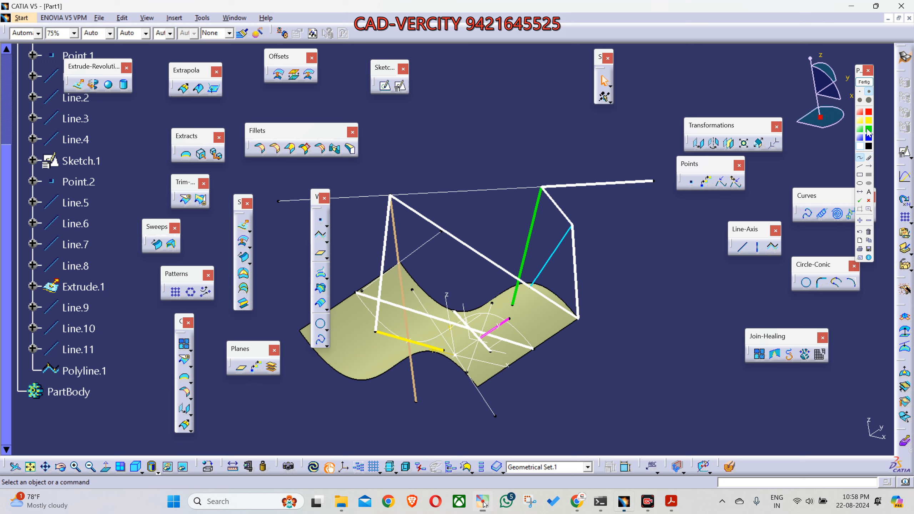
click(869, 120)
click(860, 166)
drag(653, 181, 554, 187)
drag(563, 223, 575, 309)
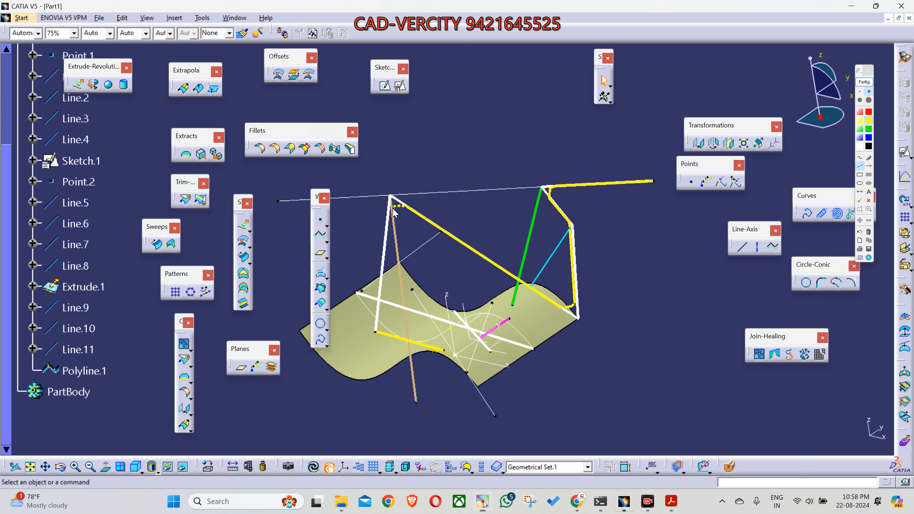
drag(390, 219, 376, 331)
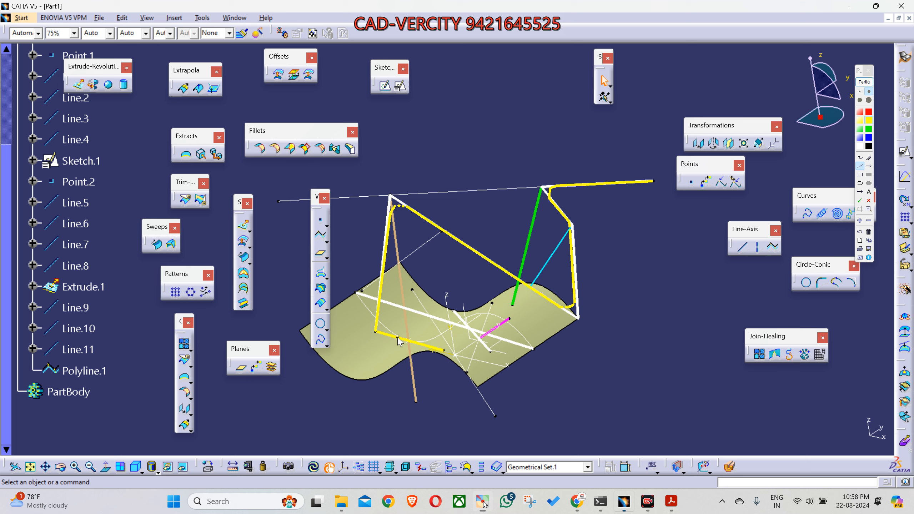
click(864, 82)
Step: Open Polyline.1 for editing and preview a 20 mm corner radius at its second point, Line.3\Vertex.9
double_click(84, 371)
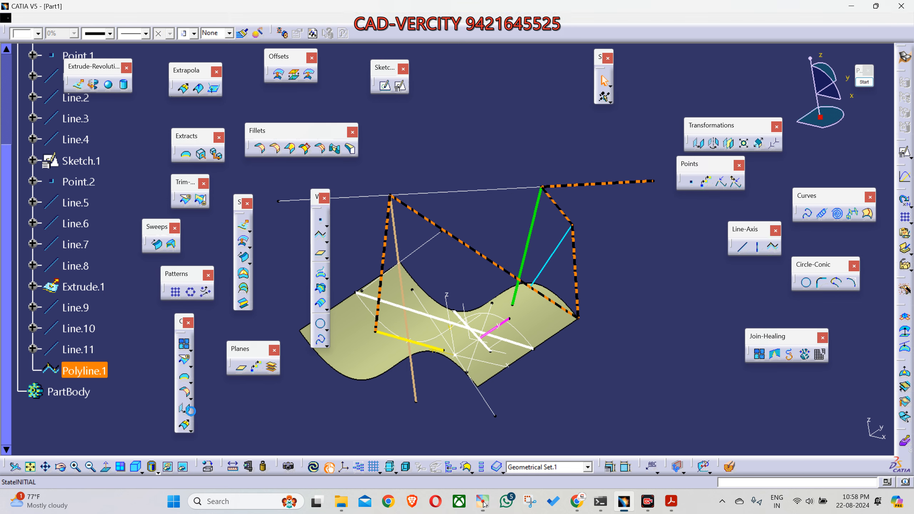
click(552, 174)
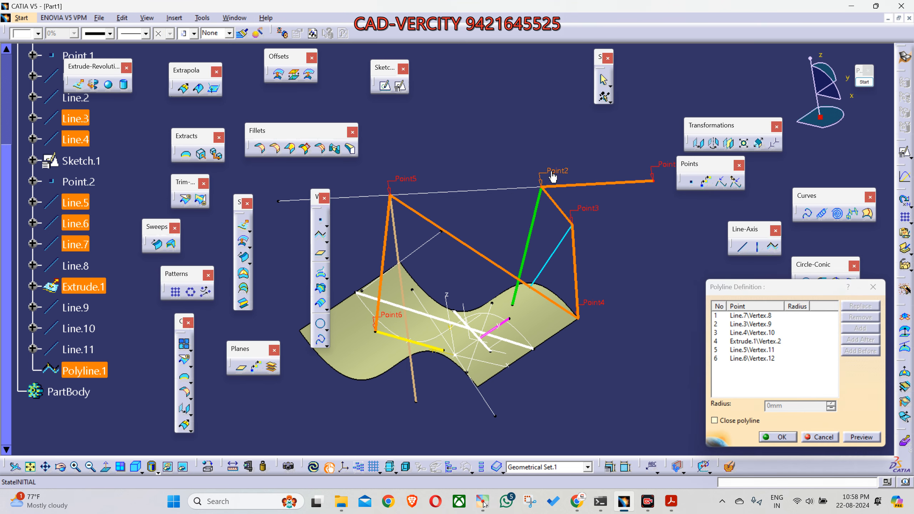
click(751, 324)
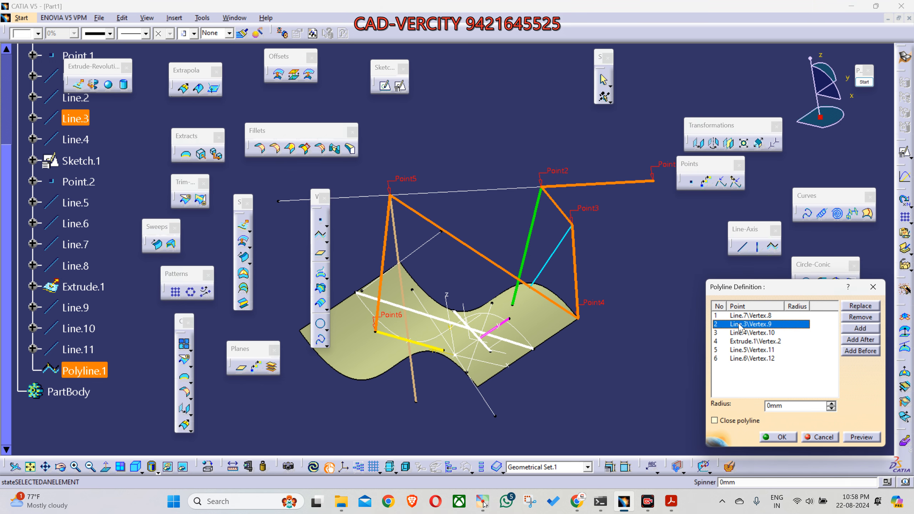
drag(797, 406, 725, 405)
text(20)
click(865, 439)
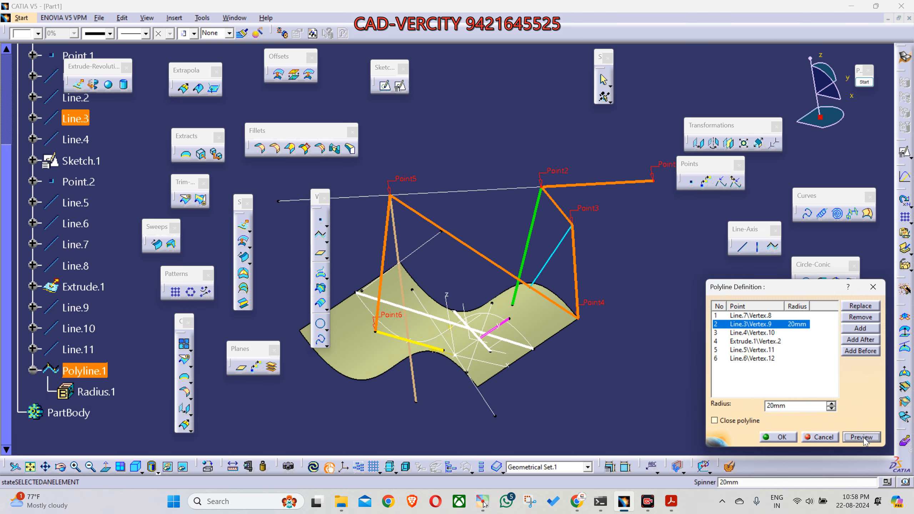
middle_drag(603, 379, 557, 320)
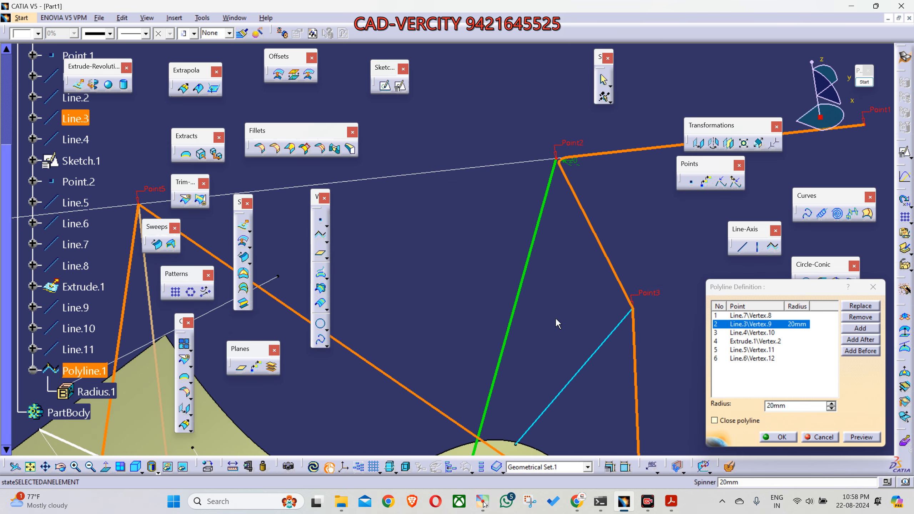
Step: Set the corner radius at the polyline's second point to 100 mm and preview it
double_click(778, 405)
text(100)
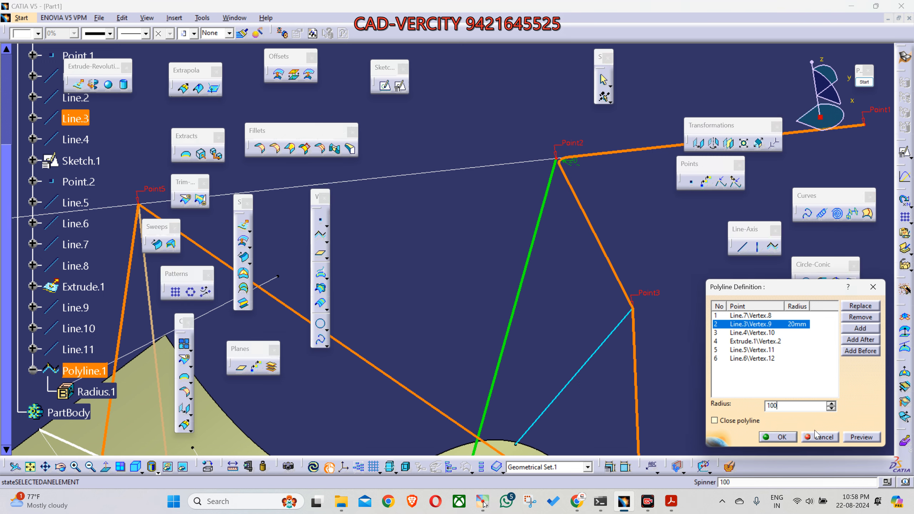
click(846, 440)
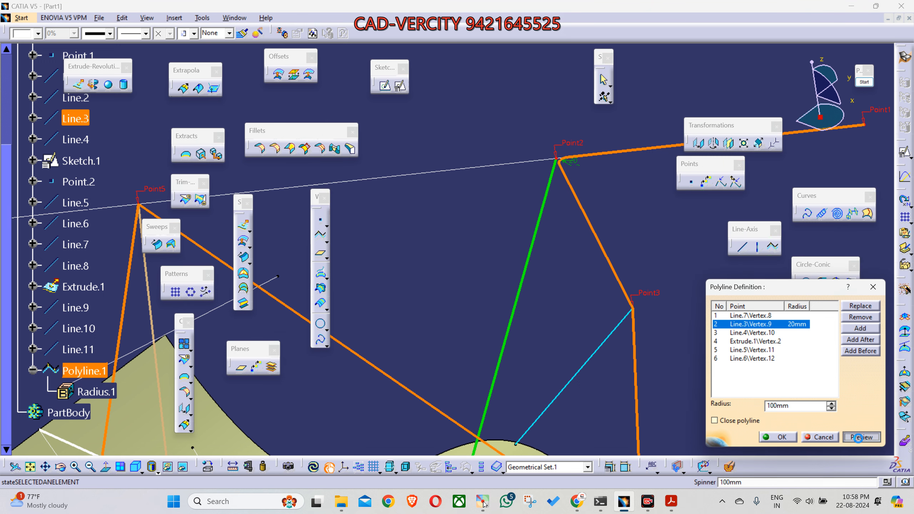
middle_drag(565, 296, 582, 281)
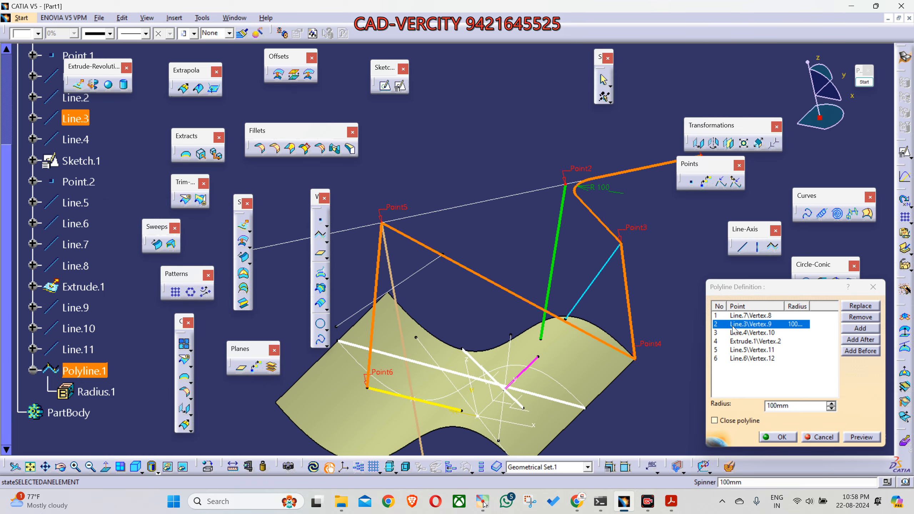
Step: Try a 600 mm corner radius at the polyline's third point, Line.4\Vertex.10
click(759, 332)
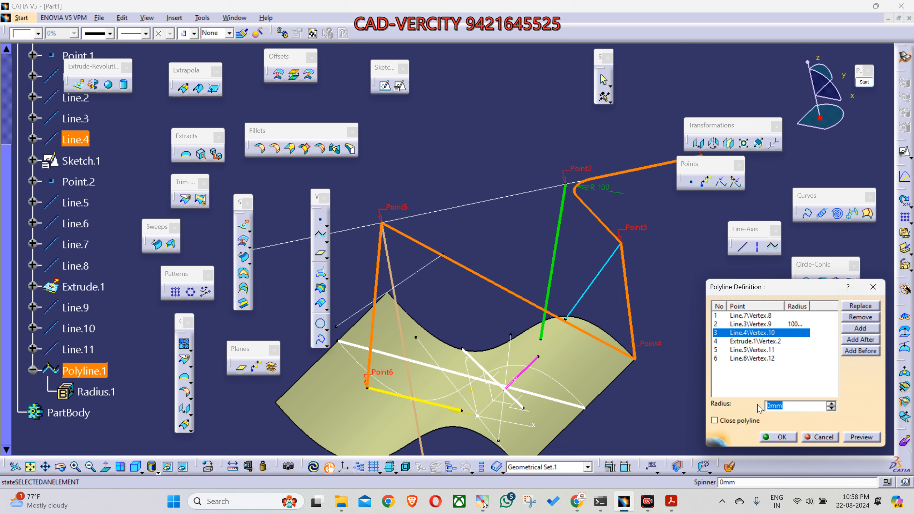
text(600)
click(861, 436)
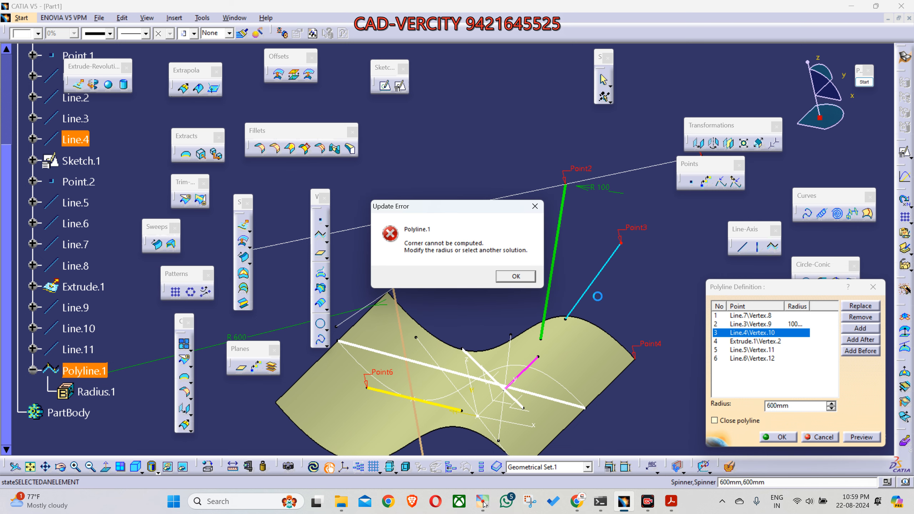
click(529, 281)
Step: Set the third point's corner radius to 150 mm and preview the curve
drag(795, 406, 759, 404)
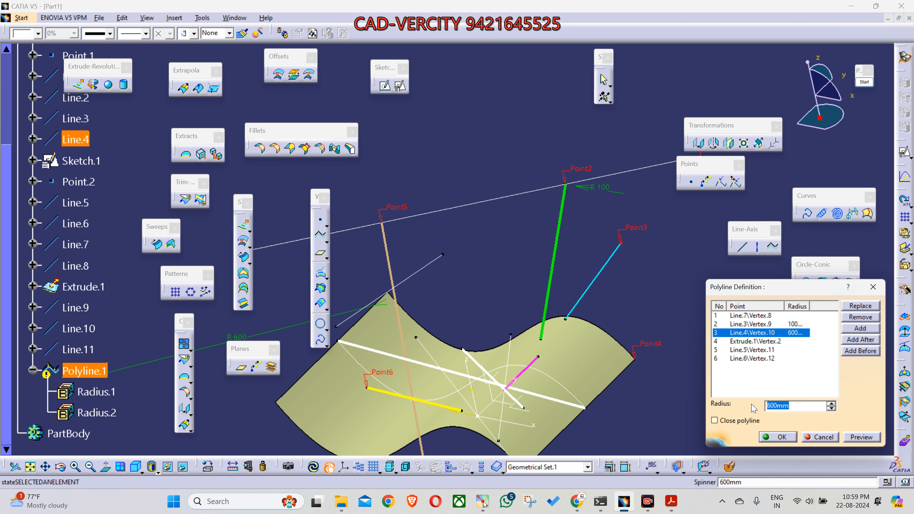
text(1)
middle_drag(532, 333, 614, 309)
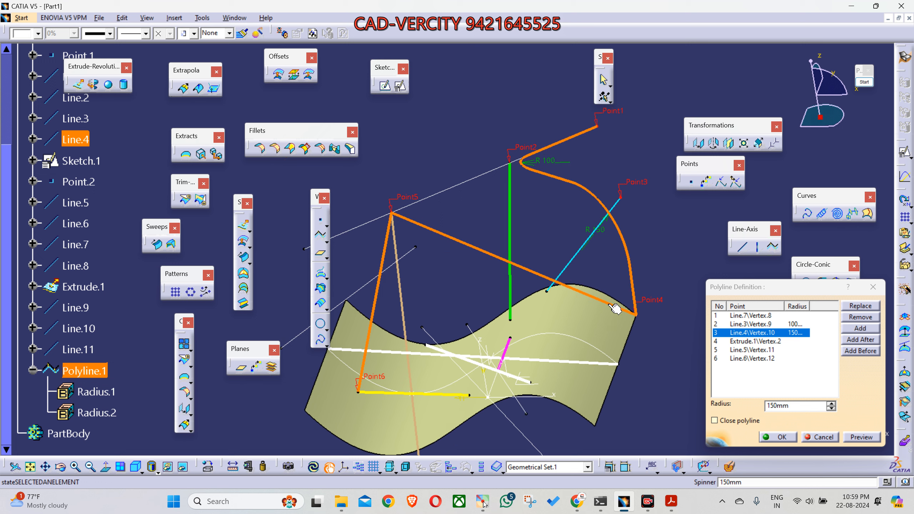
Step: Set the corner radius at the polyline's third point to 50 mm and preview it
click(790, 404)
text(5)
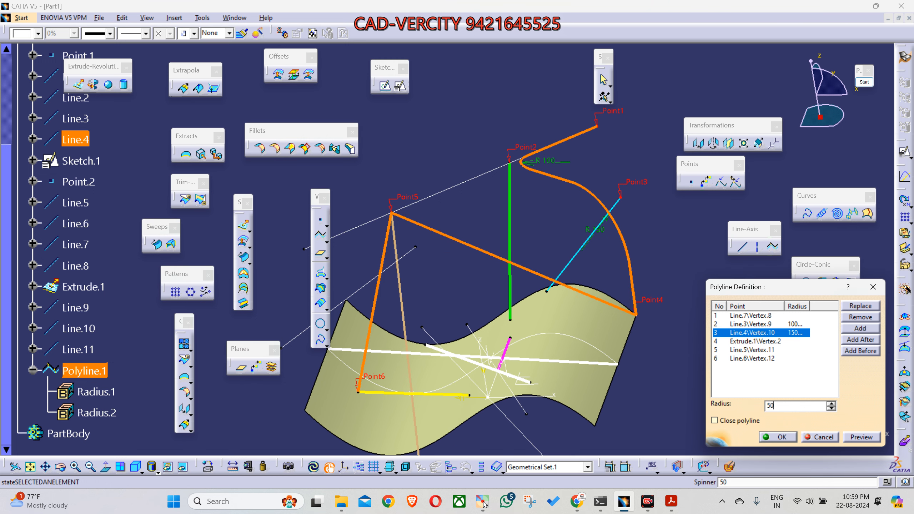
text(0)
click(863, 437)
middle_drag(562, 329, 475, 317)
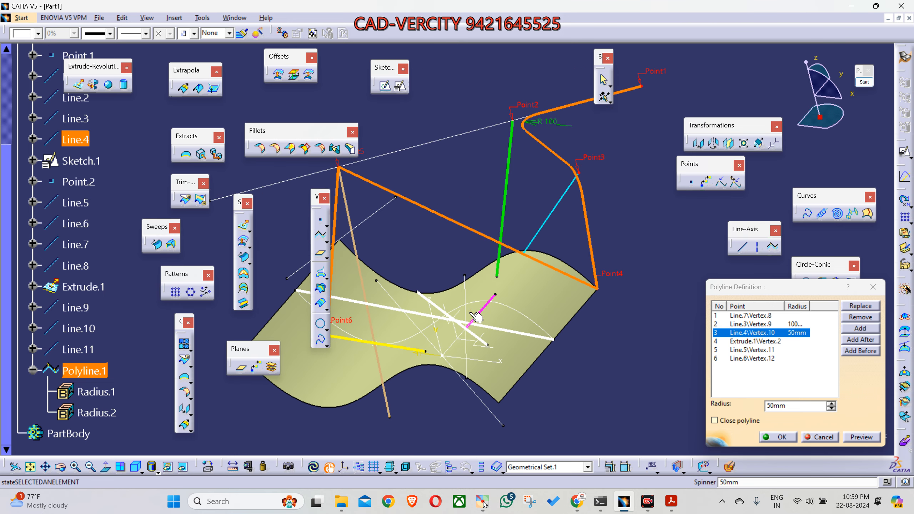
Step: Set the corner radius at the polyline's fourth point, Extrude.1\Vertex.2, to 30 mm and preview it
click(755, 342)
double_click(790, 407)
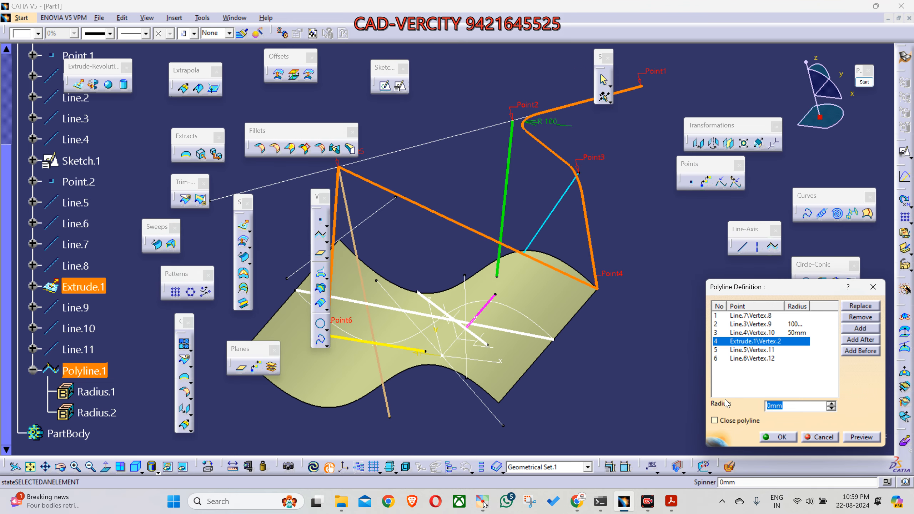
text(30)
click(859, 439)
middle_drag(369, 243, 468, 249)
Step: Set the corner radius at the polyline's fifth point, Line.5\Vertex.11, to 40 mm and preview it
click(752, 351)
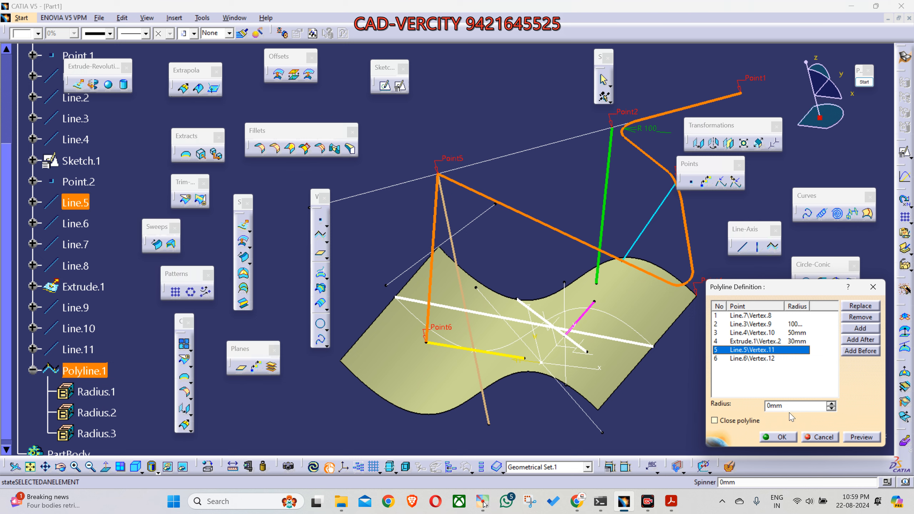
text(40)
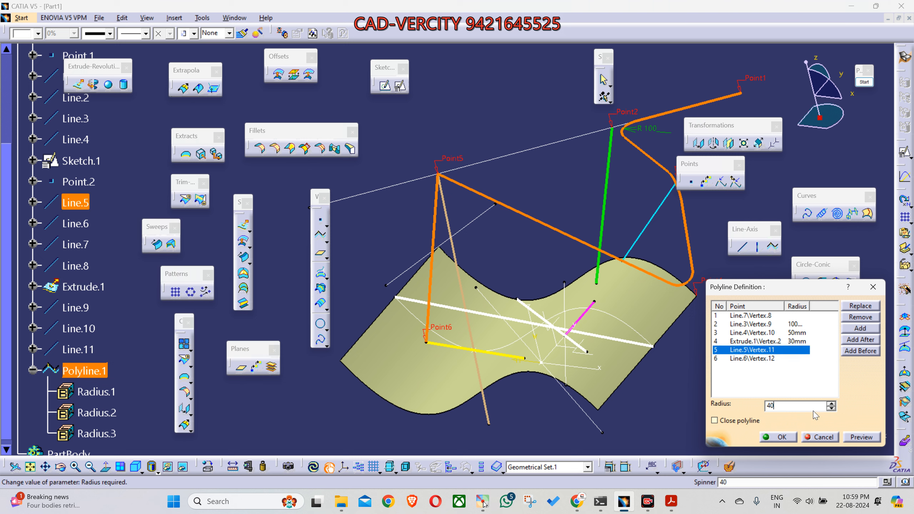
click(848, 438)
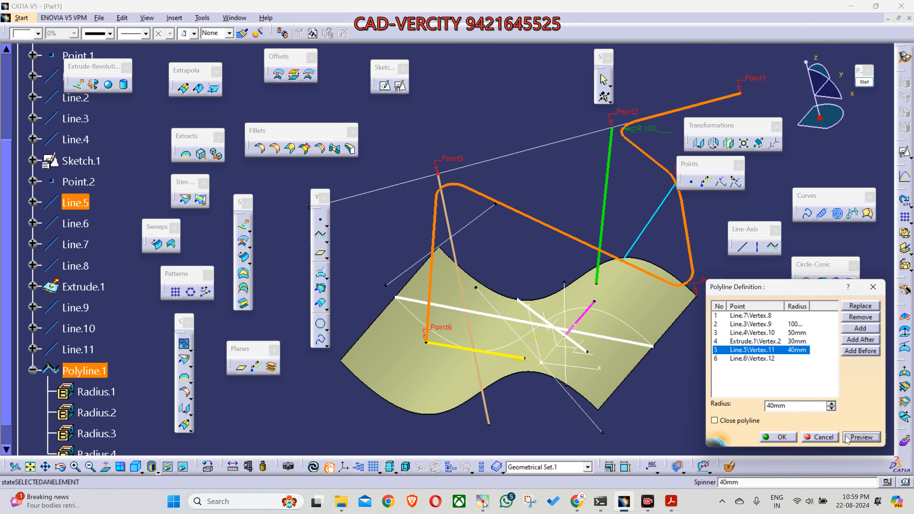
Step: Accept the polyline with its corner radii and collapse its branch in the specification tree
click(778, 437)
middle_drag(583, 382, 568, 402)
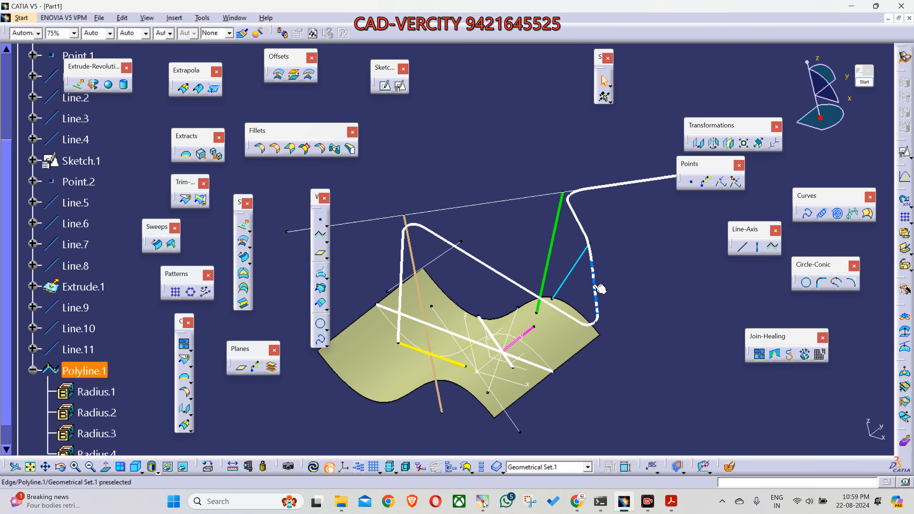
click(66, 376)
click(33, 370)
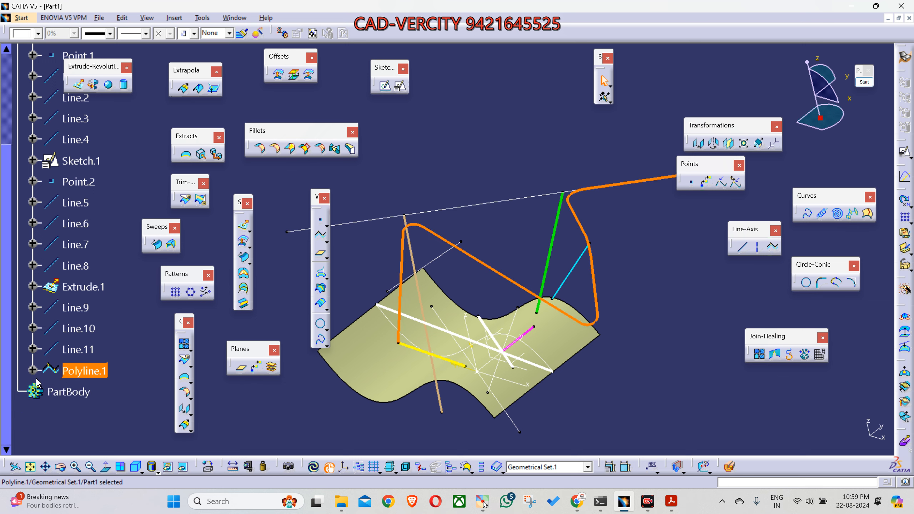
middle_drag(516, 443, 440, 432)
middle_drag(382, 442, 453, 438)
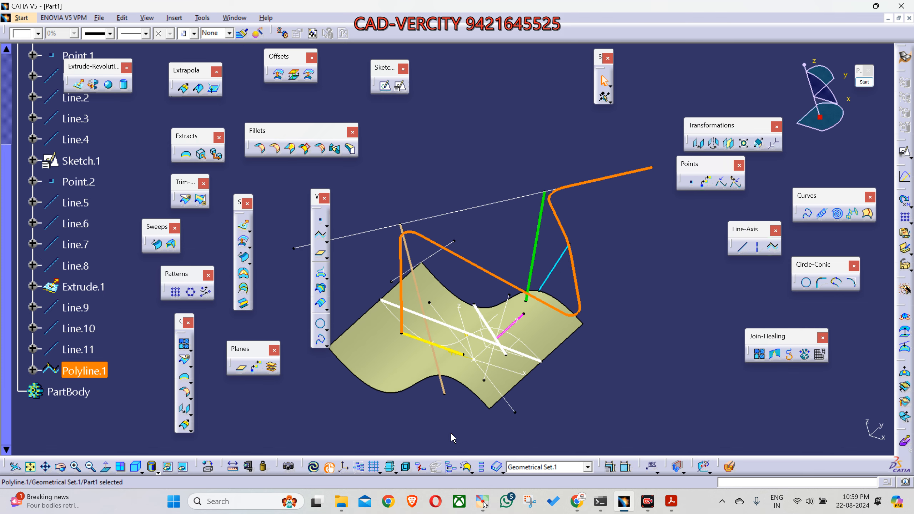
click(628, 420)
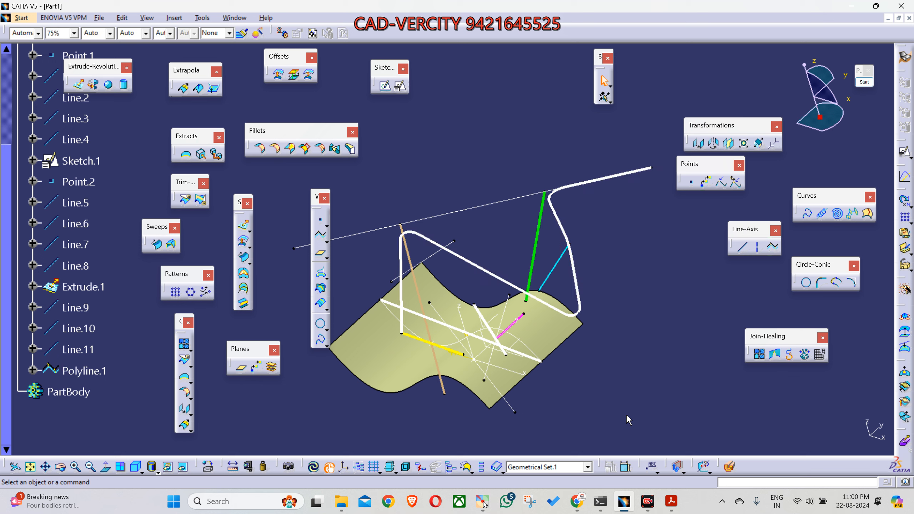
Step: Create a circular swept surface of the Center and radius subtype, using Polyline.1 as center curve and a 10 mm radius
click(241, 259)
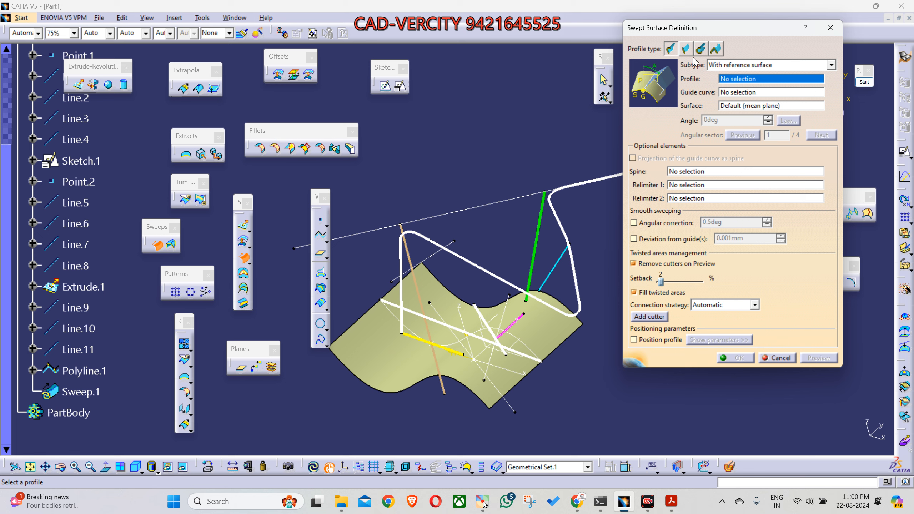
click(700, 48)
click(756, 66)
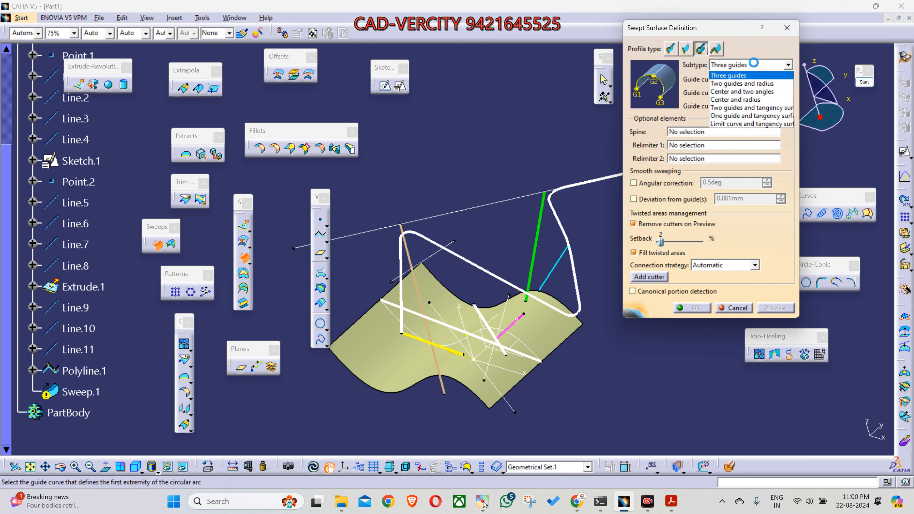
click(749, 100)
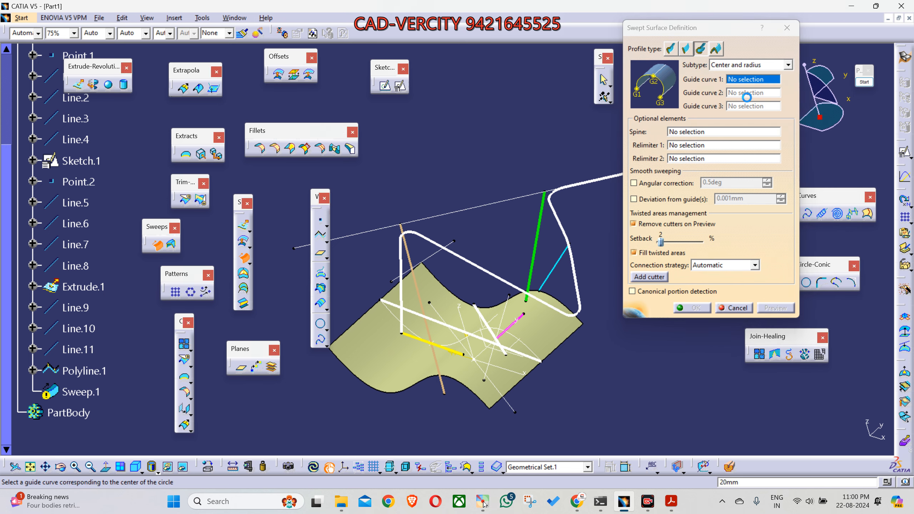
click(569, 227)
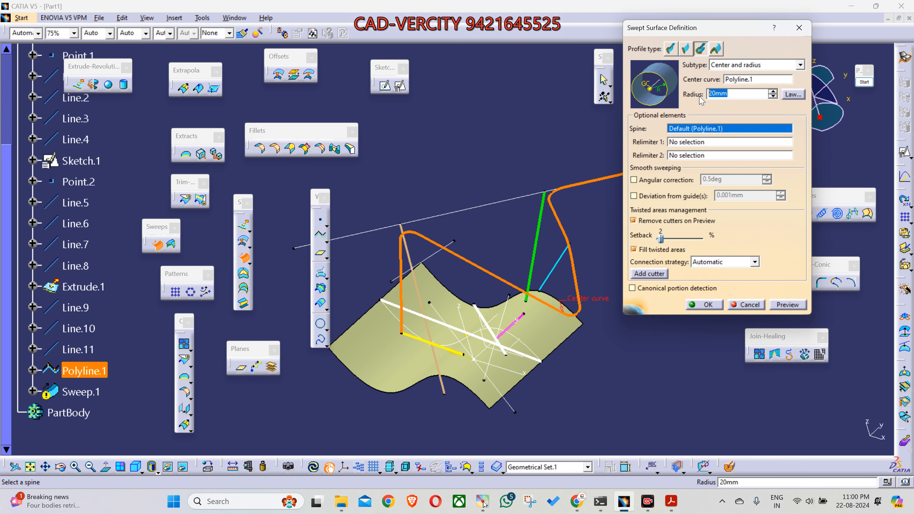
text(10)
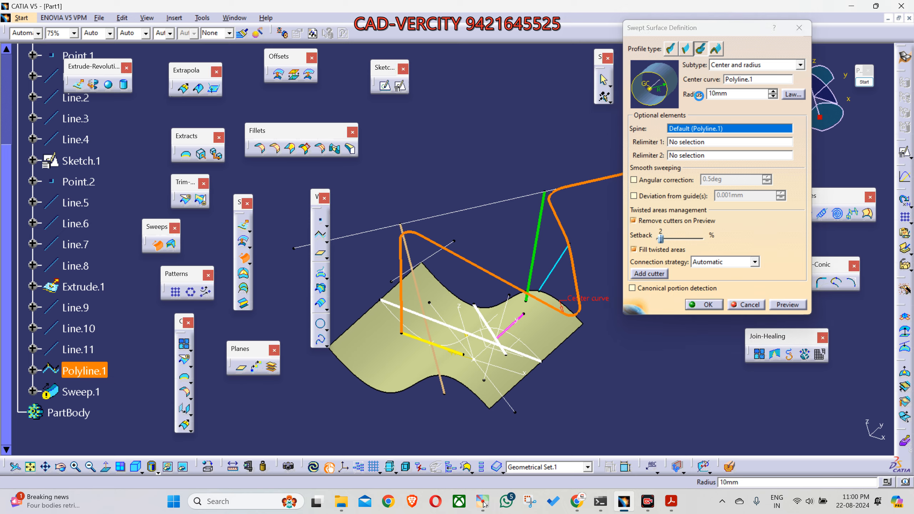
key(Return)
click(97, 395)
middle_drag(416, 337, 448, 429)
click(404, 406)
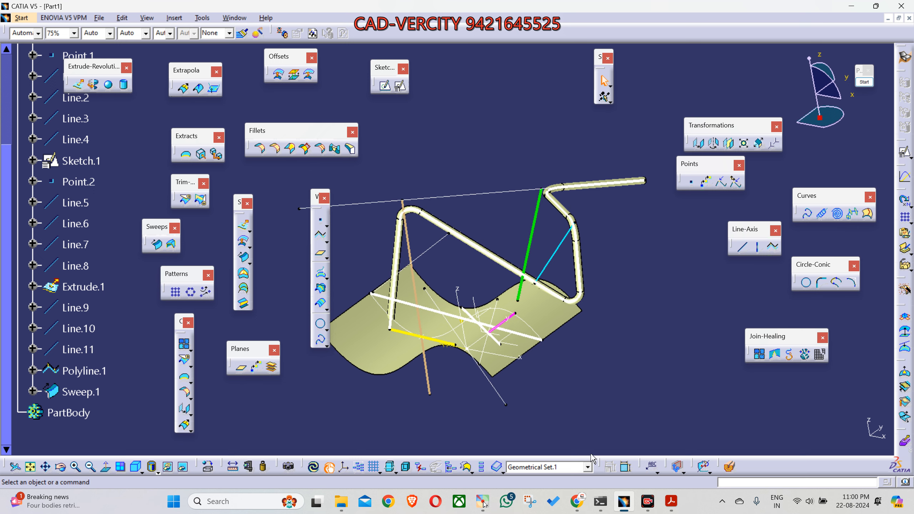
click(652, 505)
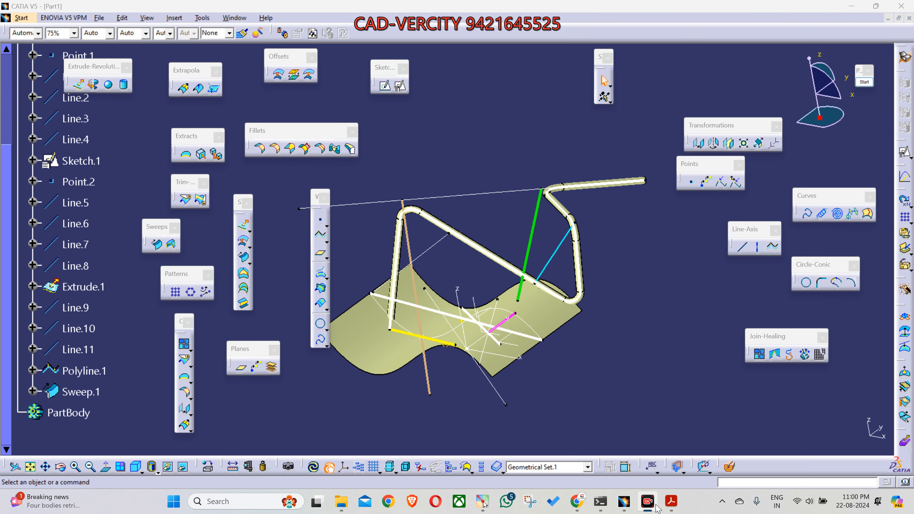
click(655, 505)
middle_drag(505, 366, 502, 358)
mouse_move(429, 314)
middle_down()
mouse_move(419, 342)
mouse_move(446, 317)
middle_up()
middle_drag(567, 348, 595, 317)
middle_drag(622, 364, 609, 378)
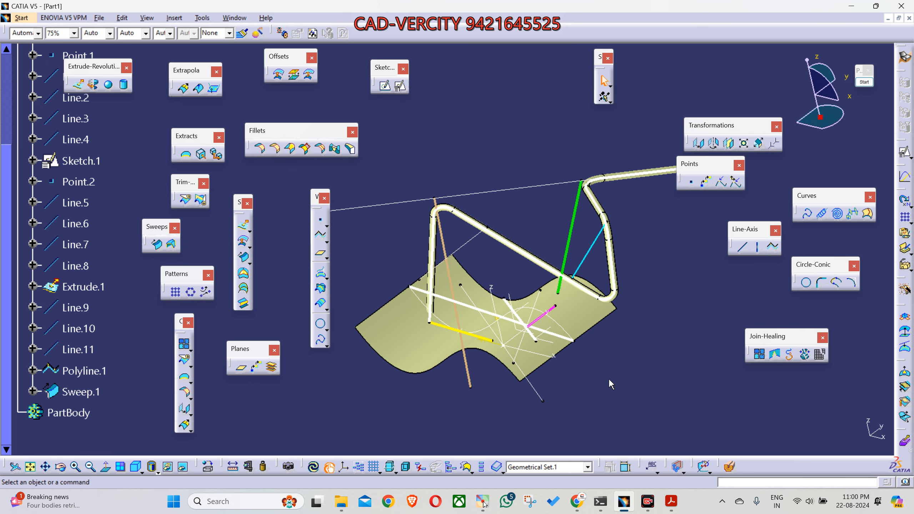
Step: Move the Line-Axis toolbar below the Planes toolbar and review the available point types in Point Definition without creating a point
drag(750, 229, 227, 406)
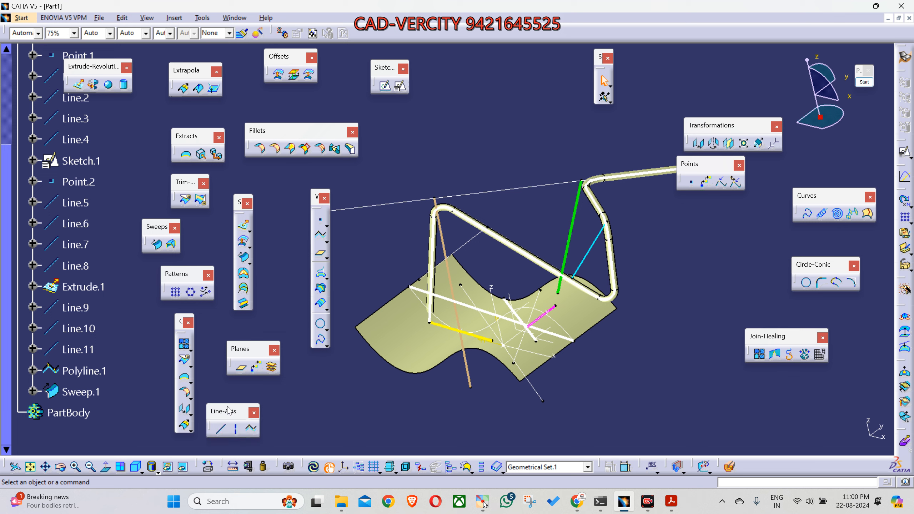
click(692, 183)
click(760, 259)
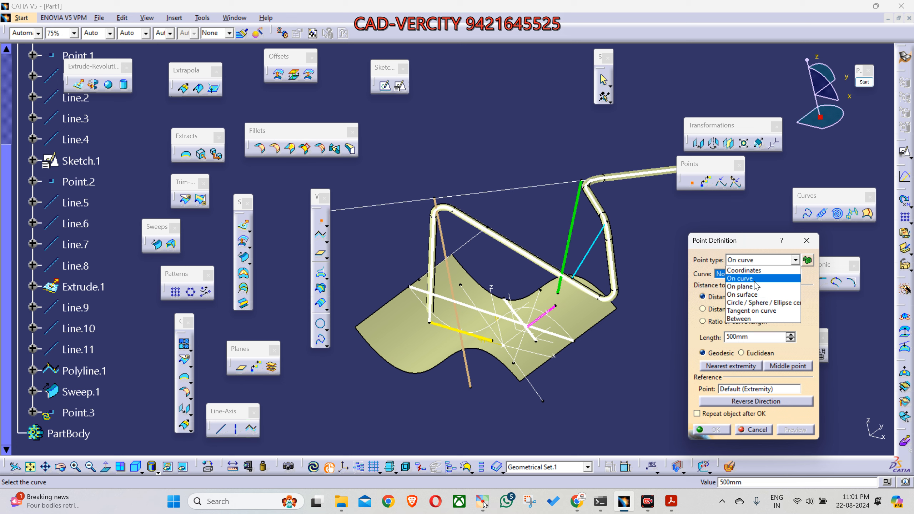
click(812, 244)
click(812, 243)
middle_drag(554, 386, 567, 404)
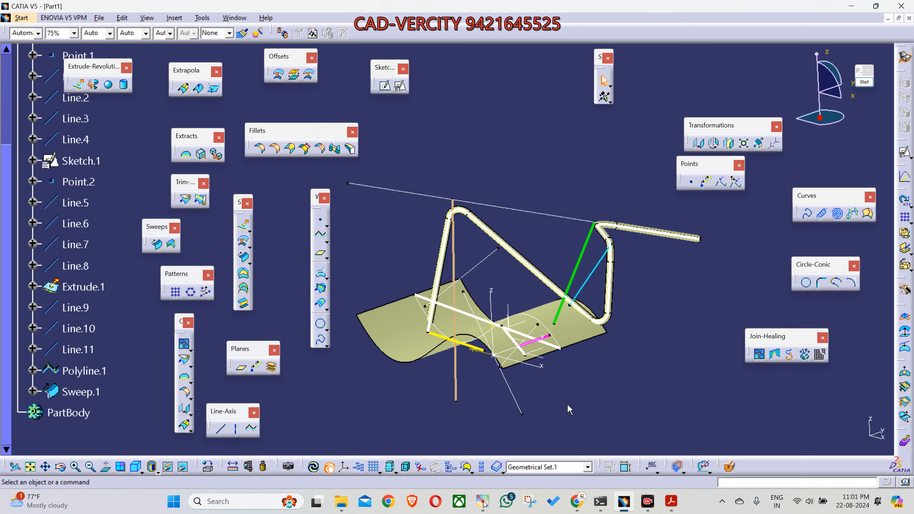
middle_drag(517, 433, 580, 414)
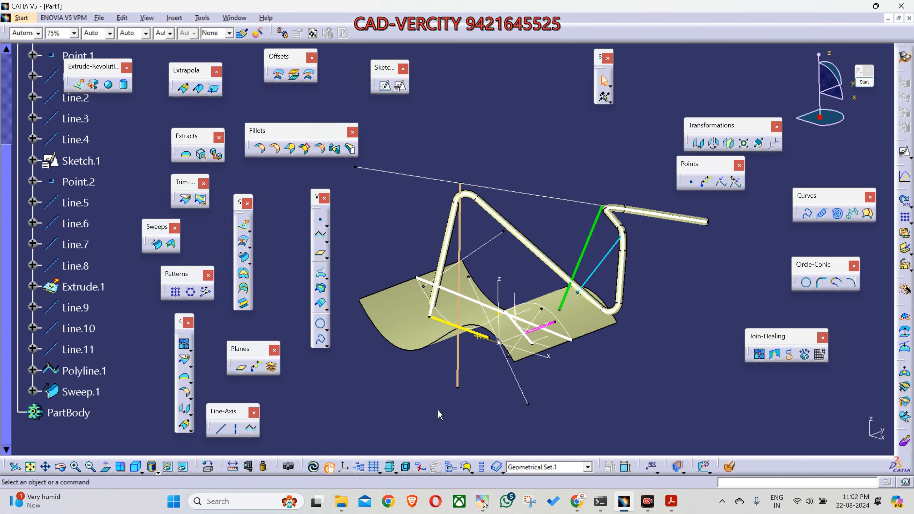
middle_drag(480, 411, 482, 403)
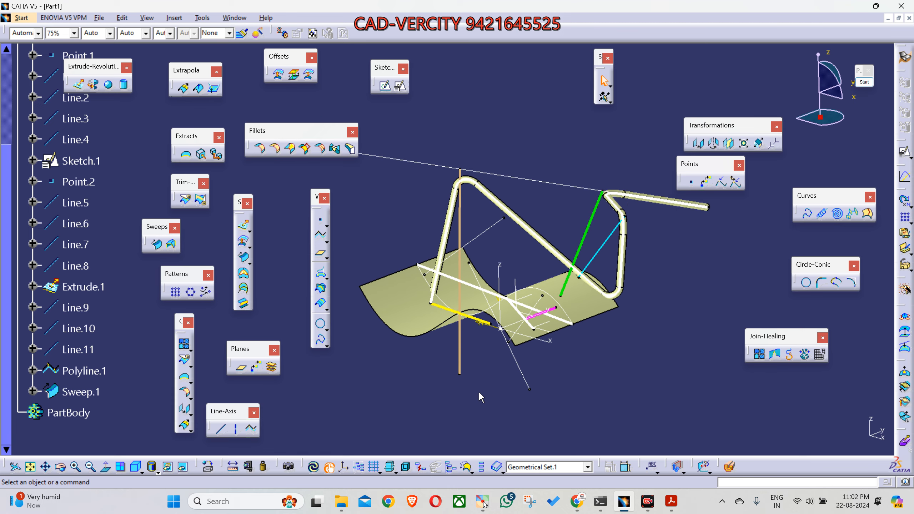
middle_drag(448, 392, 454, 402)
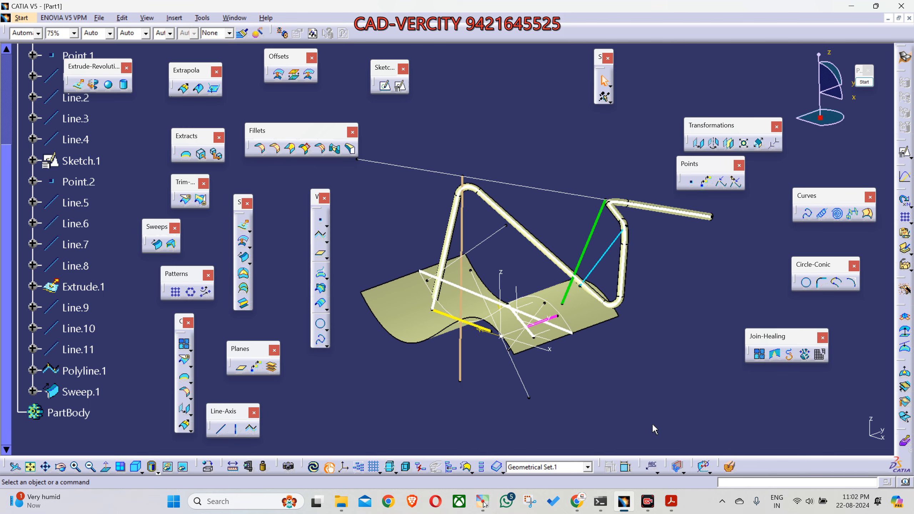
Step: Switch to the Google Meet meeting in Chrome
click(649, 497)
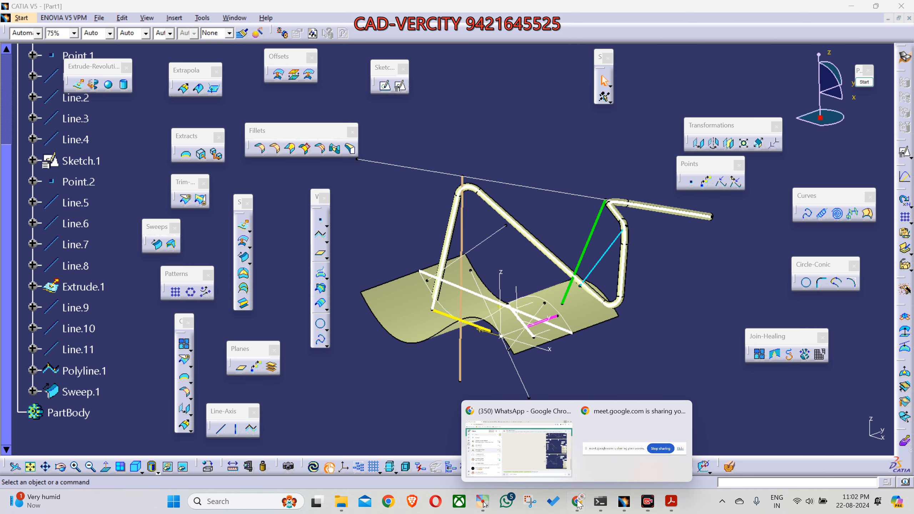
click(575, 488)
click(231, 11)
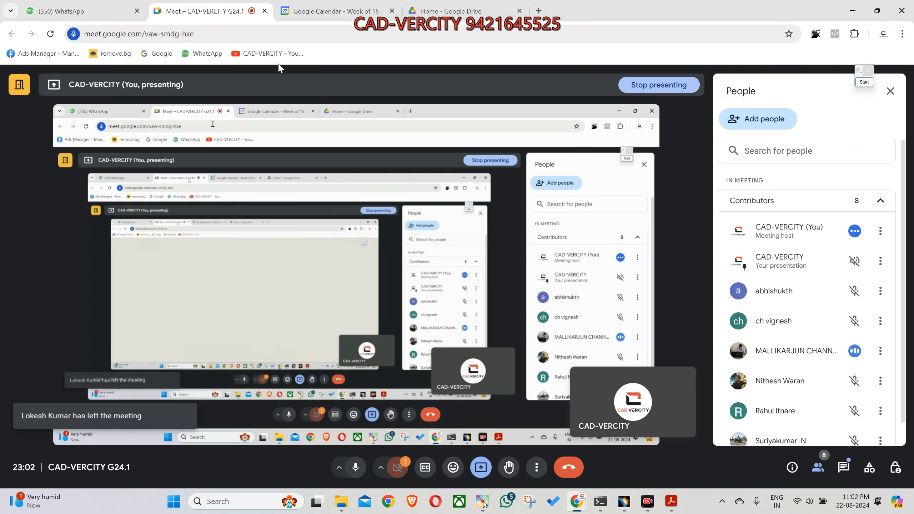